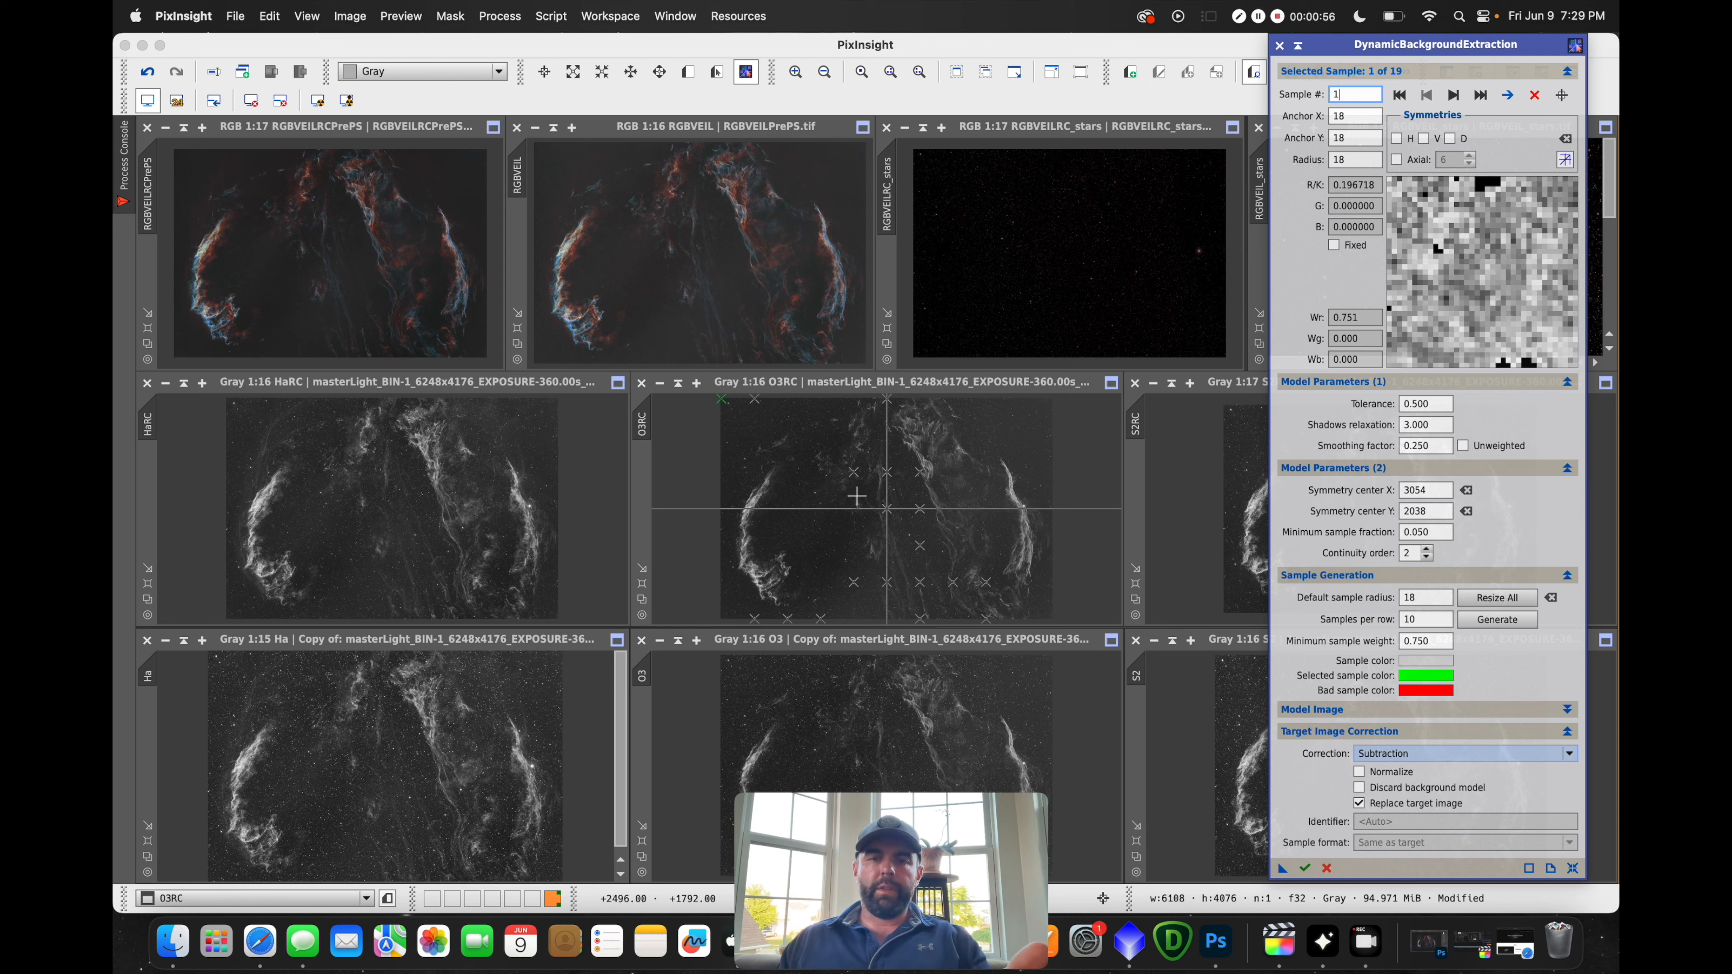
Apply the background extraction, with Subtraction correction, to the O3RC image
left_click(1306, 869)
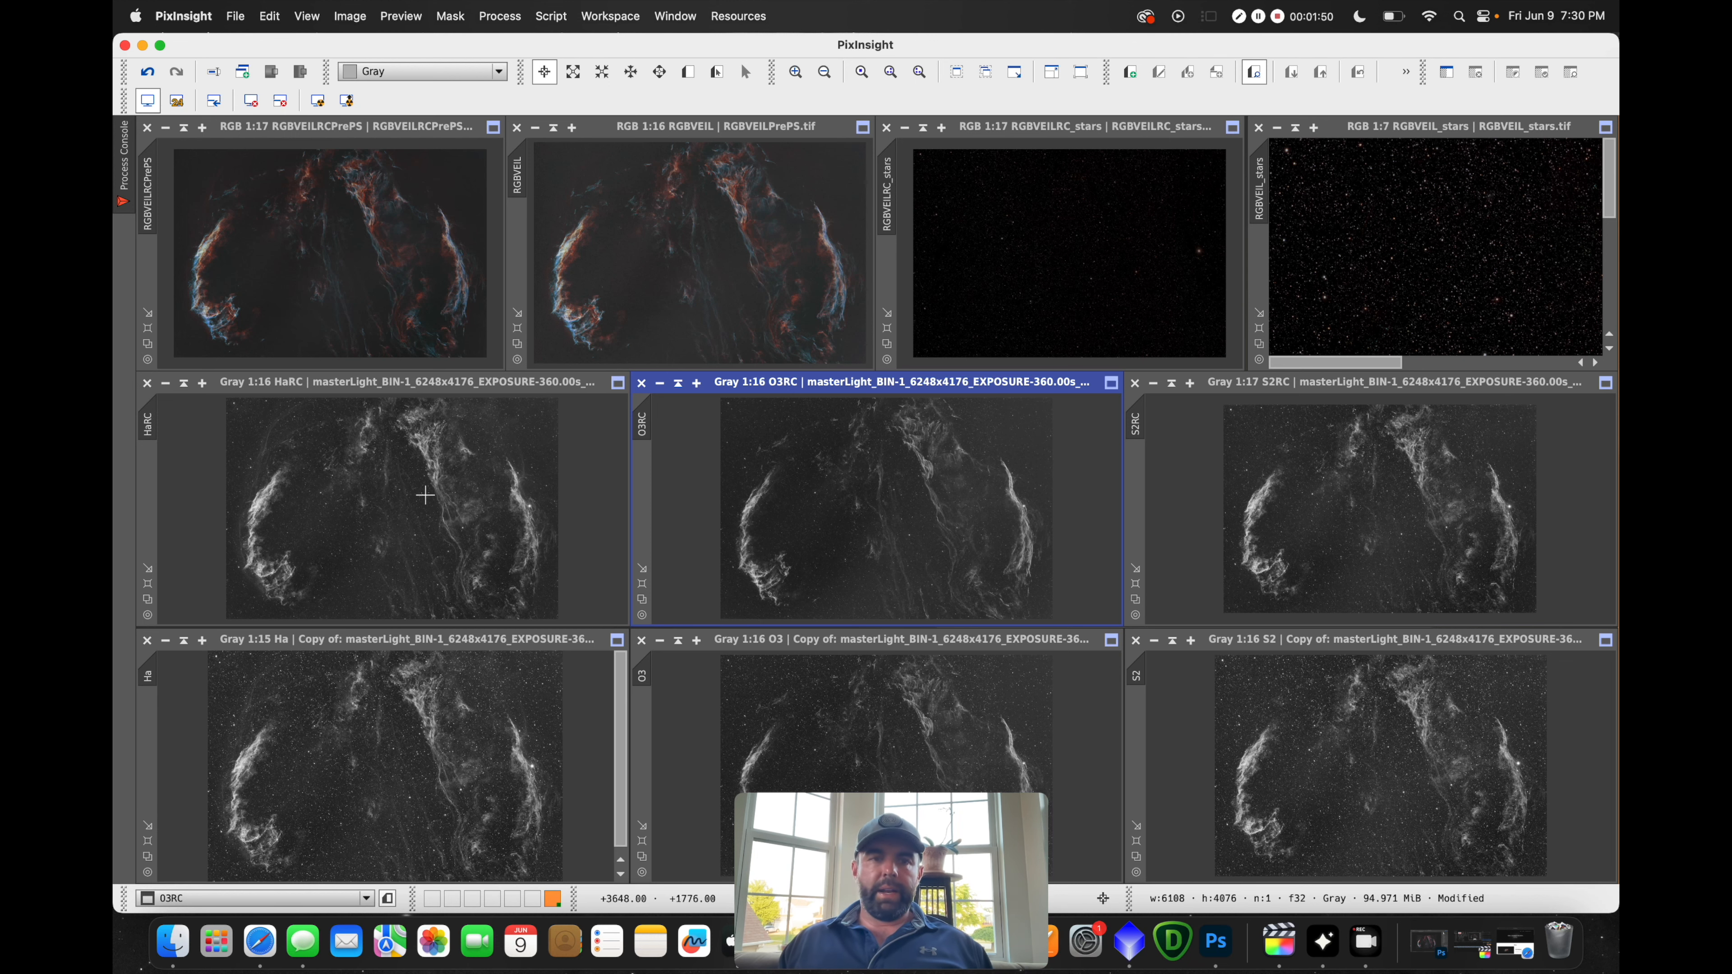
Zoom and pan through the HaRC view to inspect the filaments, then make Ha the active view
scroll(425, 494, "up", 15)
scroll(482, 764, "up", 8)
scroll(493, 771, "up", 8)
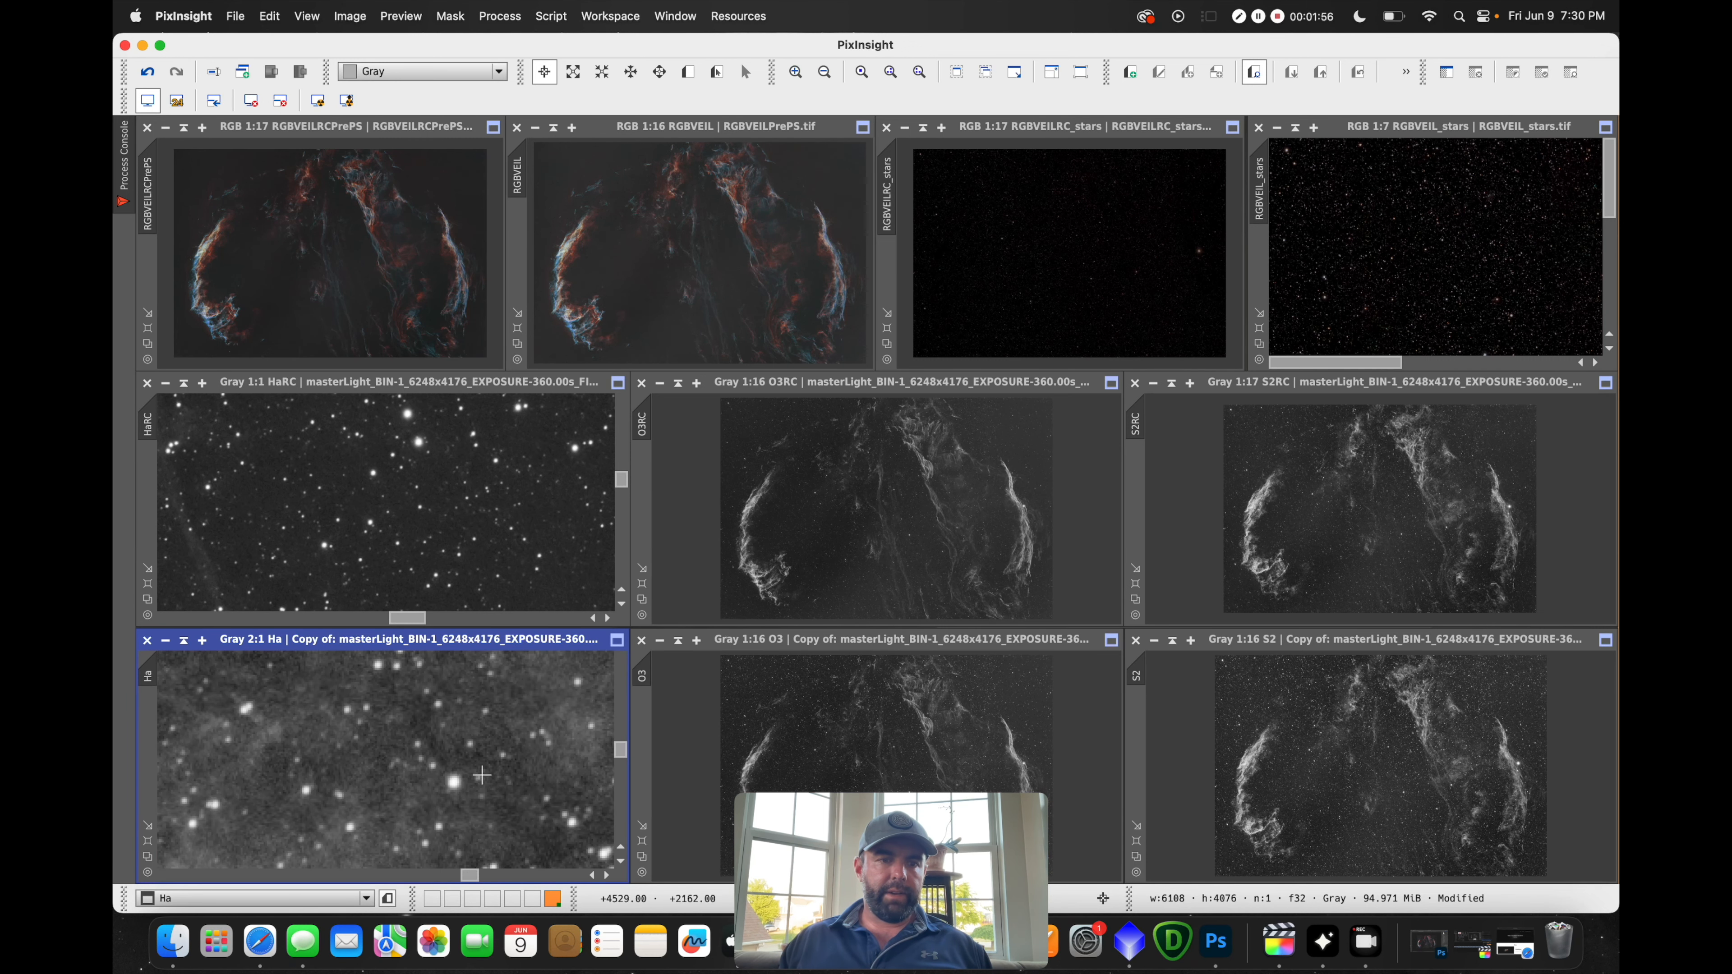
scroll(490, 773, "down", 1)
left_click_drag(465, 876, 394, 872)
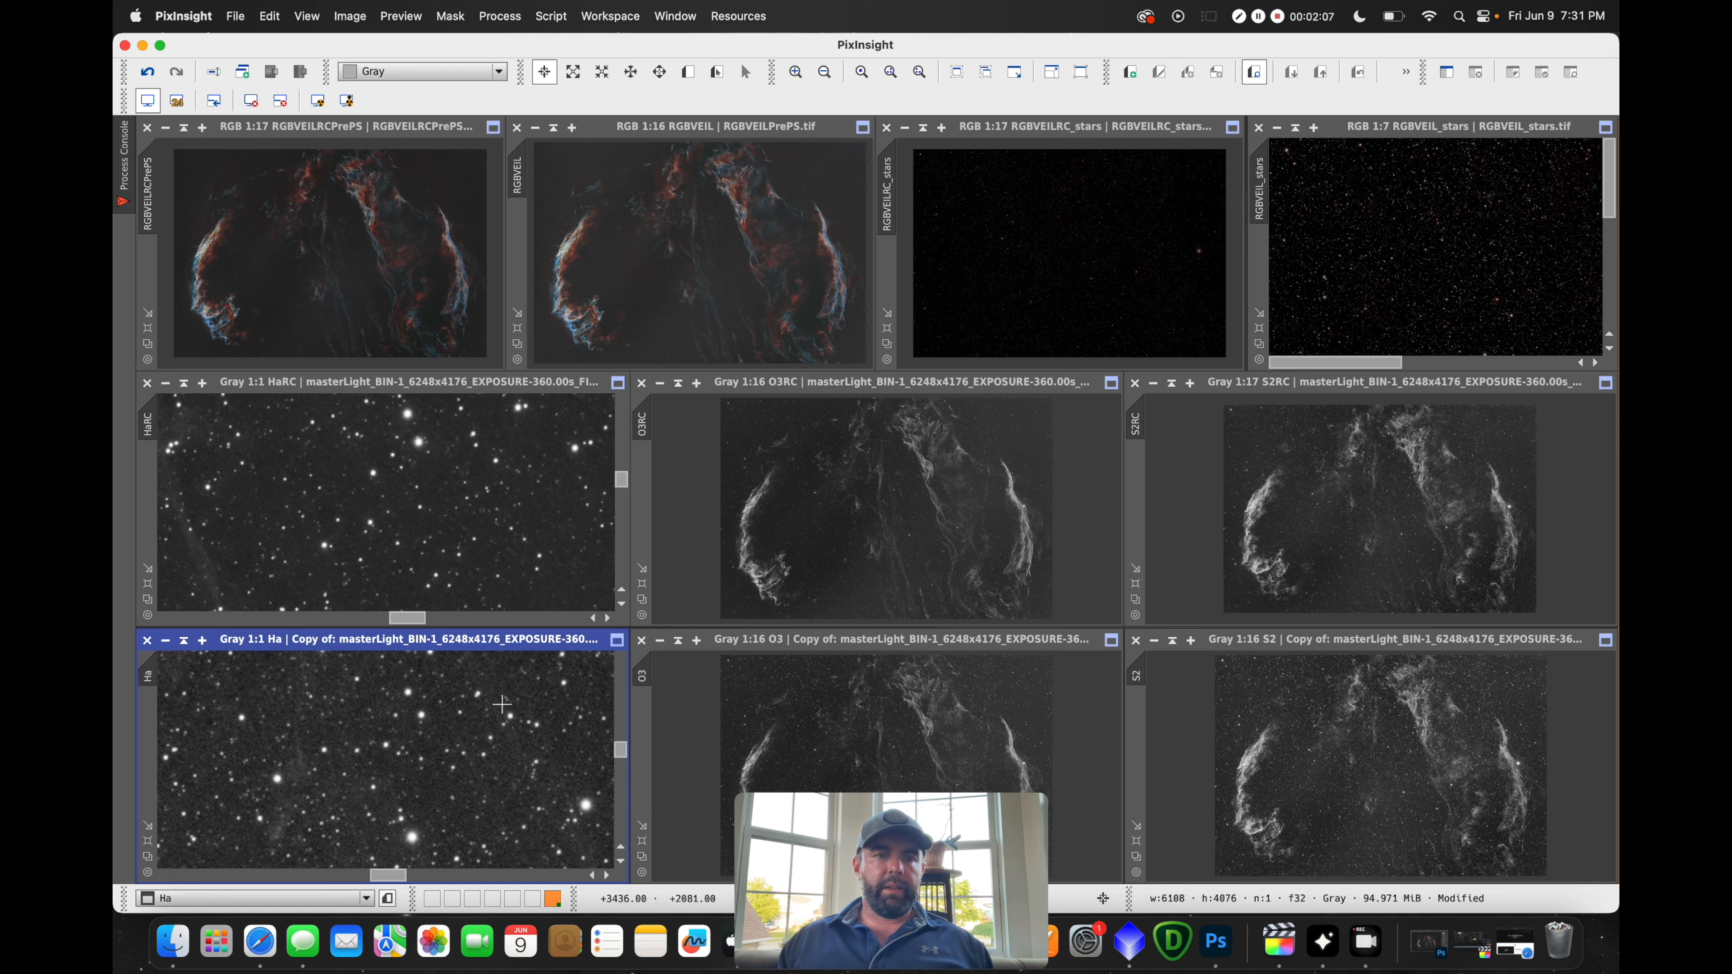
scroll(502, 705, "down", 10)
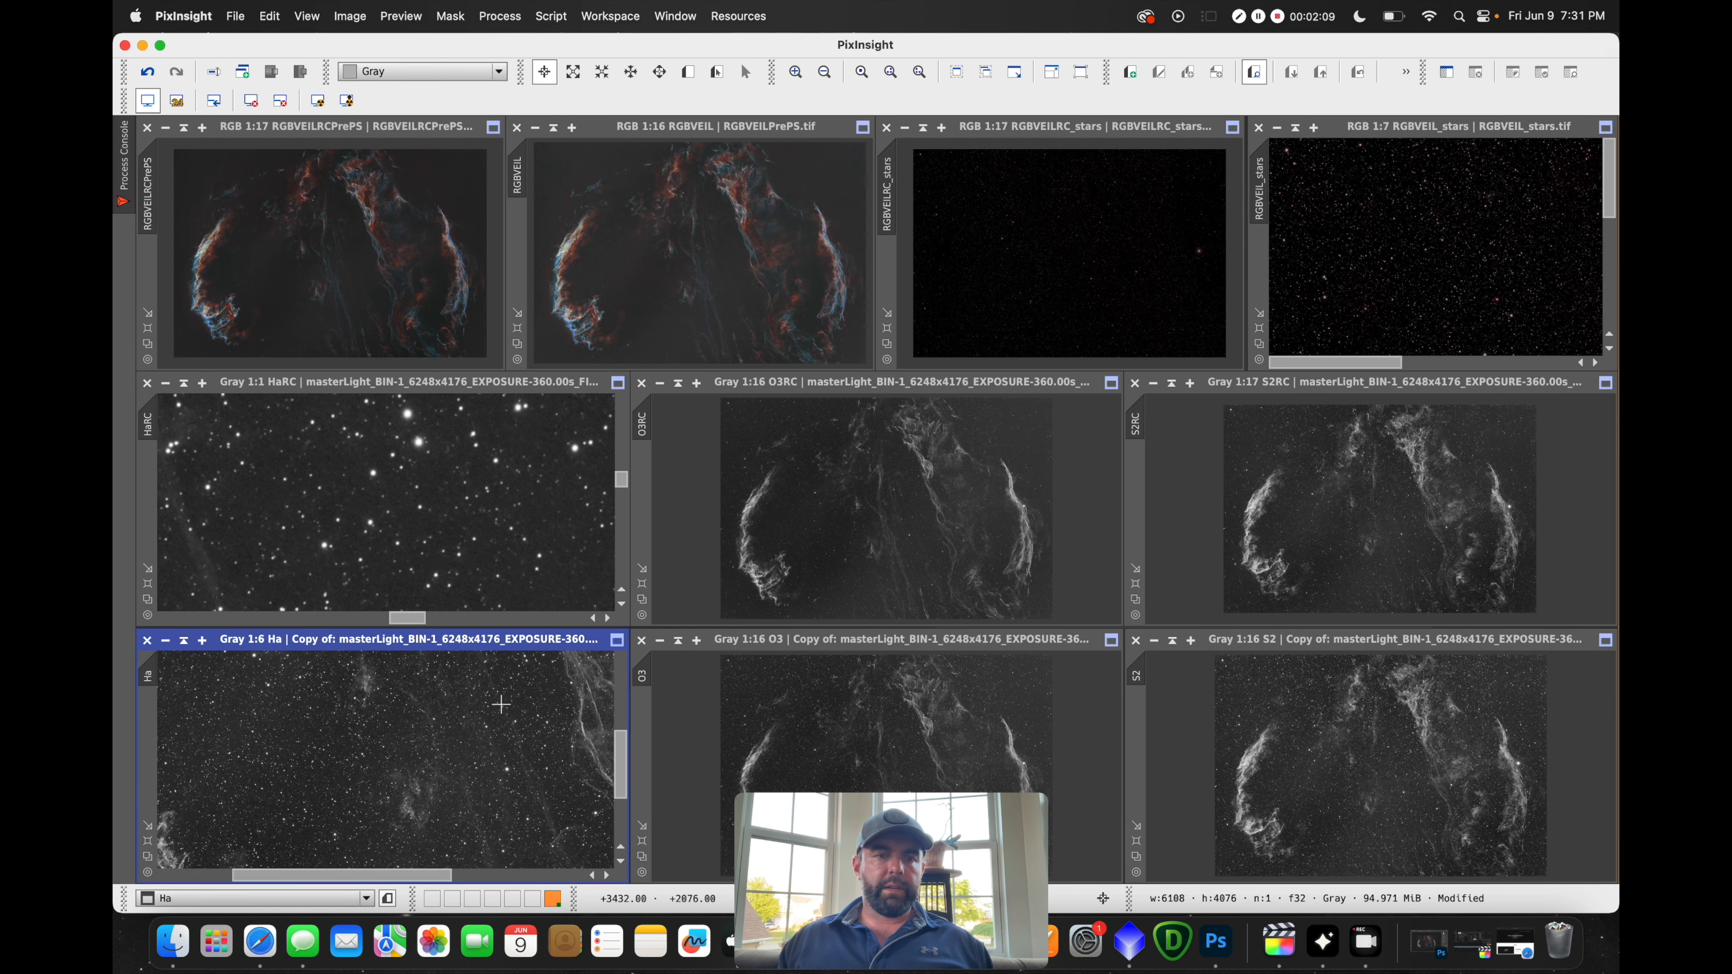
scroll(500, 703, "down", 2)
scroll(474, 526, "down", 5)
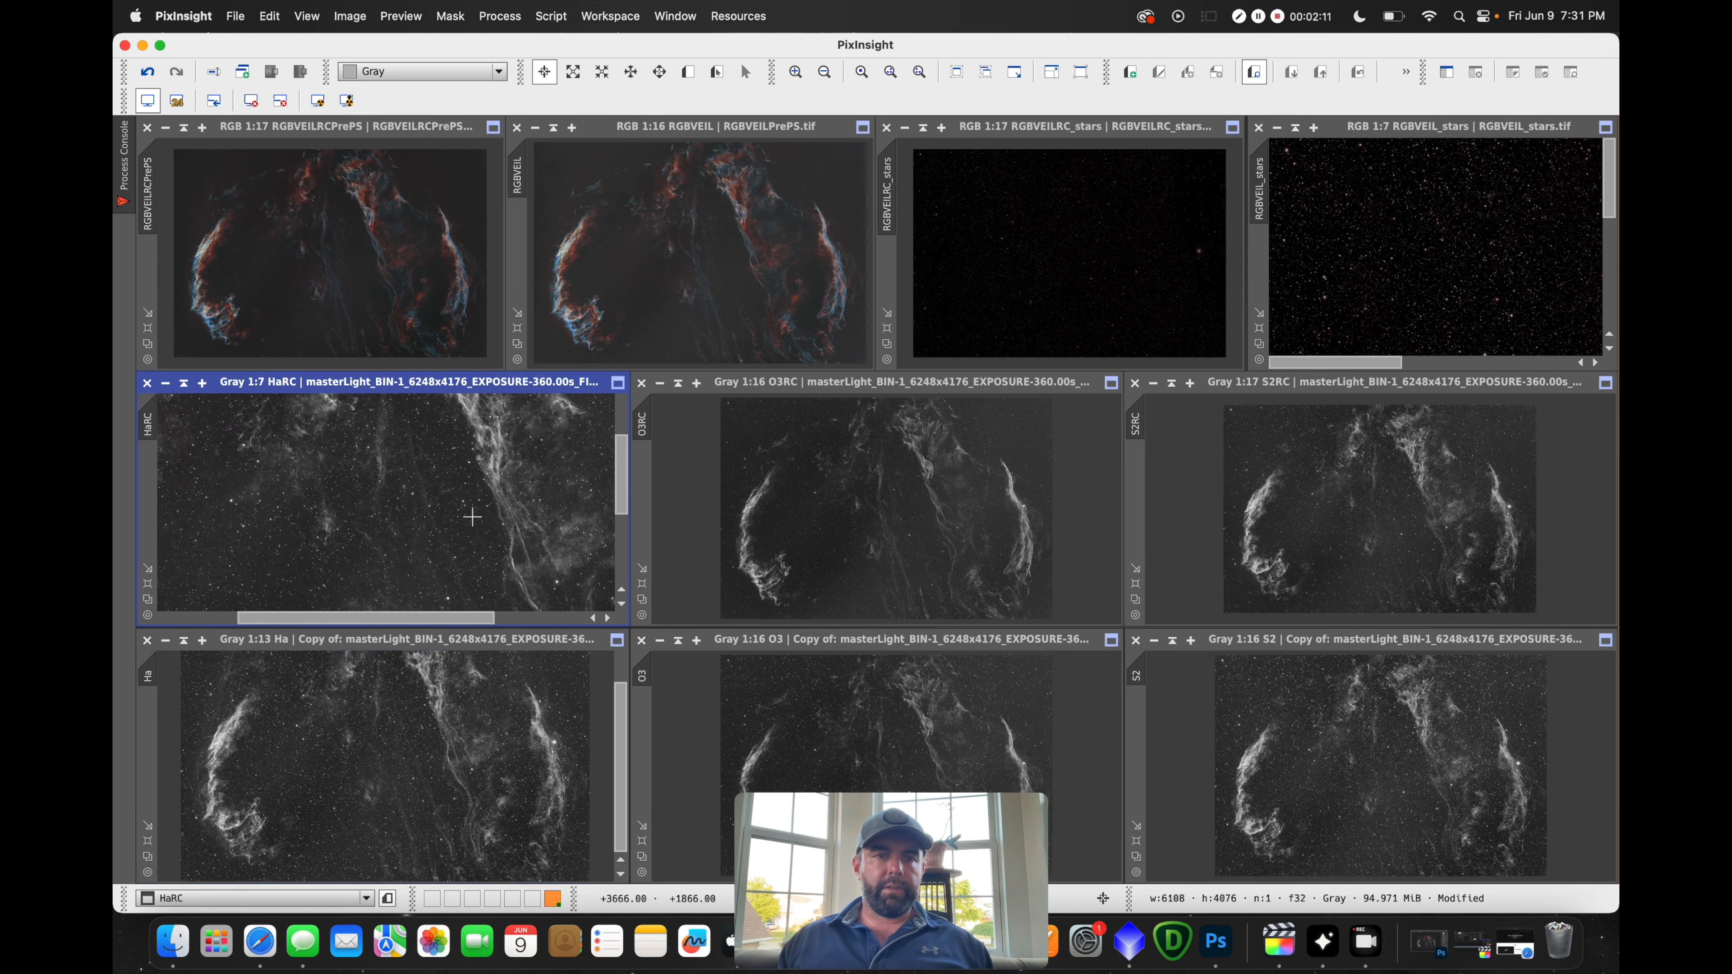
scroll(585, 469, "up", 3)
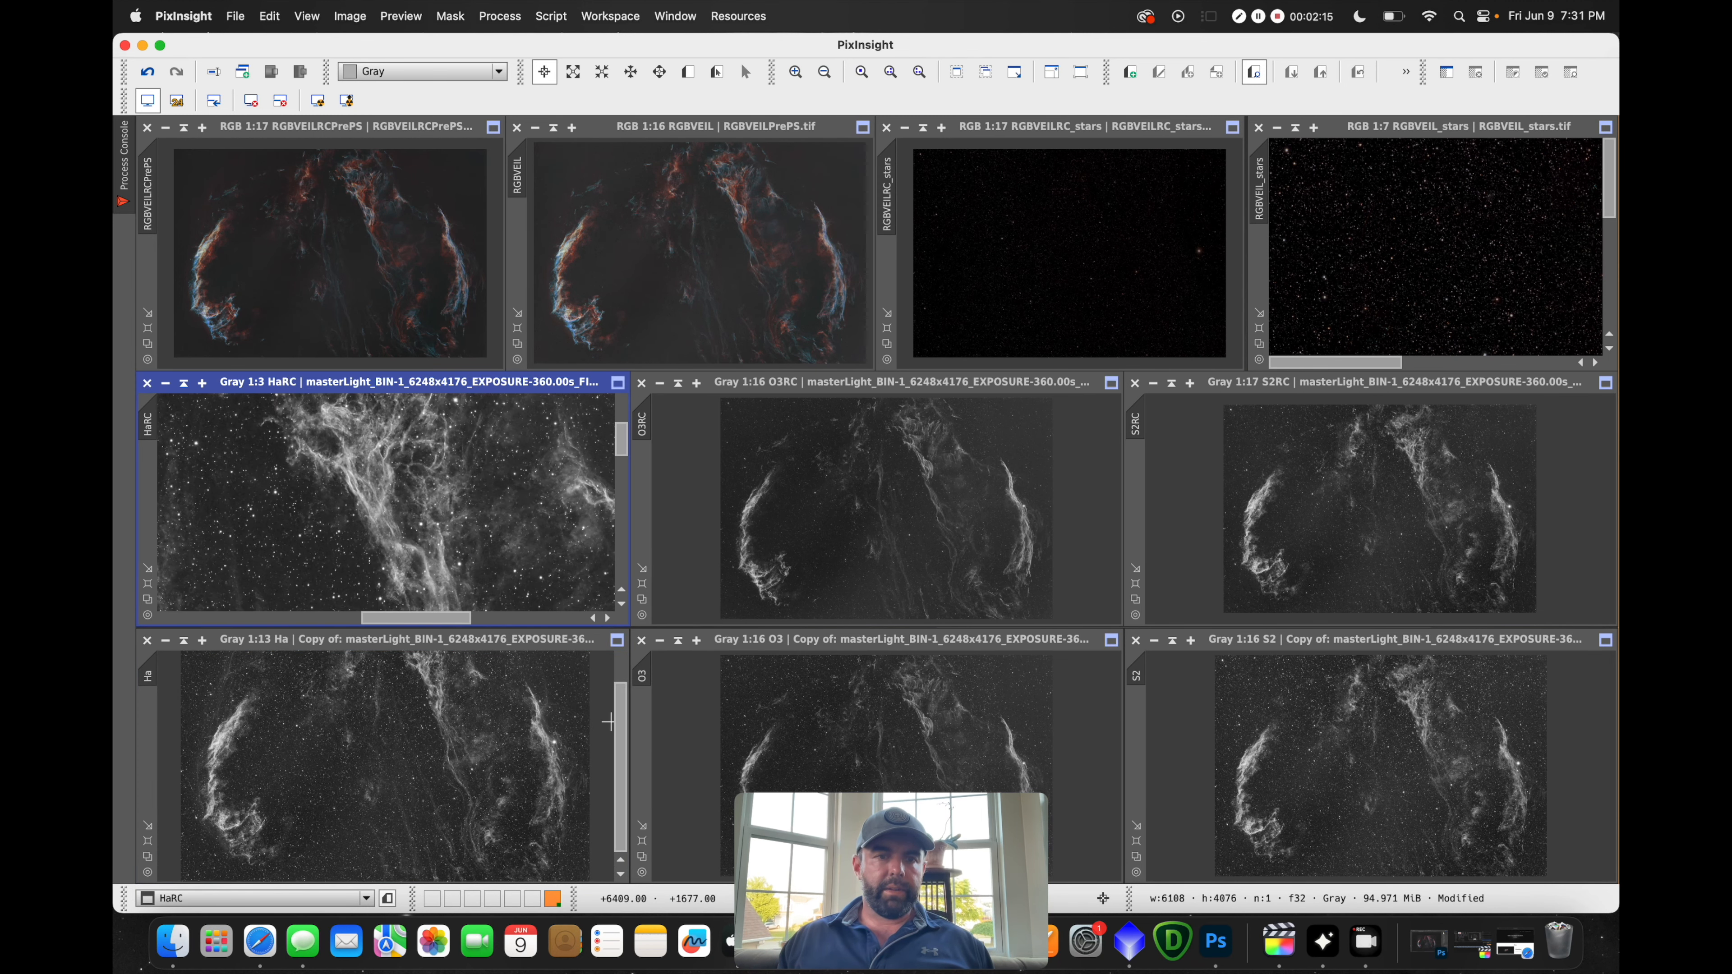
left_click(621, 696)
scroll(449, 693, "up", 10)
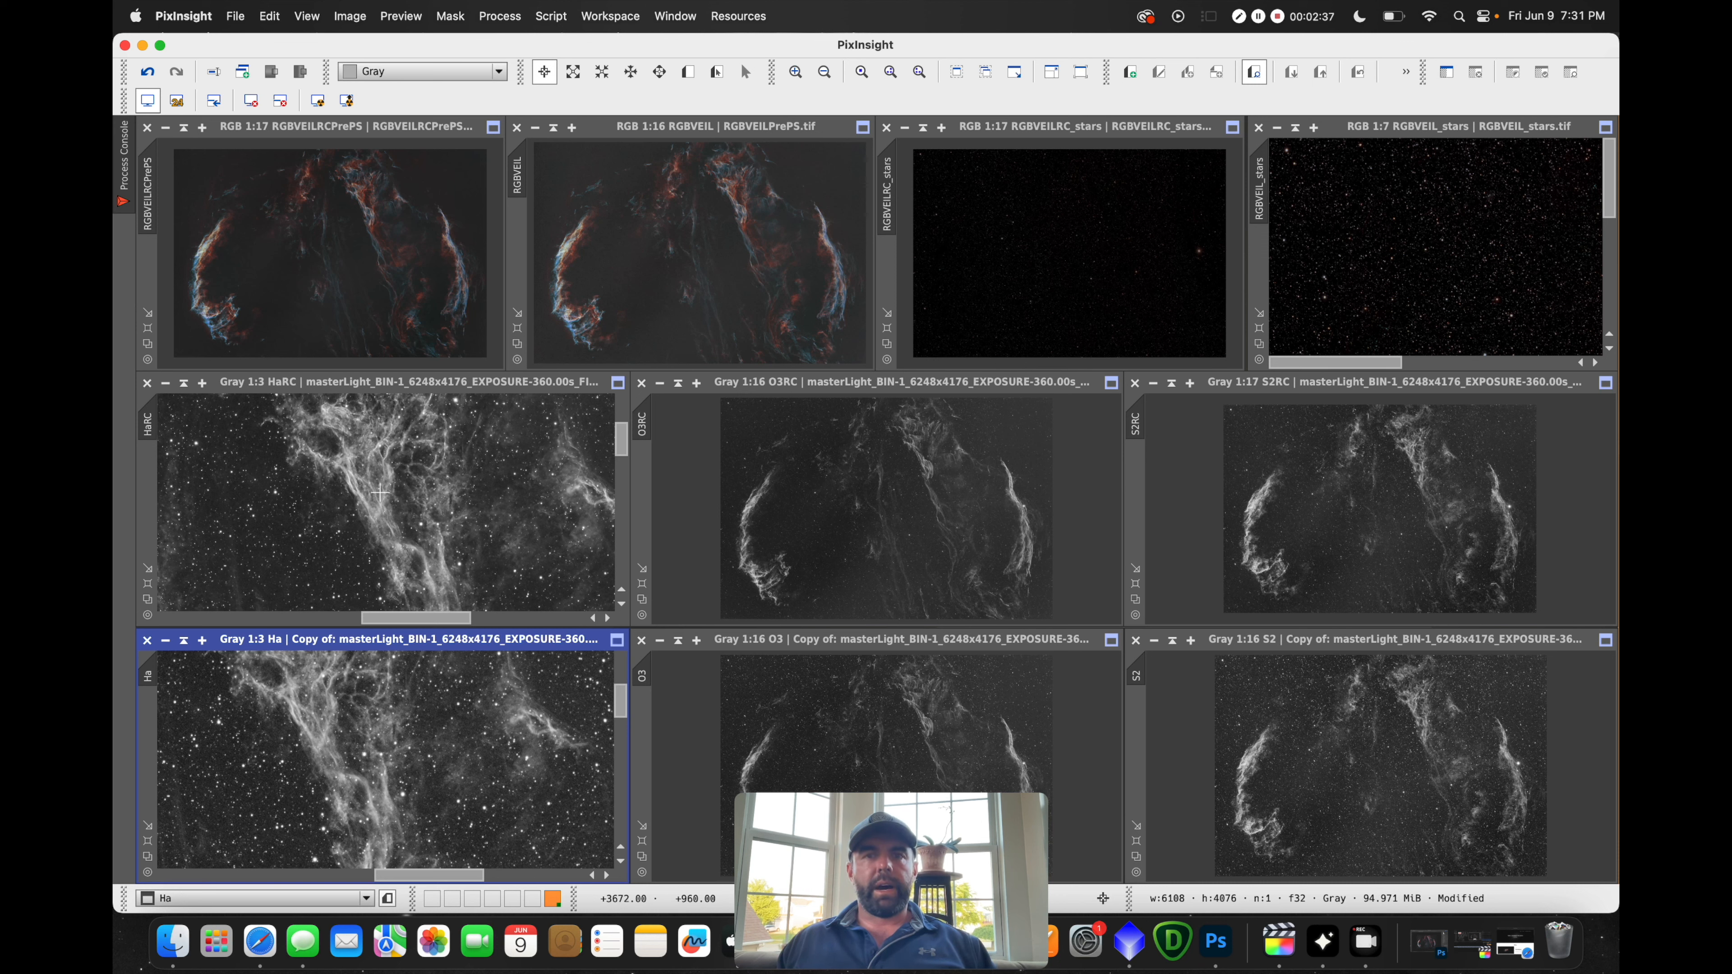
scroll(506, 717, "down", 11)
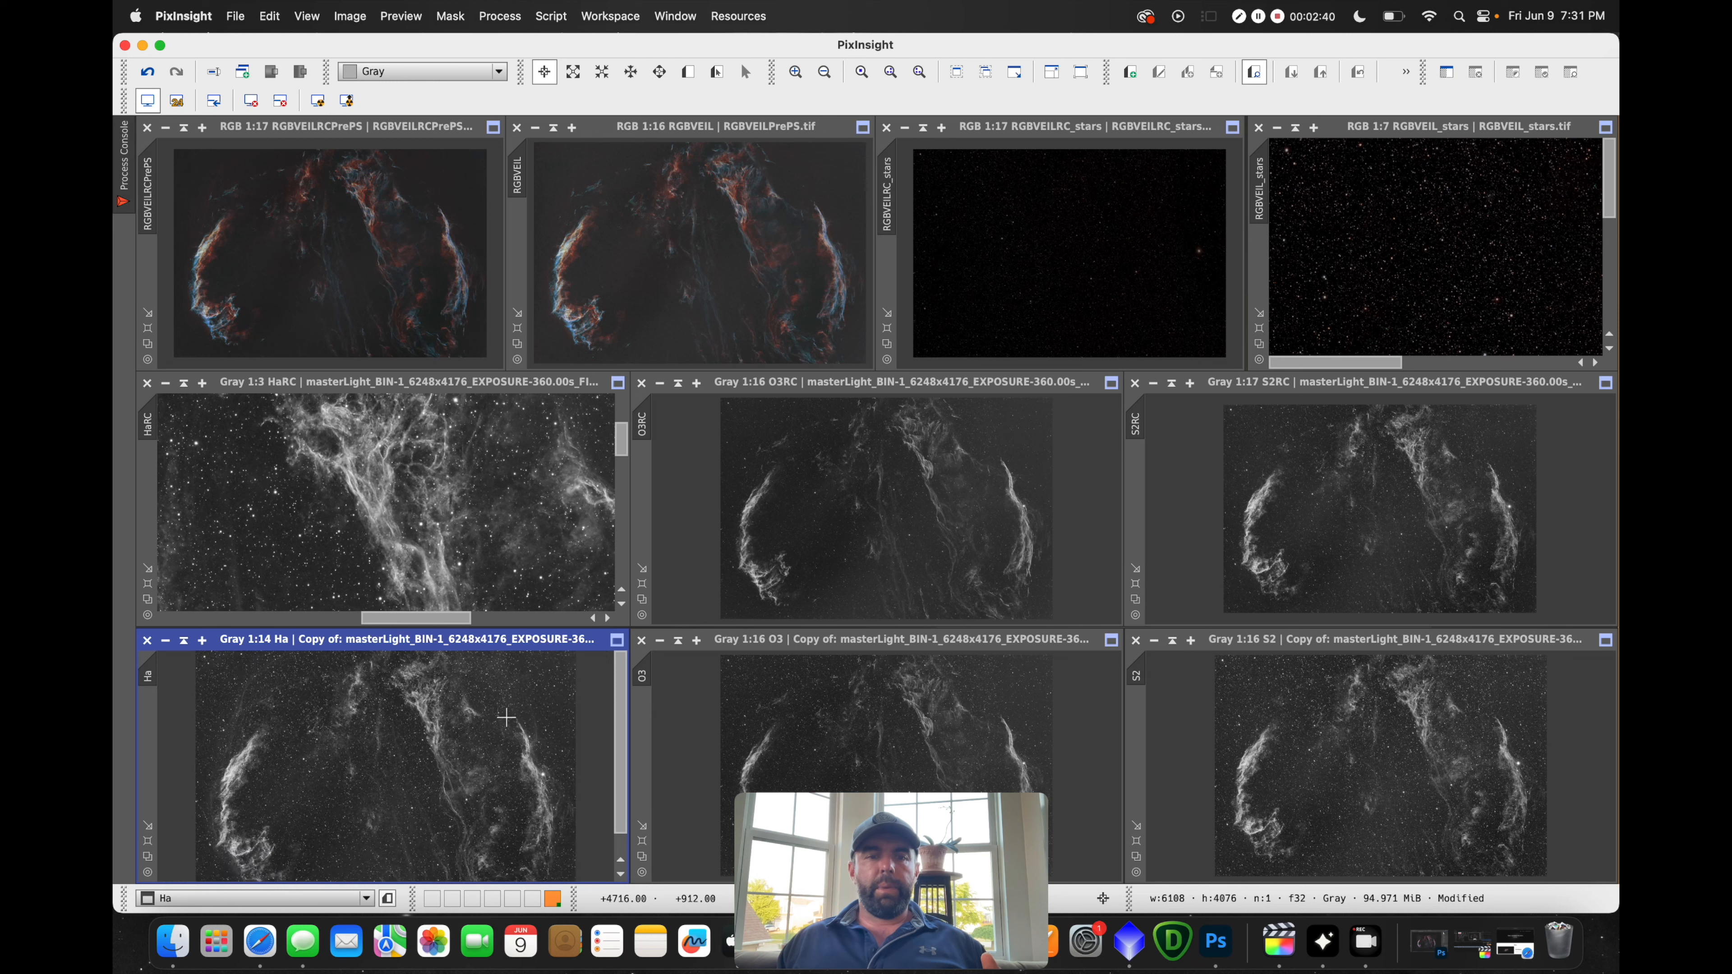
scroll(498, 492, "down", 7)
scroll(498, 492, "down", 4)
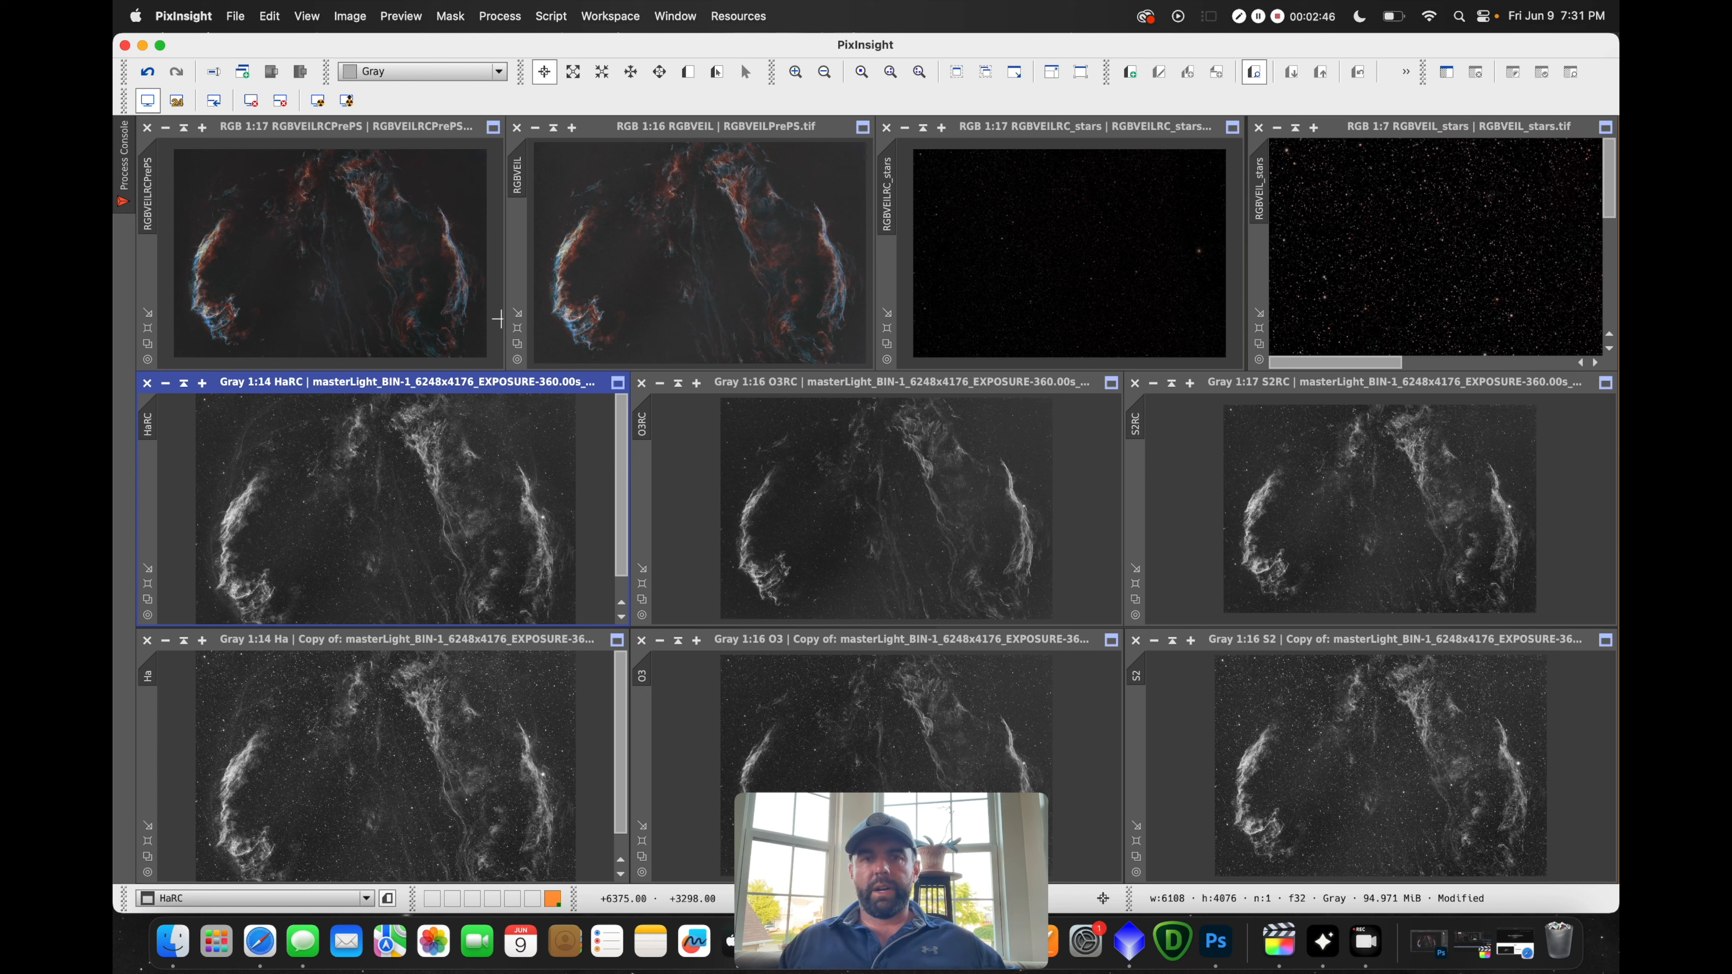
left_click(491, 20)
mouse_move(501, 47)
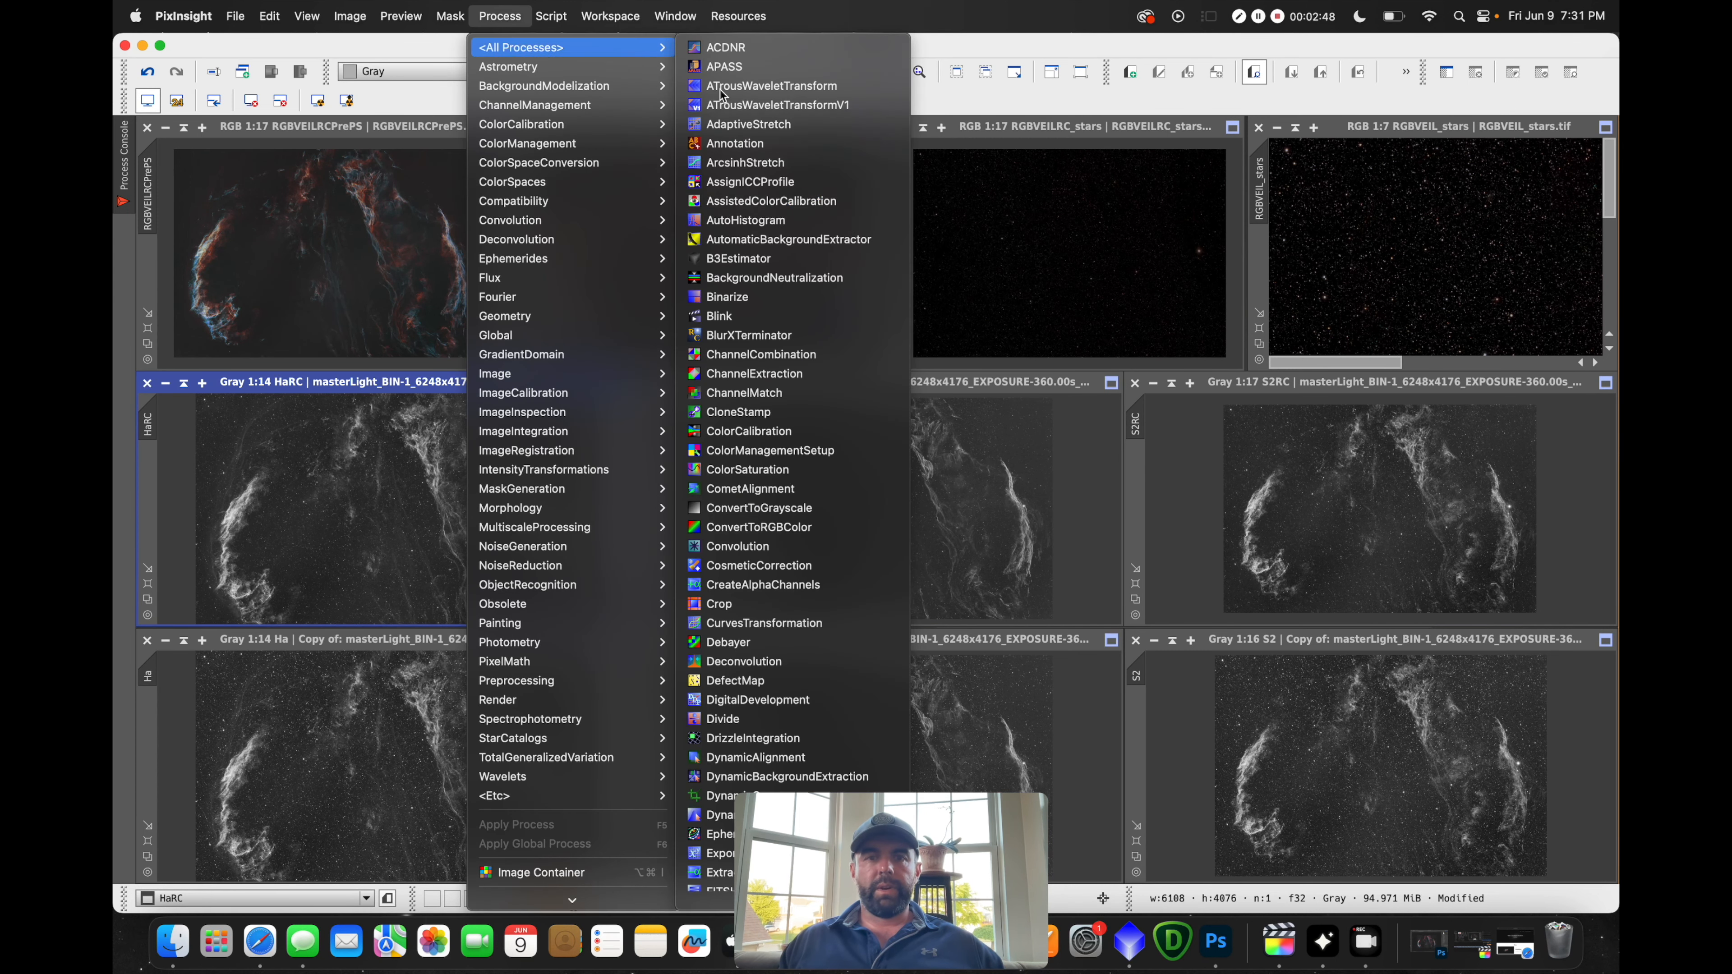
scroll(823, 716, "down", 4)
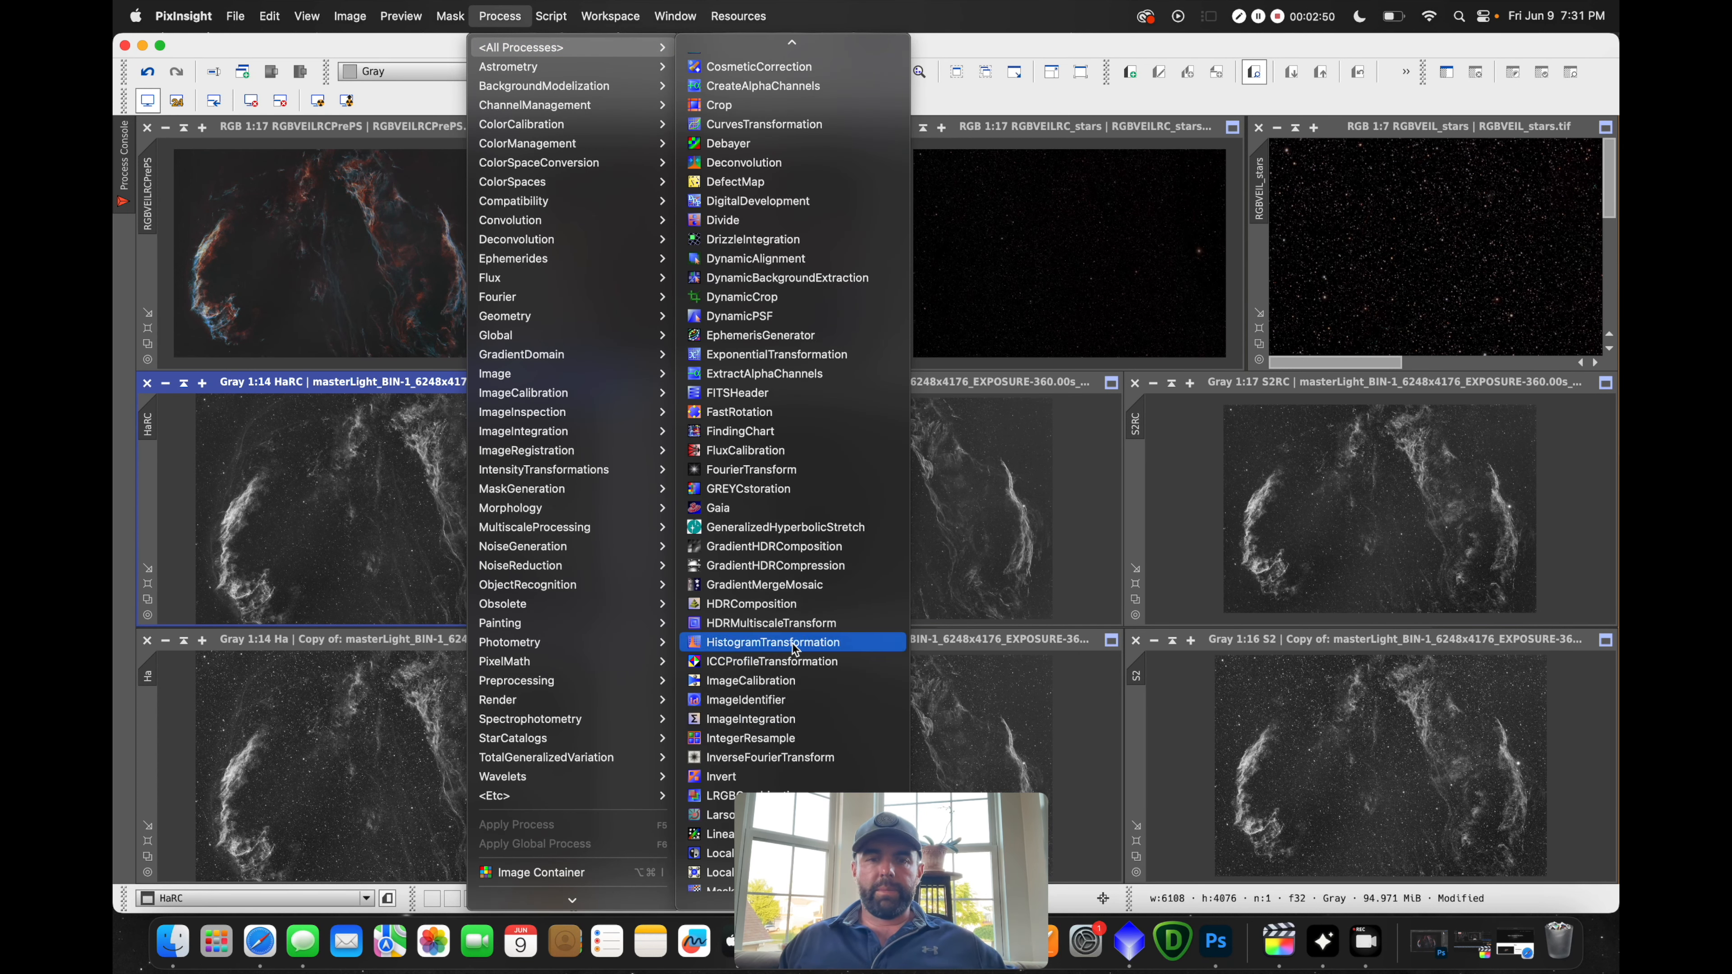
left_click(791, 642)
left_click(1231, 679)
left_click_drag(1020, 515, 879, 519)
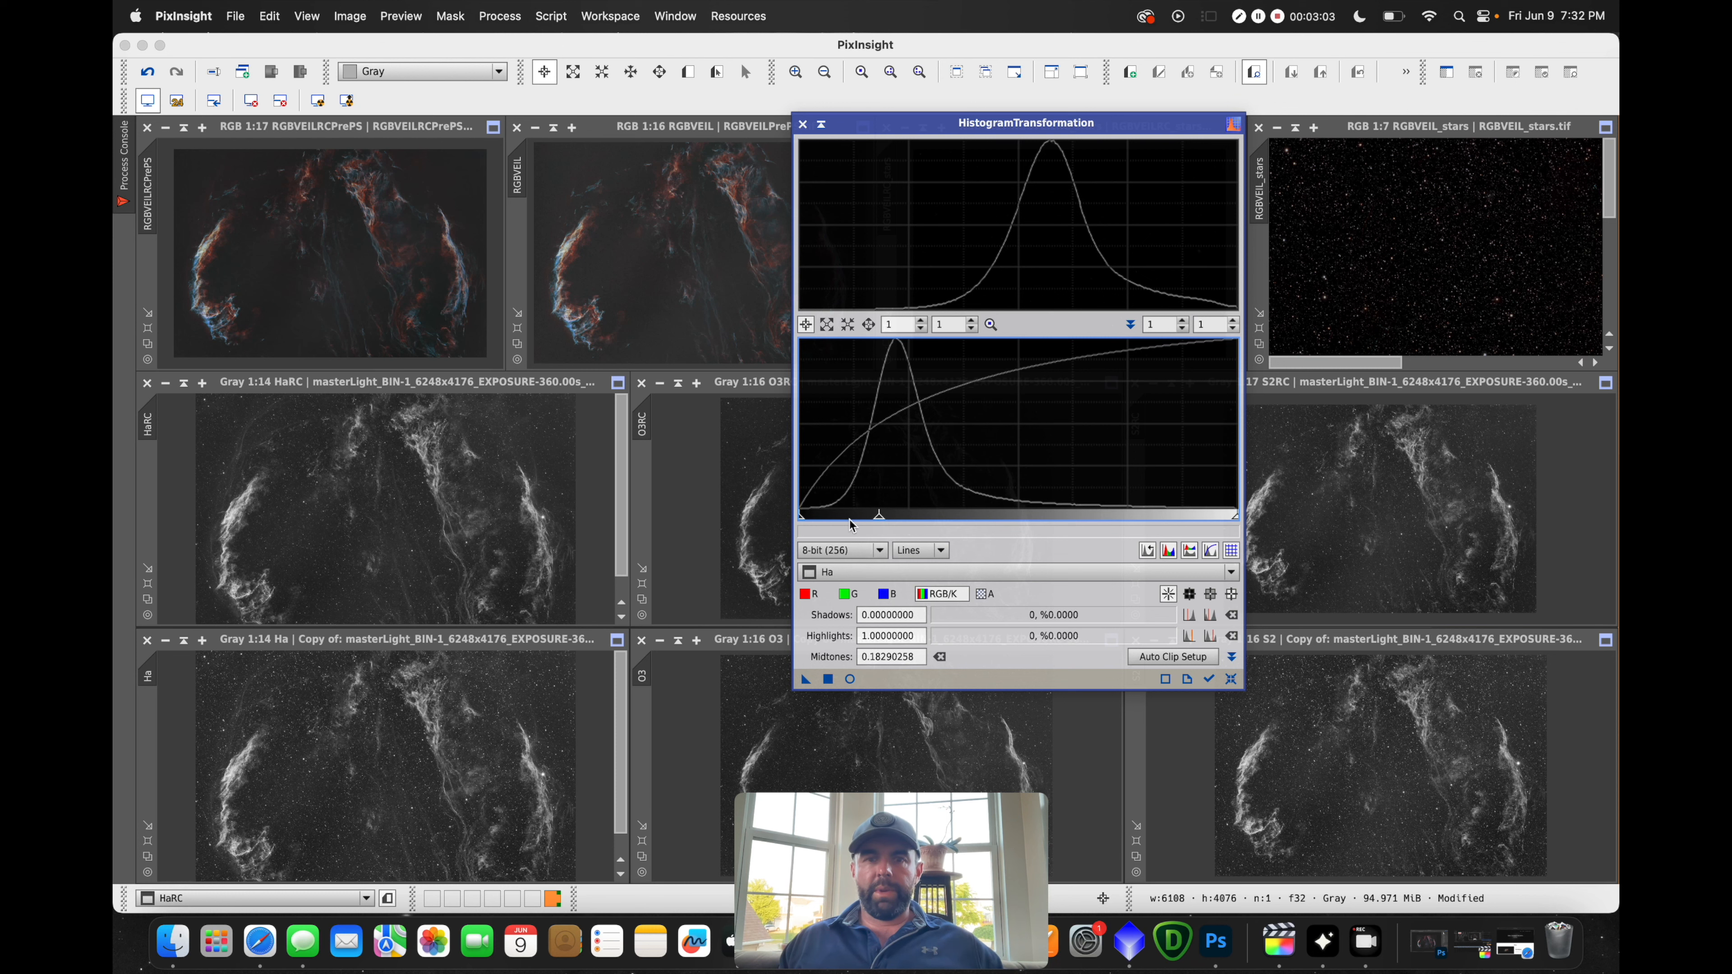
mouse_move(802, 516)
left_mouse_down()
mouse_move(823, 520)
mouse_move(800, 519)
left_mouse_up()
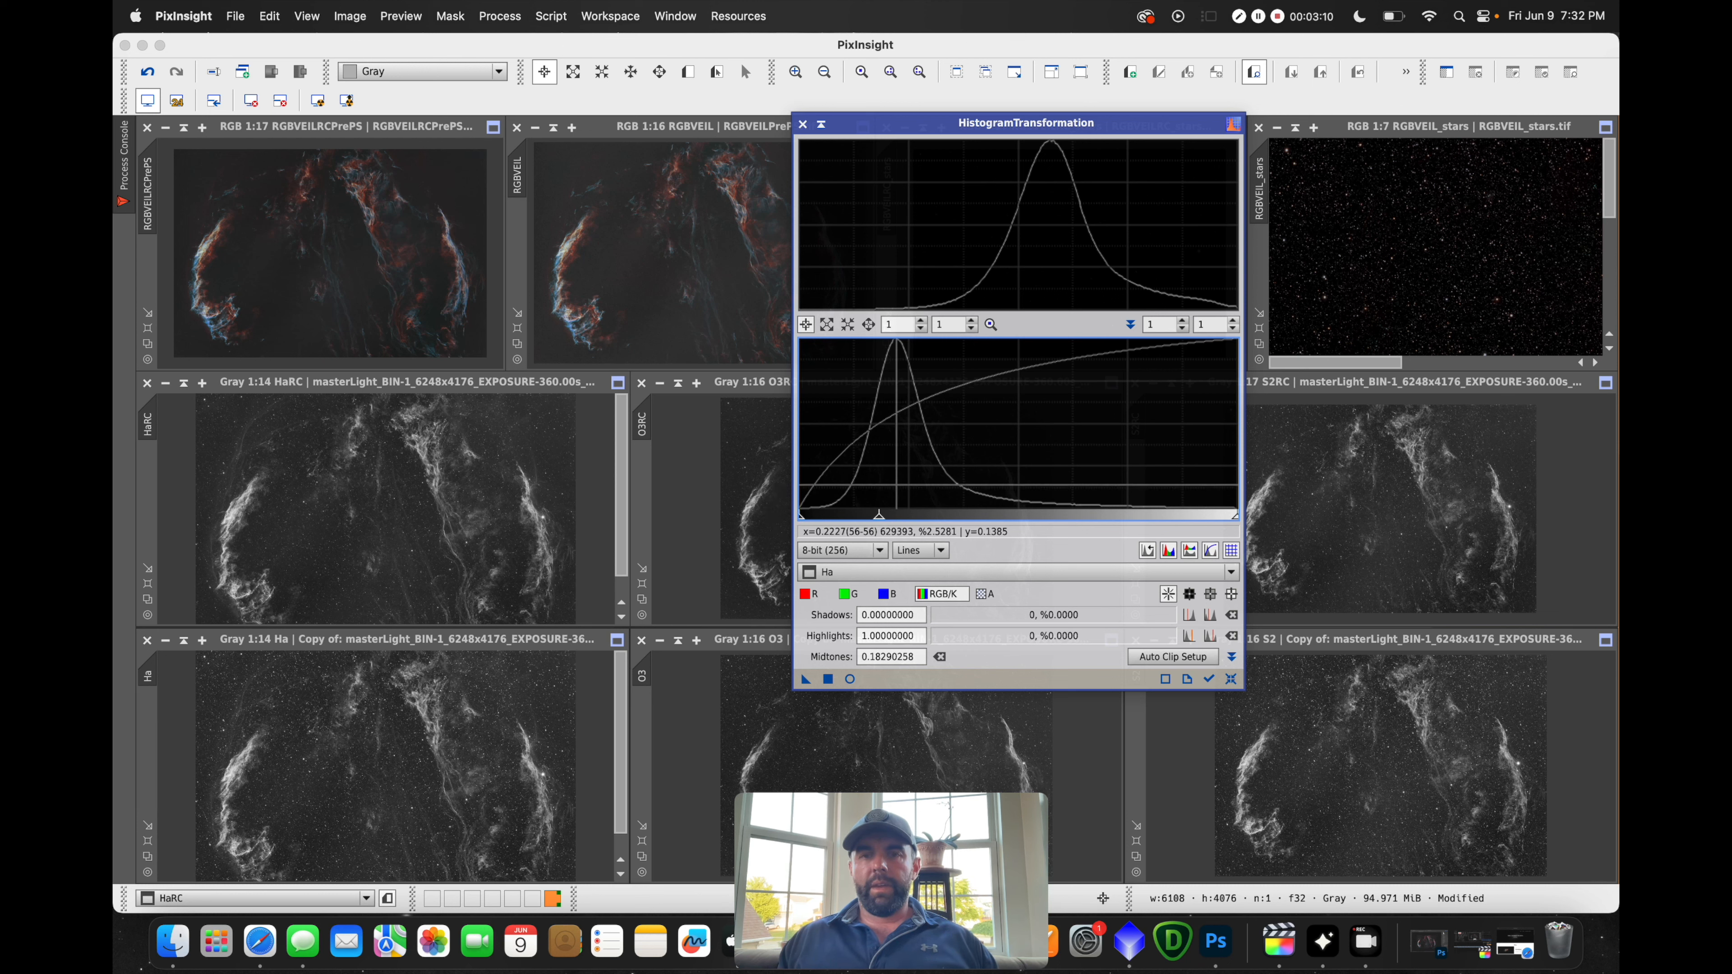
left_click(1231, 679)
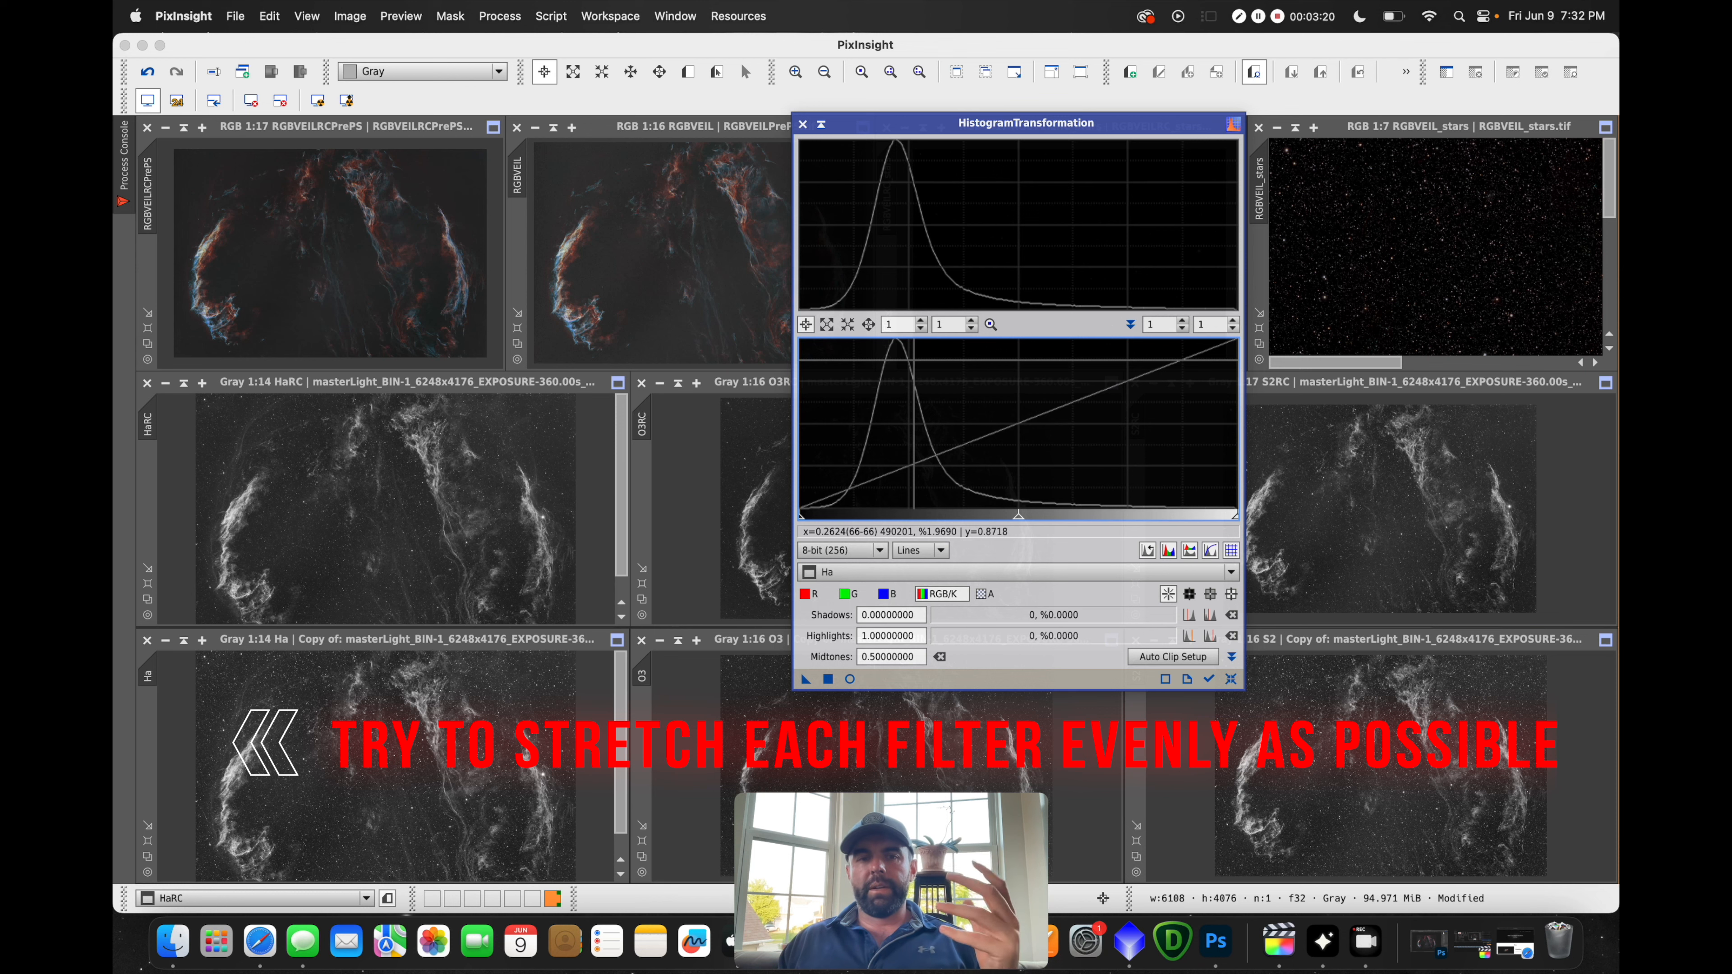
left_click(804, 127)
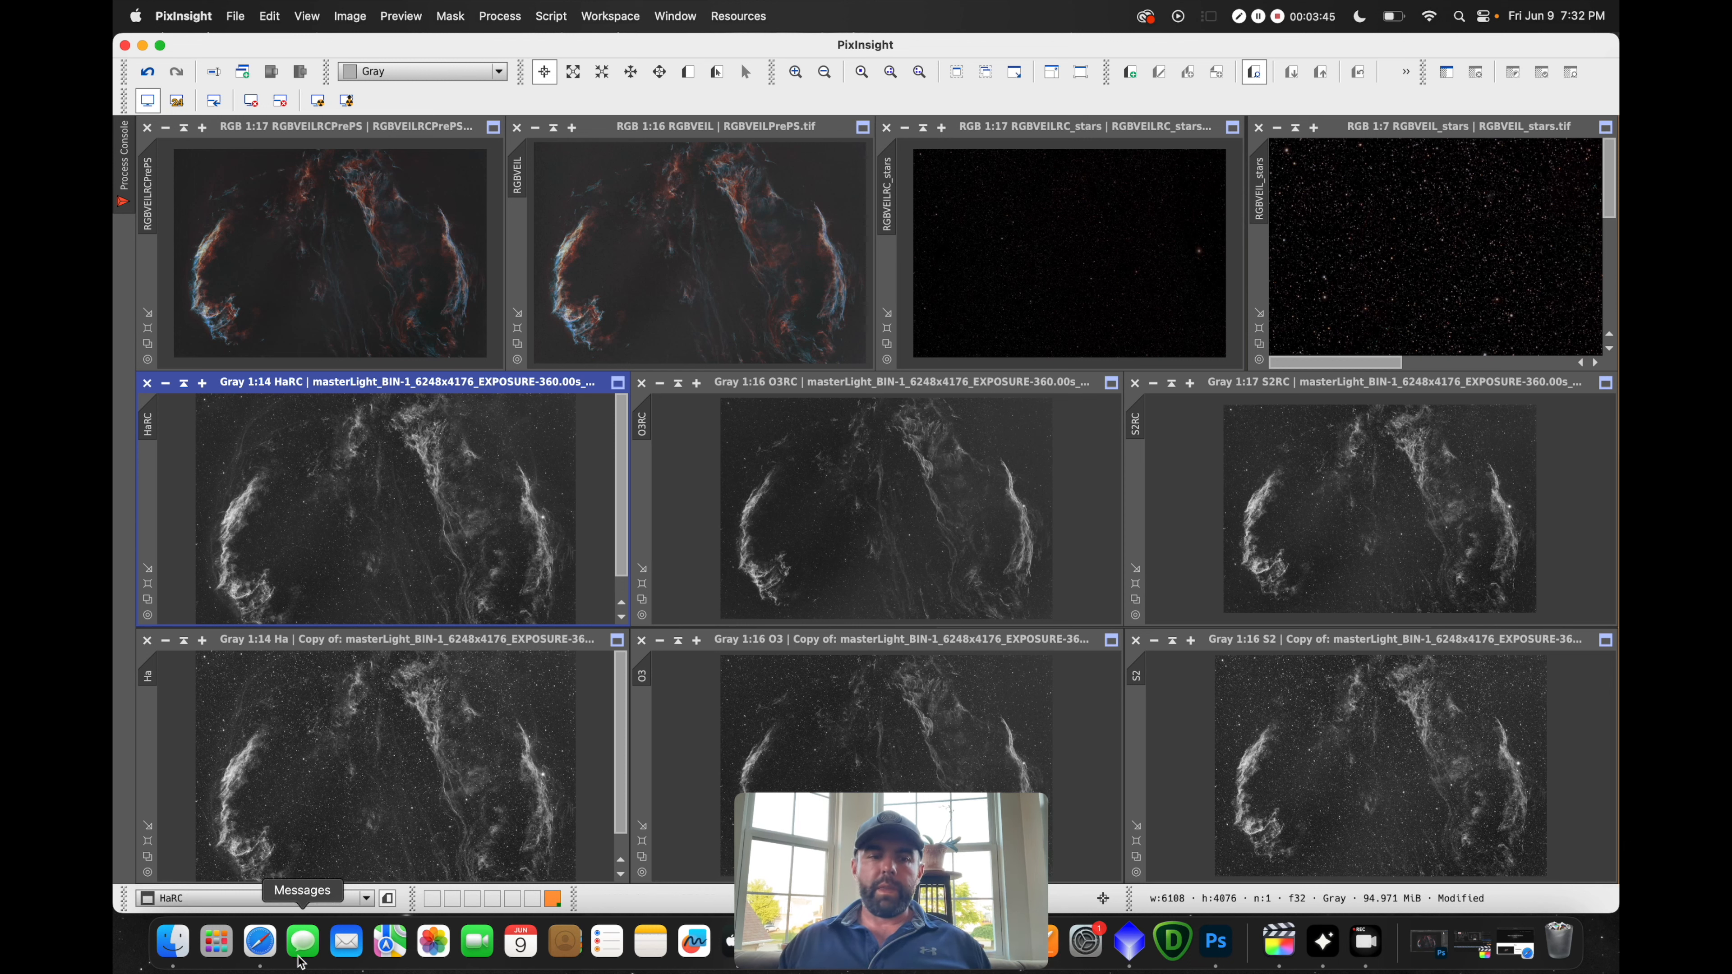
left_click(265, 950)
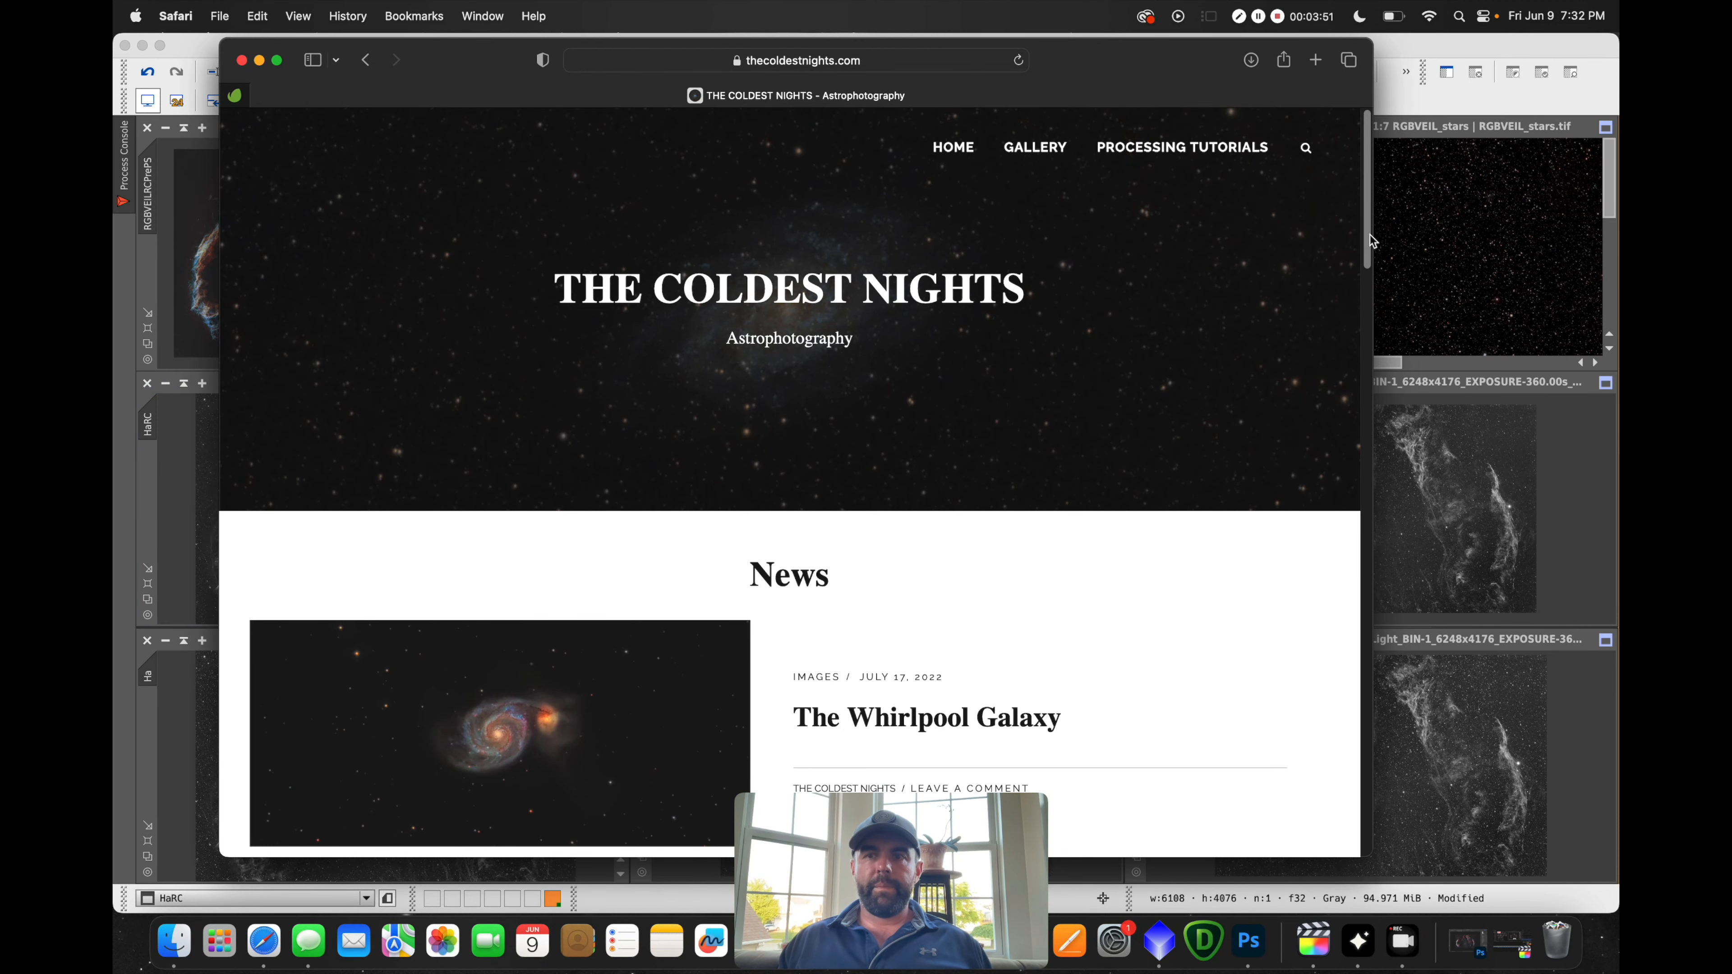
Open the Dynamic narrowband combinations article from the site's Processing Tutorials page
left_click(1199, 146)
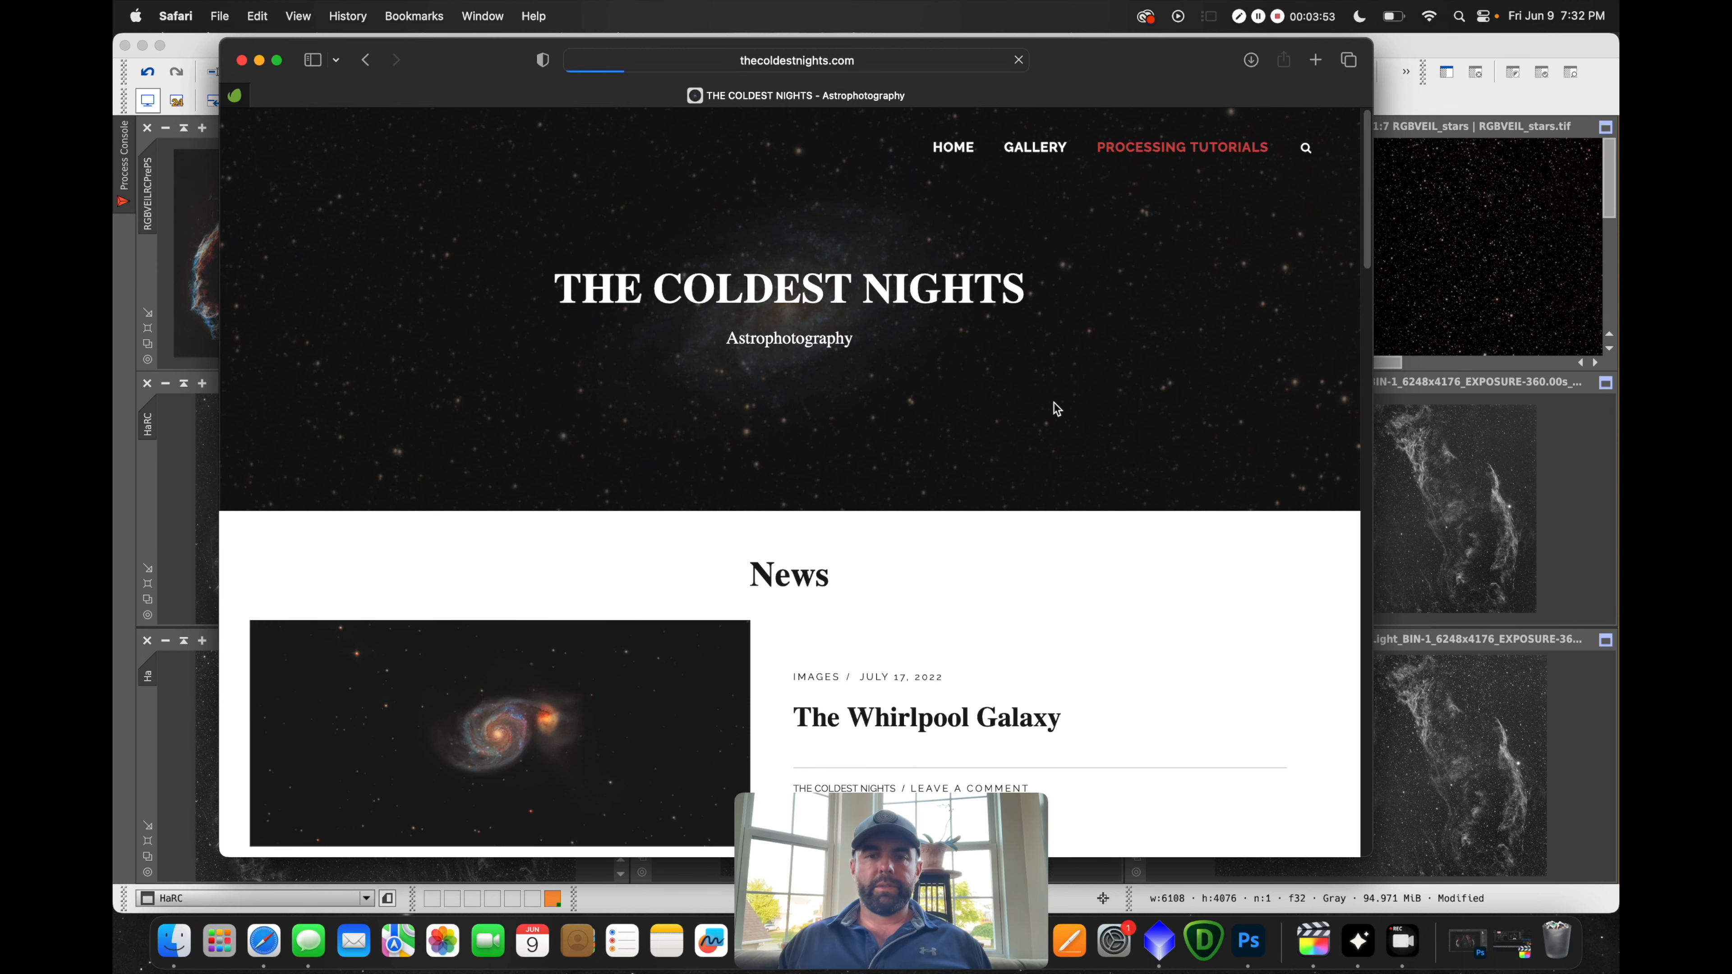
scroll(1035, 422, "down", 8)
scroll(978, 456, "up", 5)
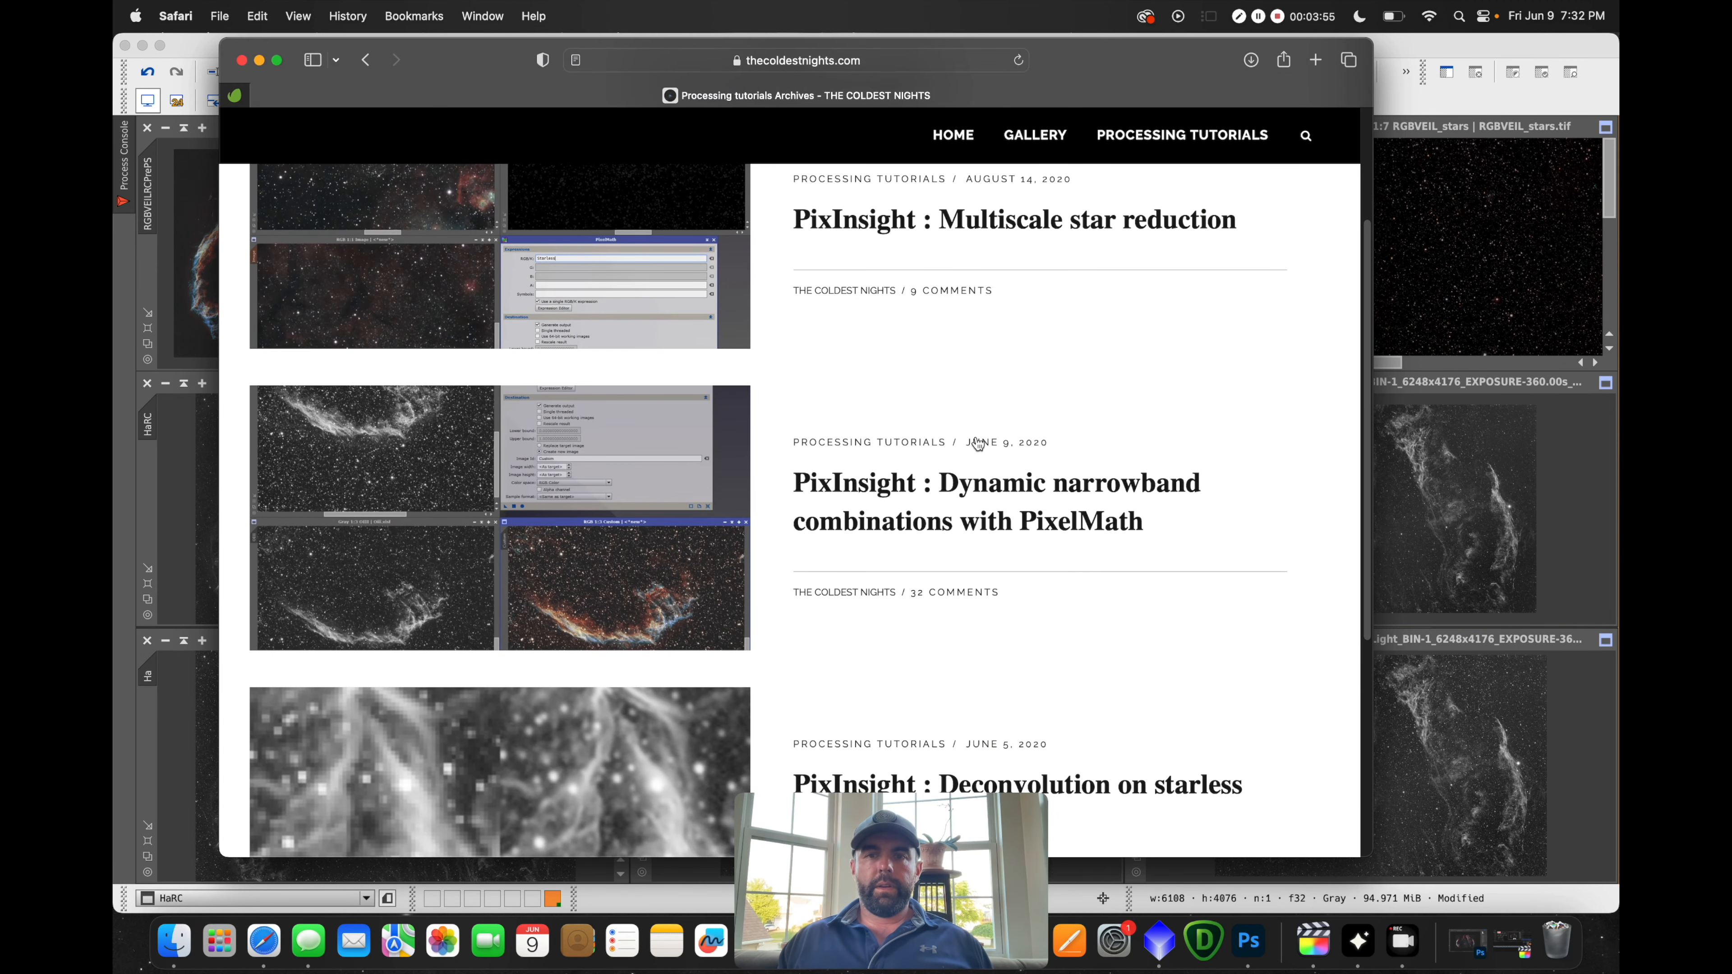
left_click(993, 520)
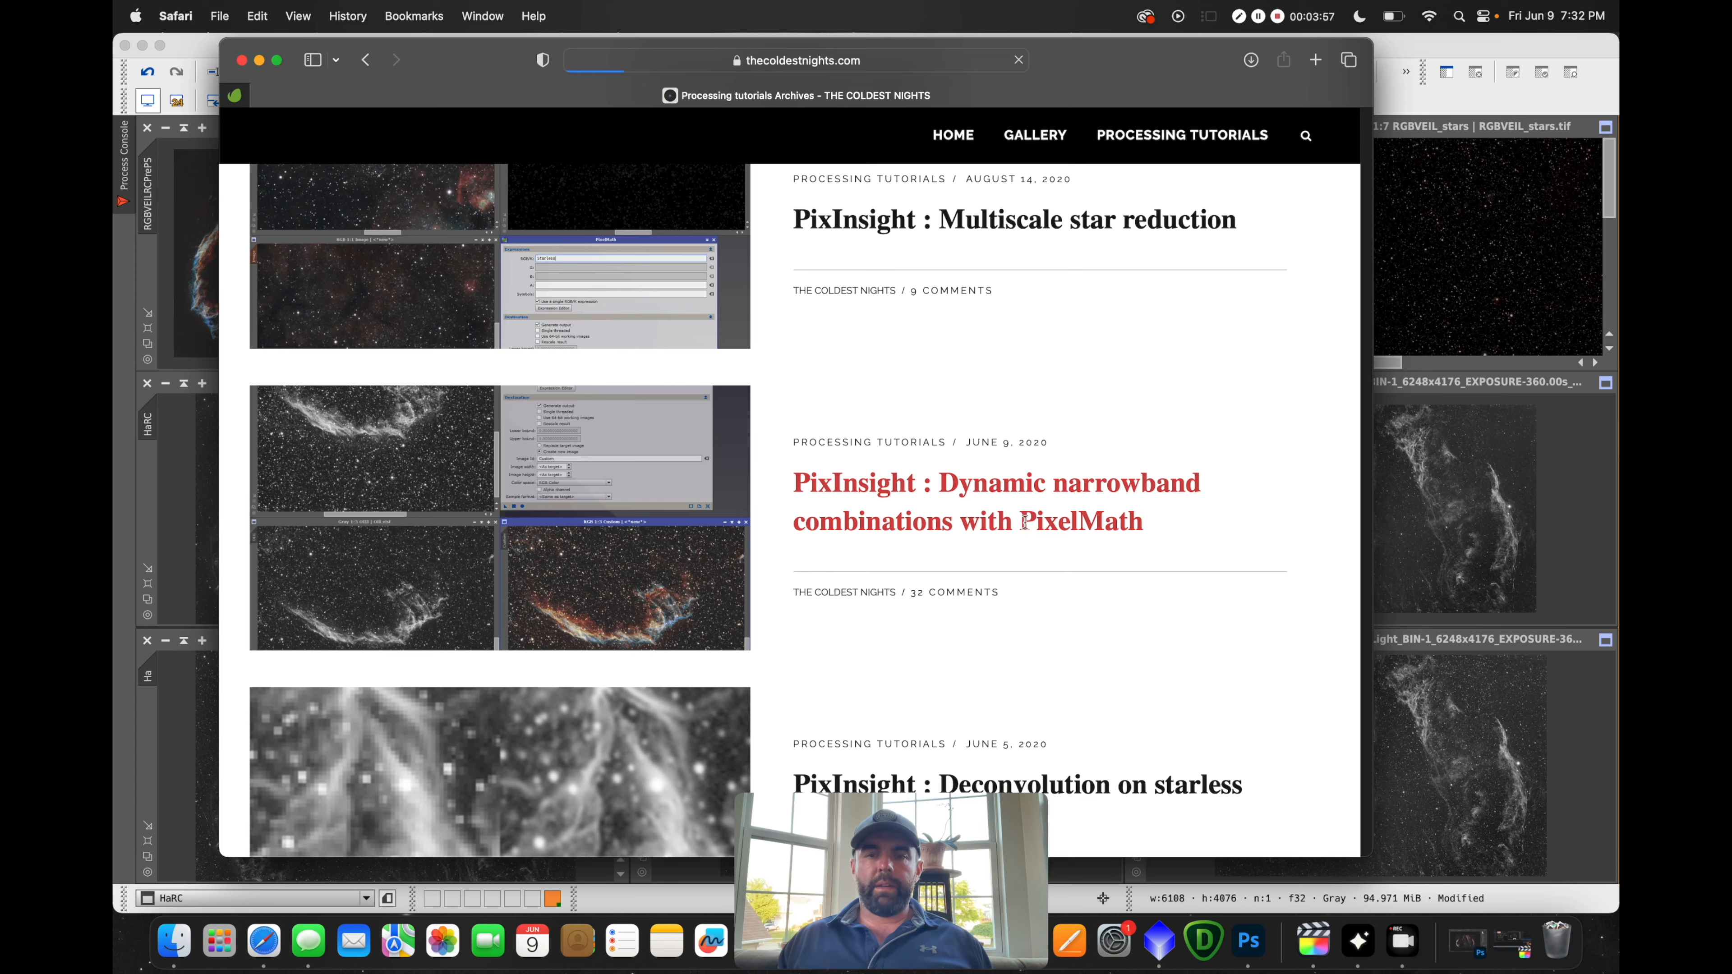
Scroll the article down to the Some universal expressions section
scroll(1190, 468, "down", 15)
scroll(1191, 468, "up", 8)
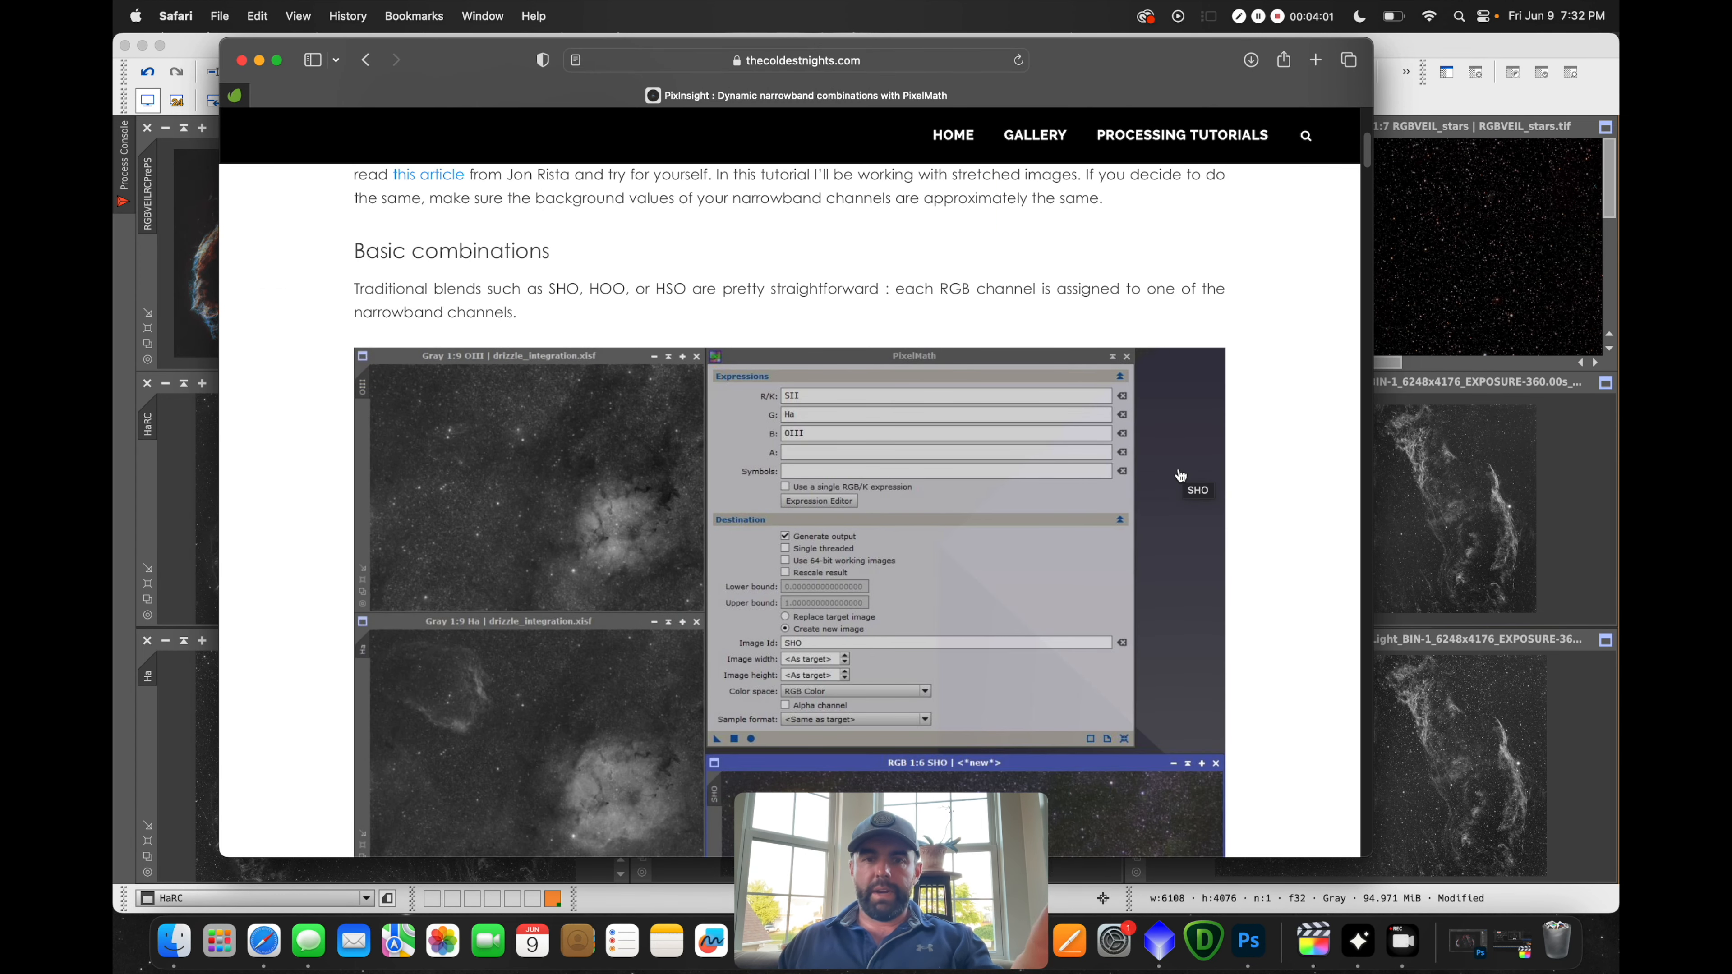
scroll(1181, 476, "down", 8)
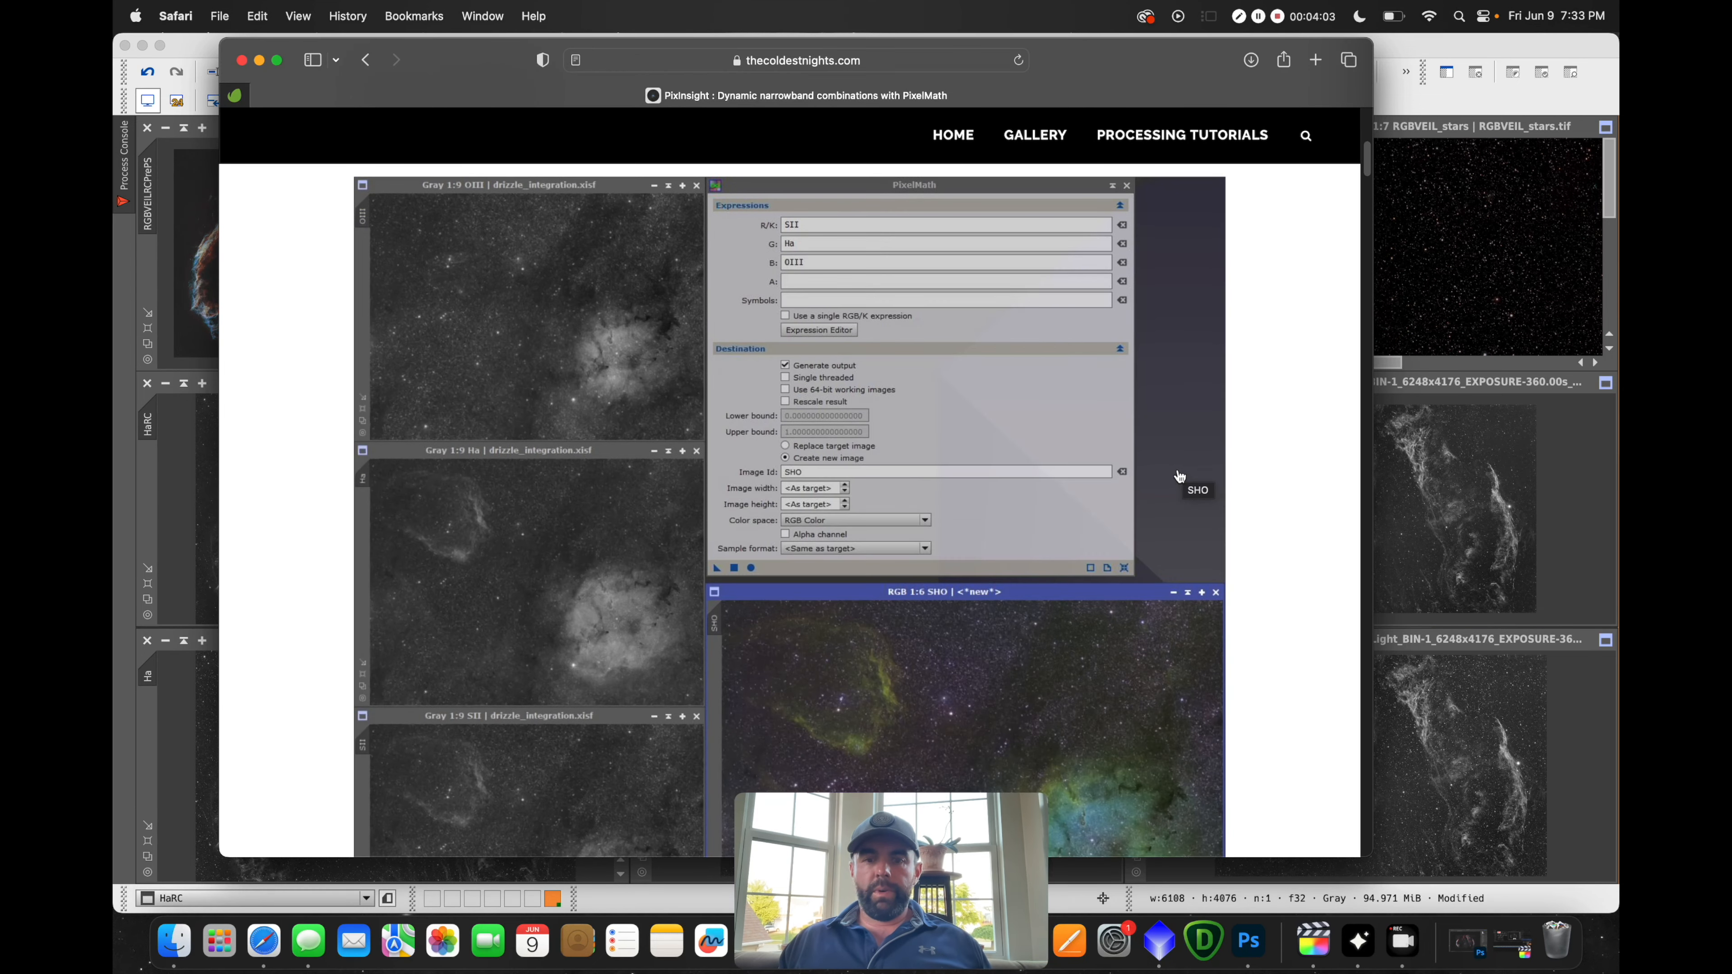
scroll(1000, 502, "down", 20)
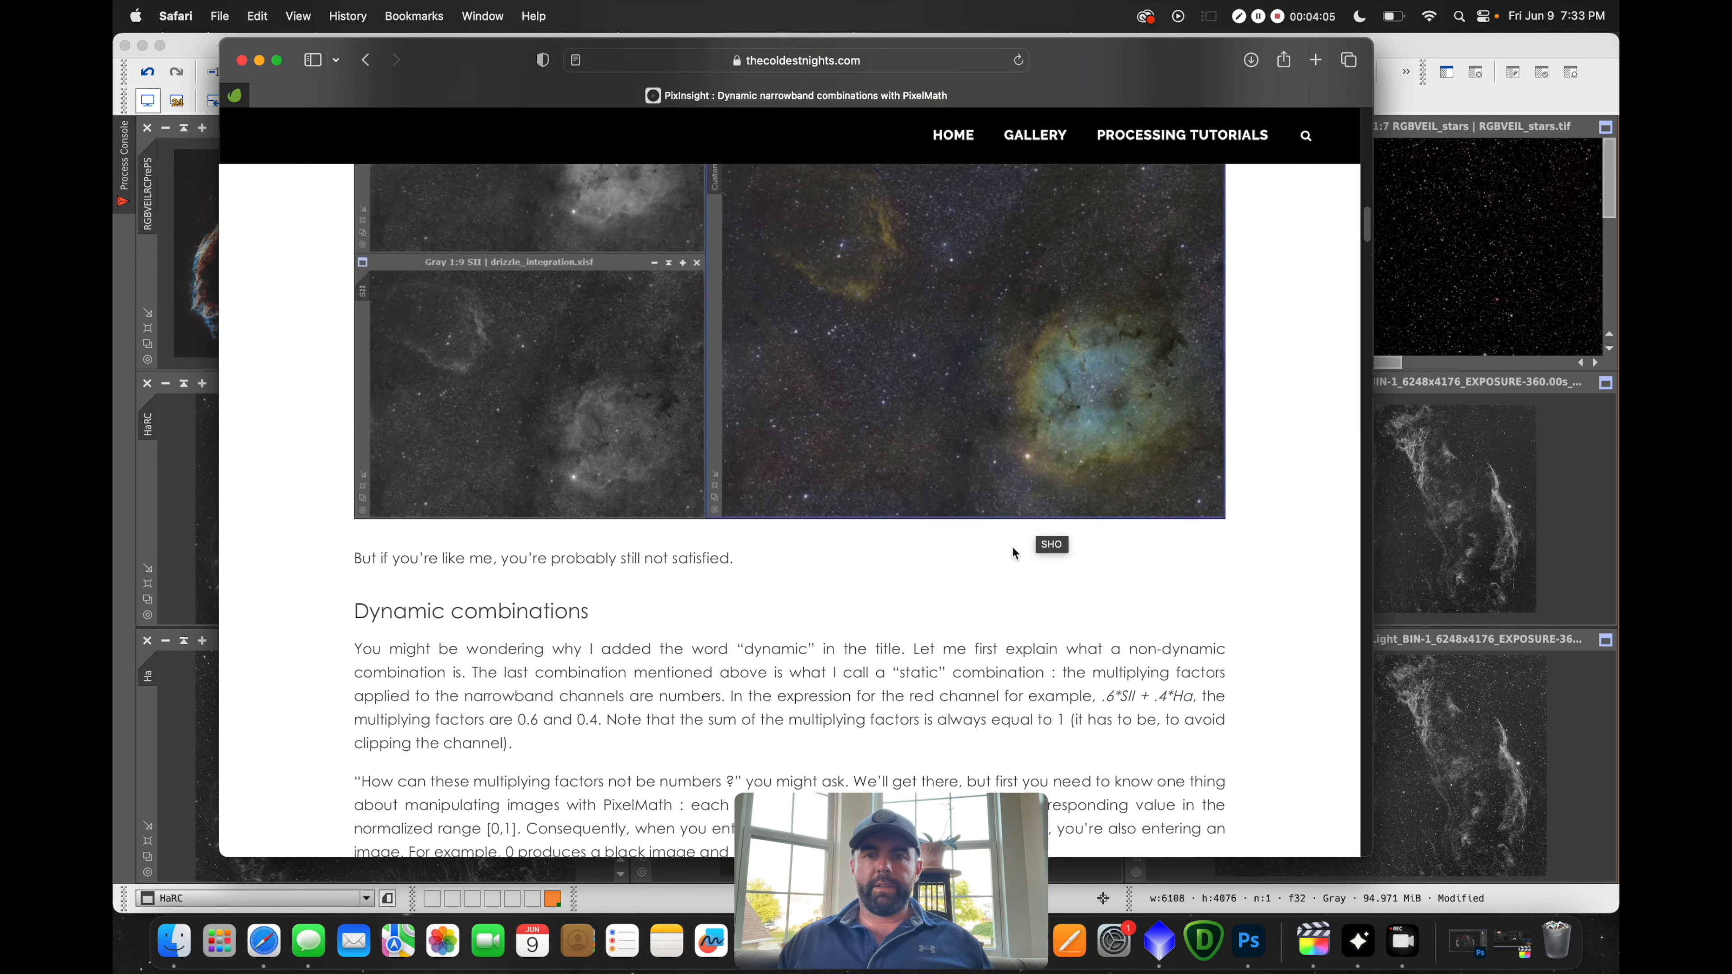
scroll(1015, 553, "down", 10)
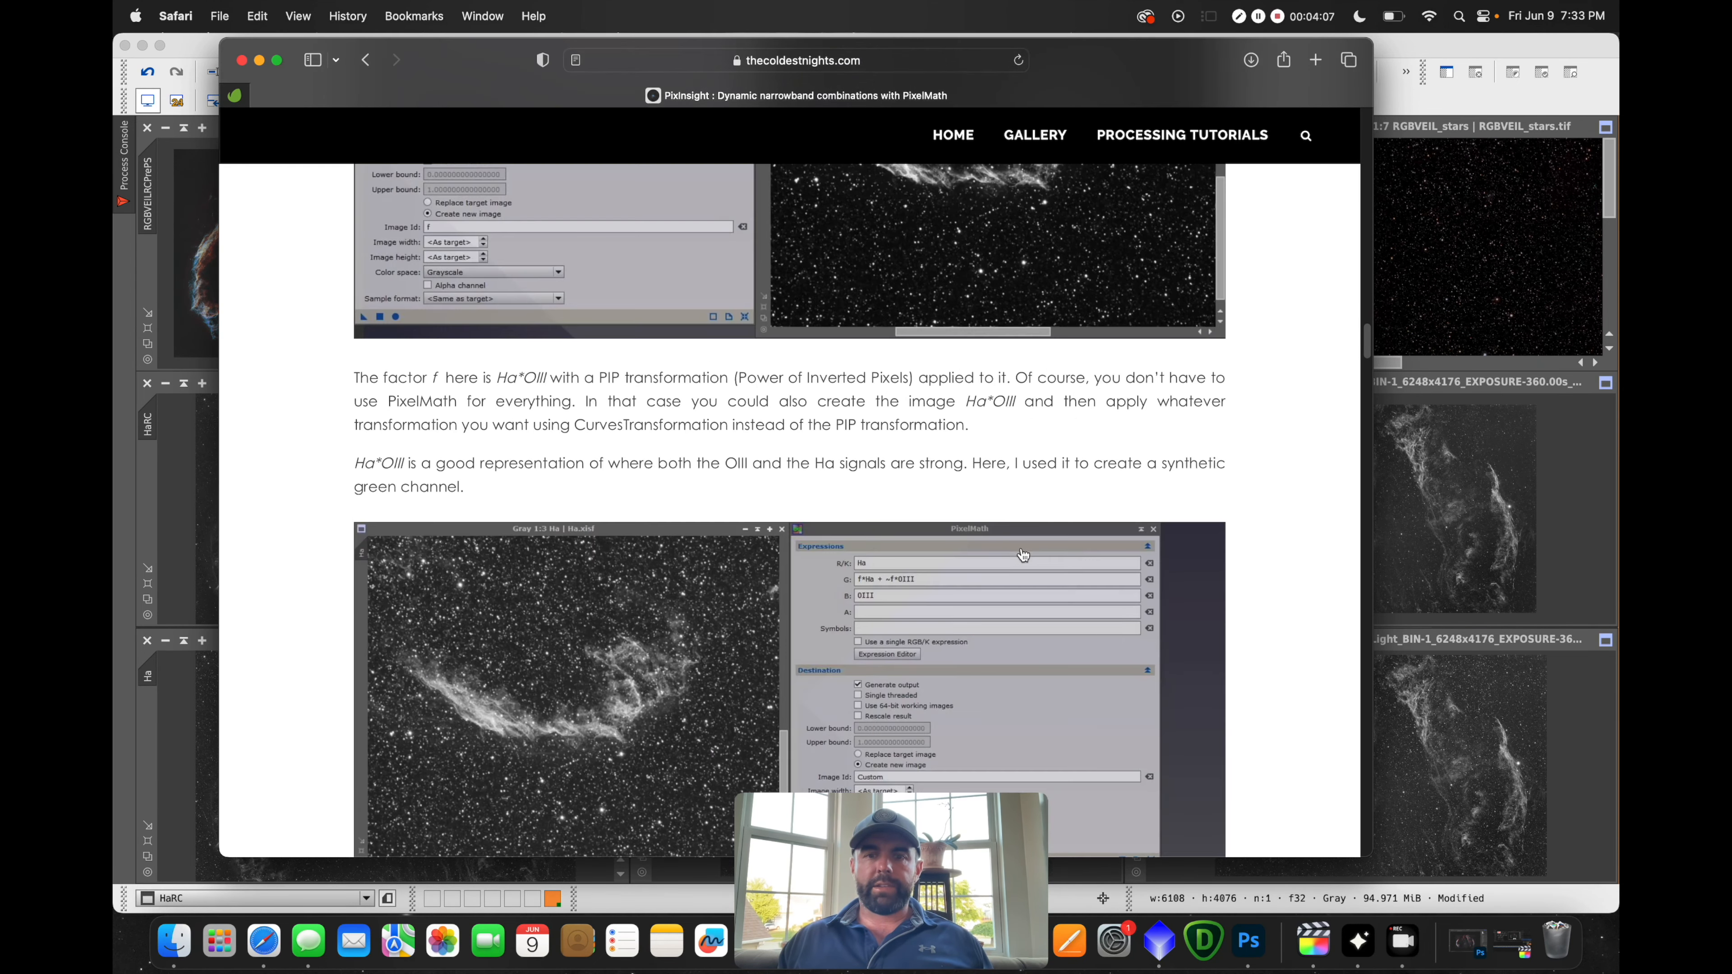
scroll(1012, 418, "up", 1)
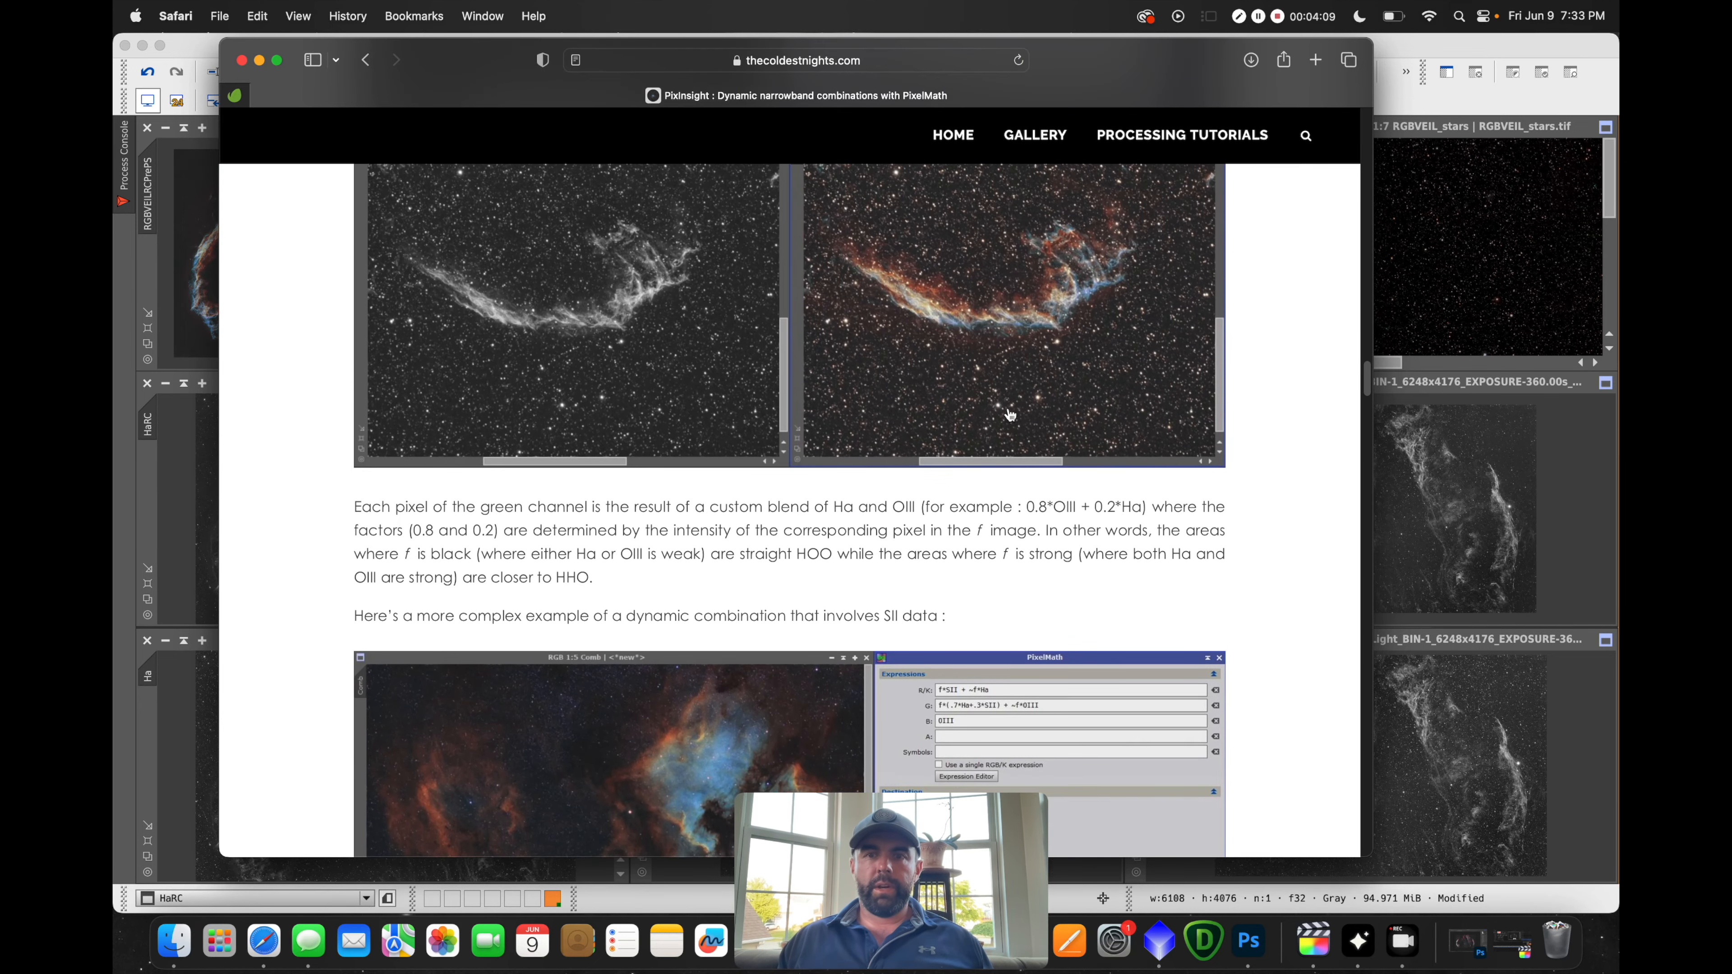
scroll(877, 582, "down", 10)
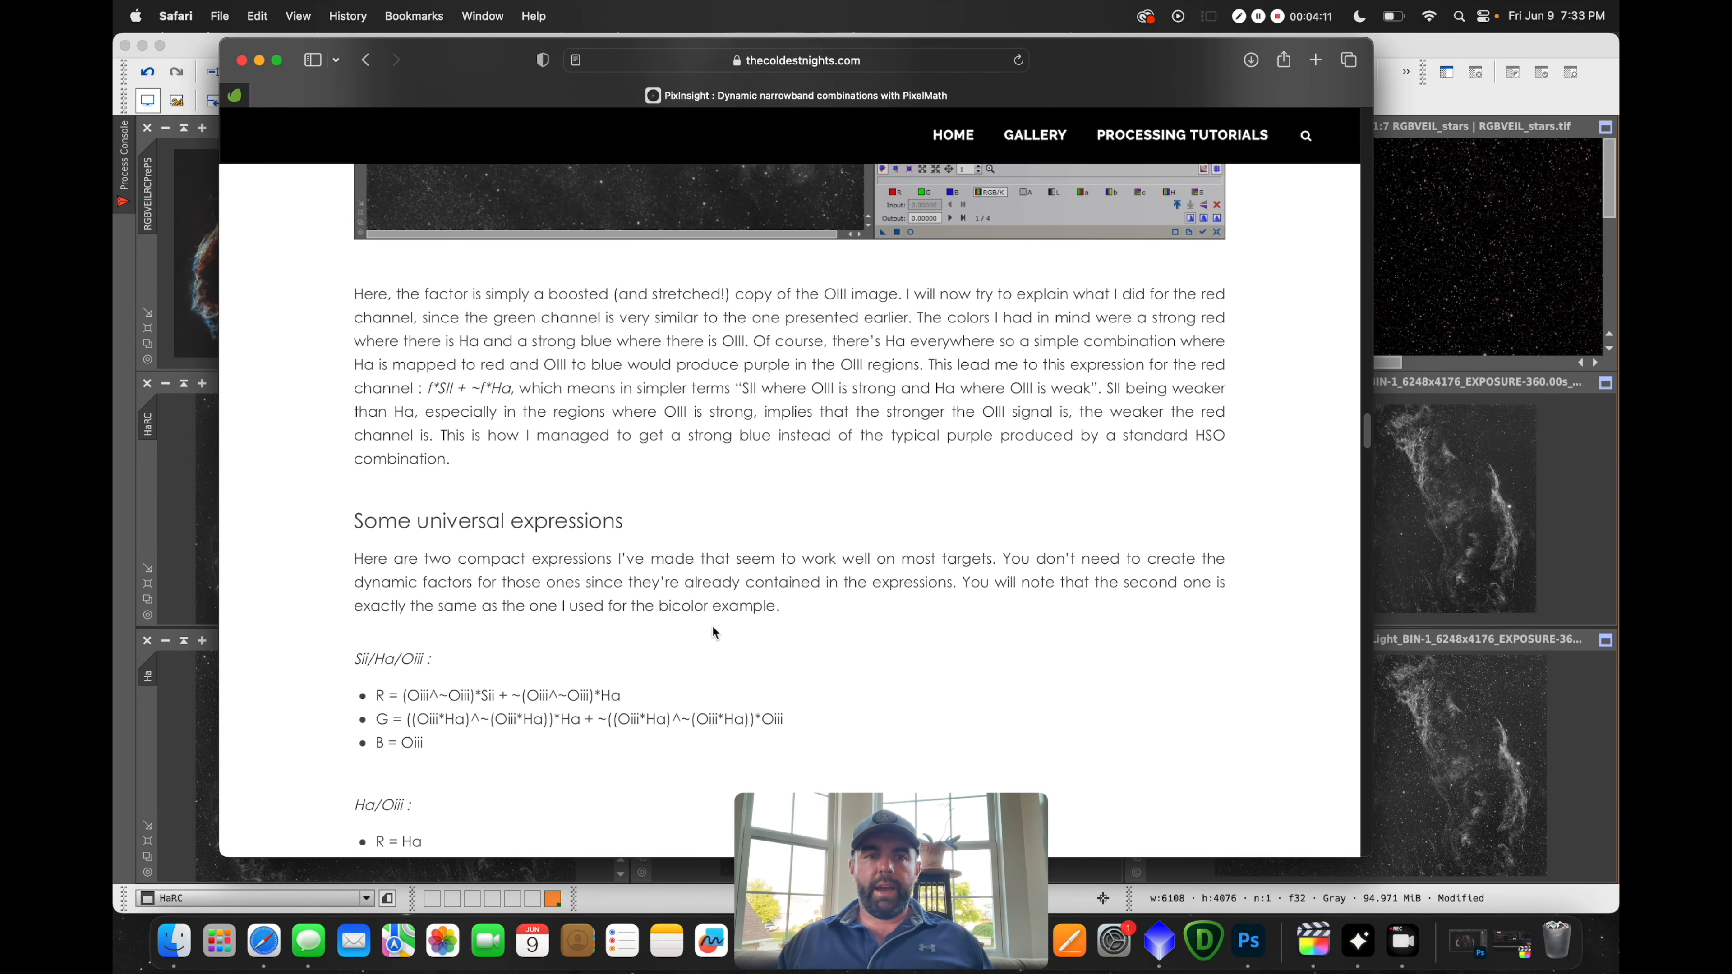
scroll(530, 559, "down", 10)
scroll(483, 442, "up", 5)
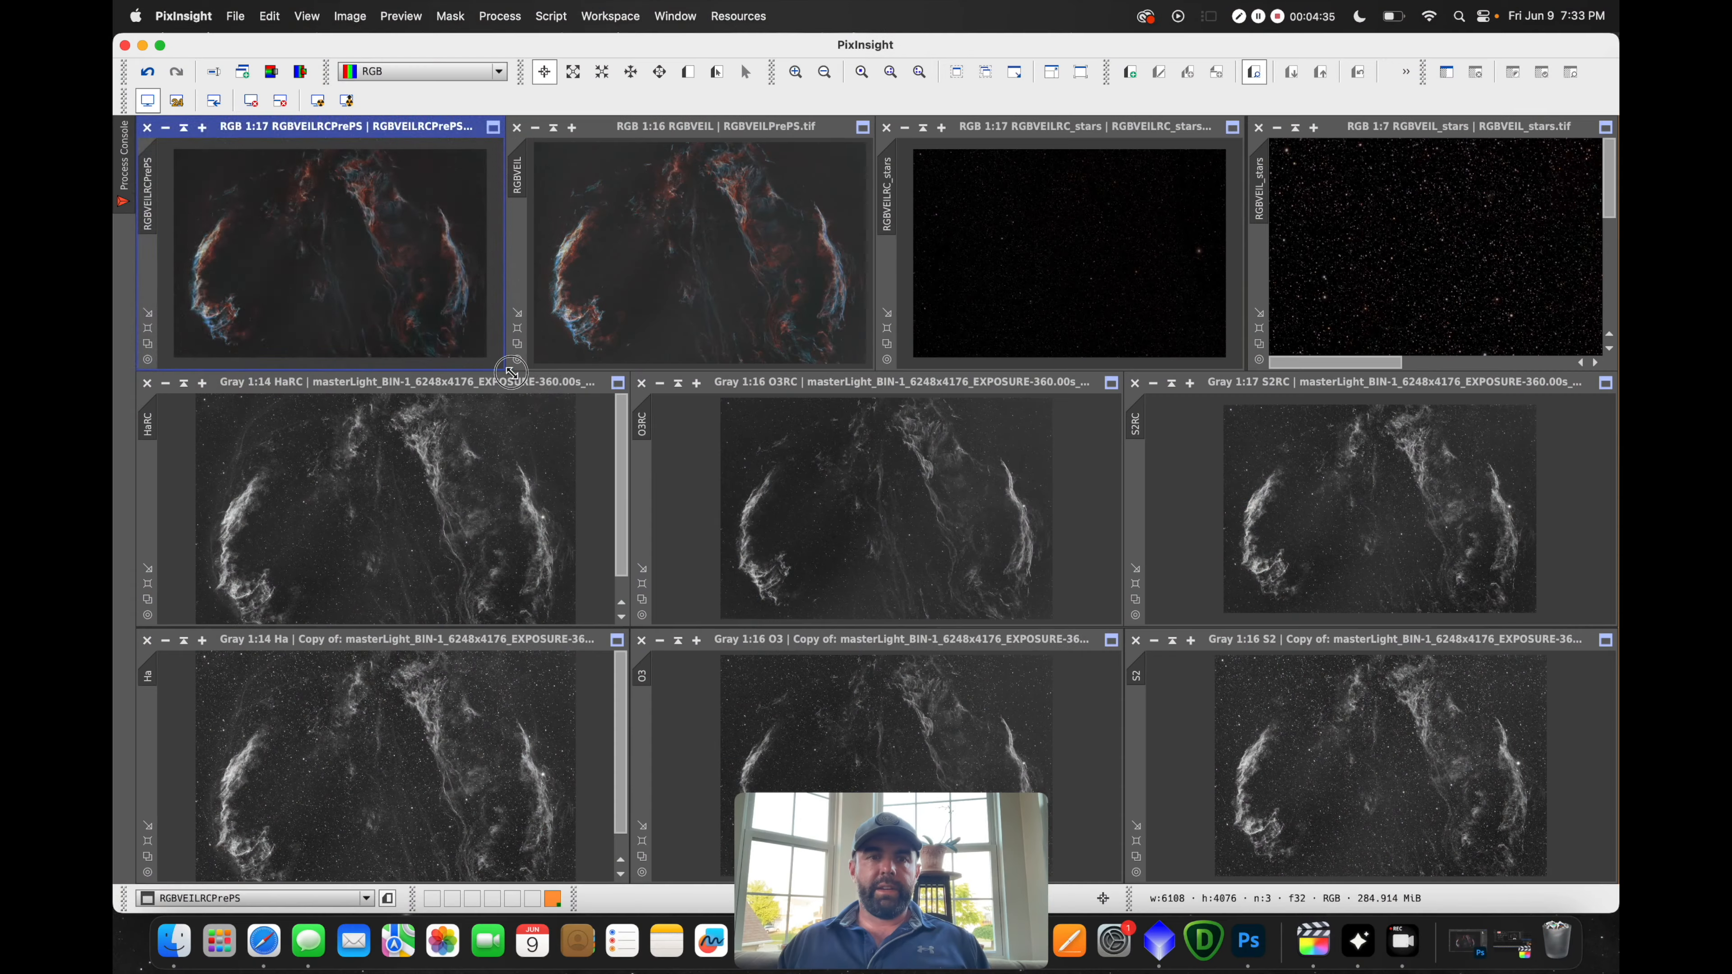
Resize the RGBVEILRCPrePS window to fill the workspace and zoom it to 1:7
left_click_drag(506, 370, 1462, 709)
scroll(1173, 525, "up", 3)
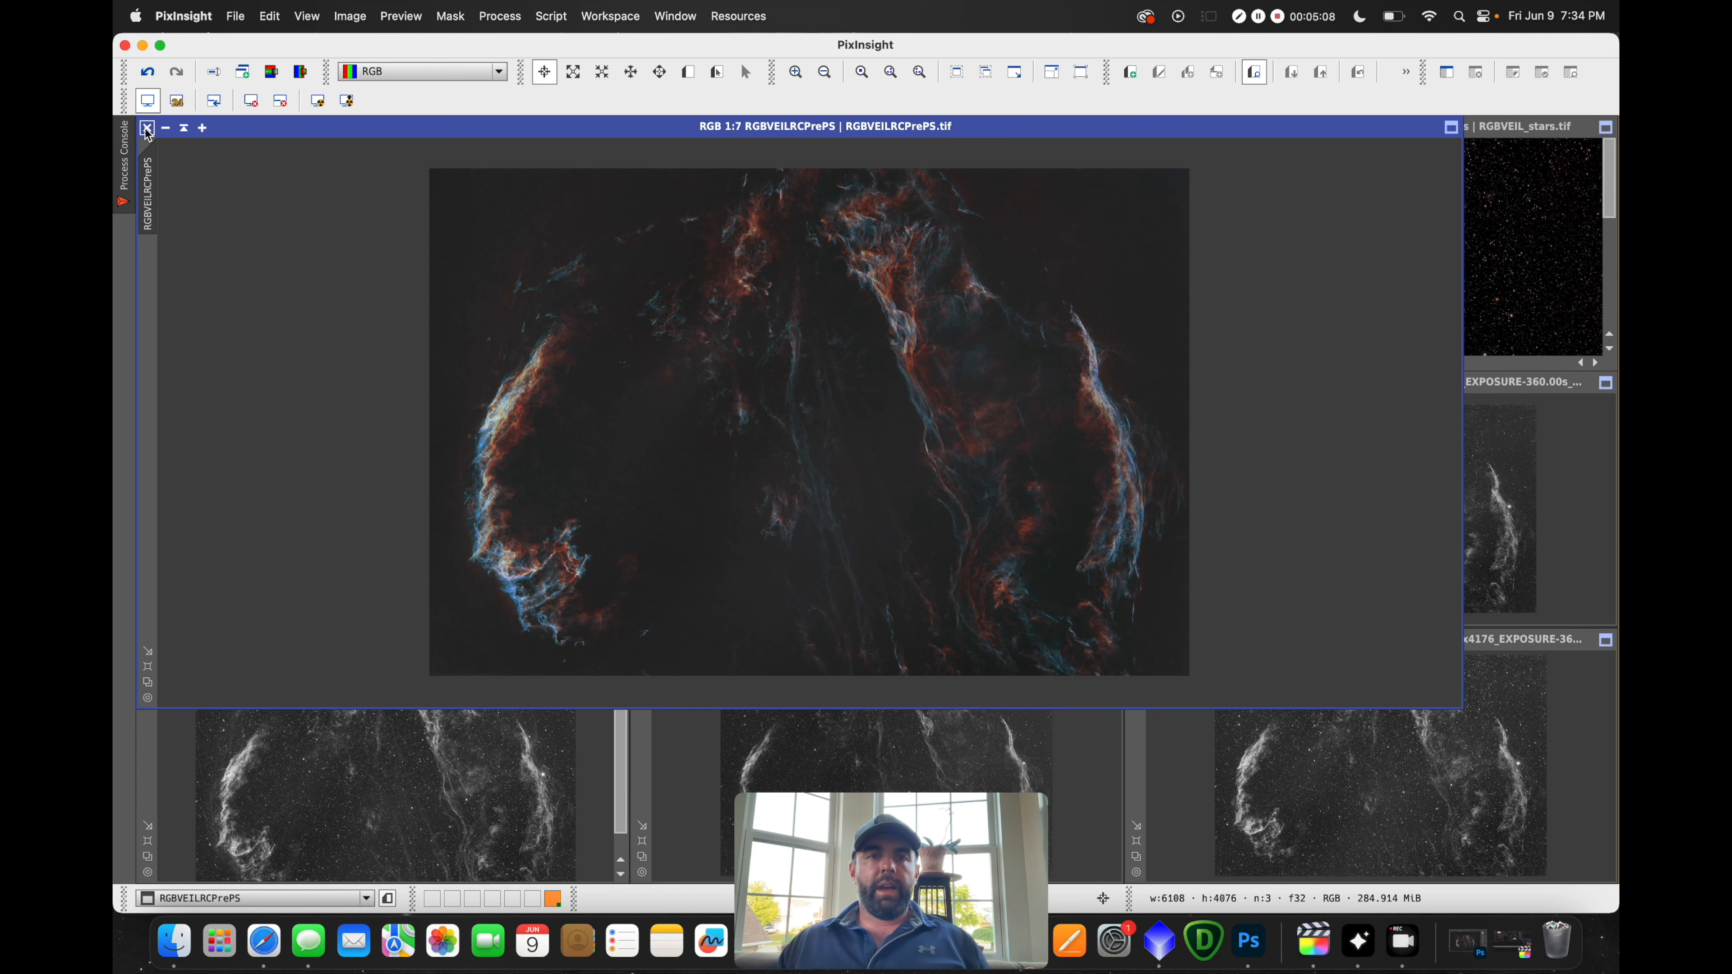
Restore RGBVEILRCPrePS slightly lower and position the small RGBVEIL window over it
left_click(184, 129)
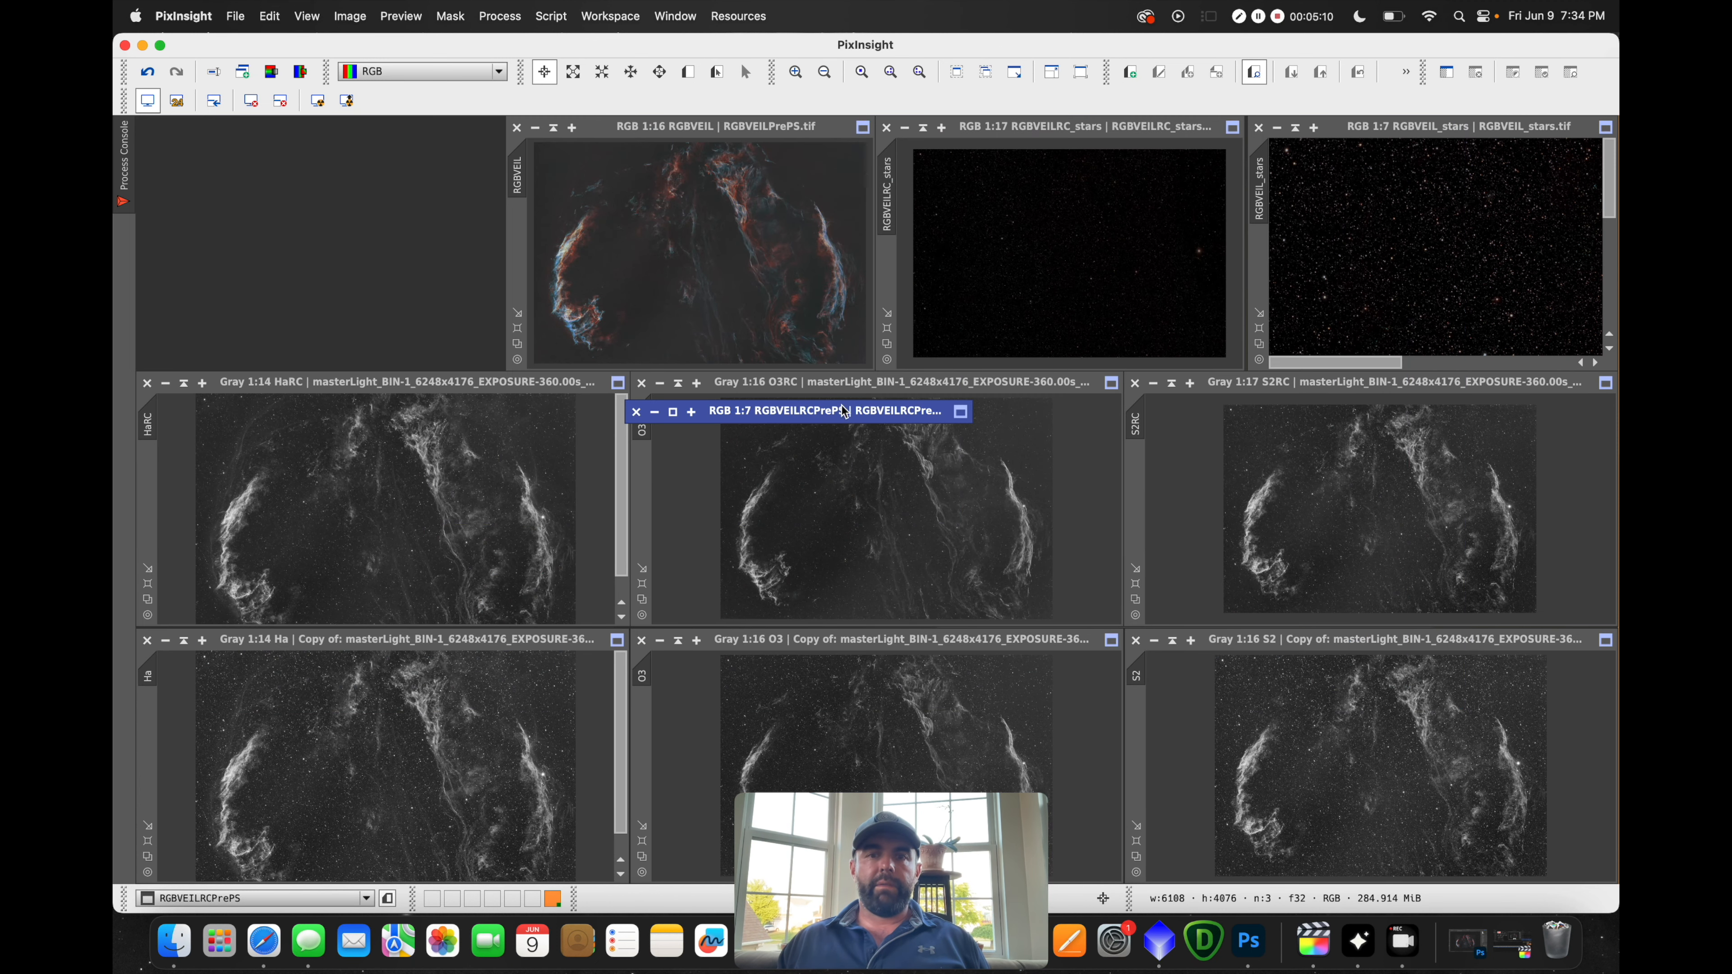
left_click(677, 413)
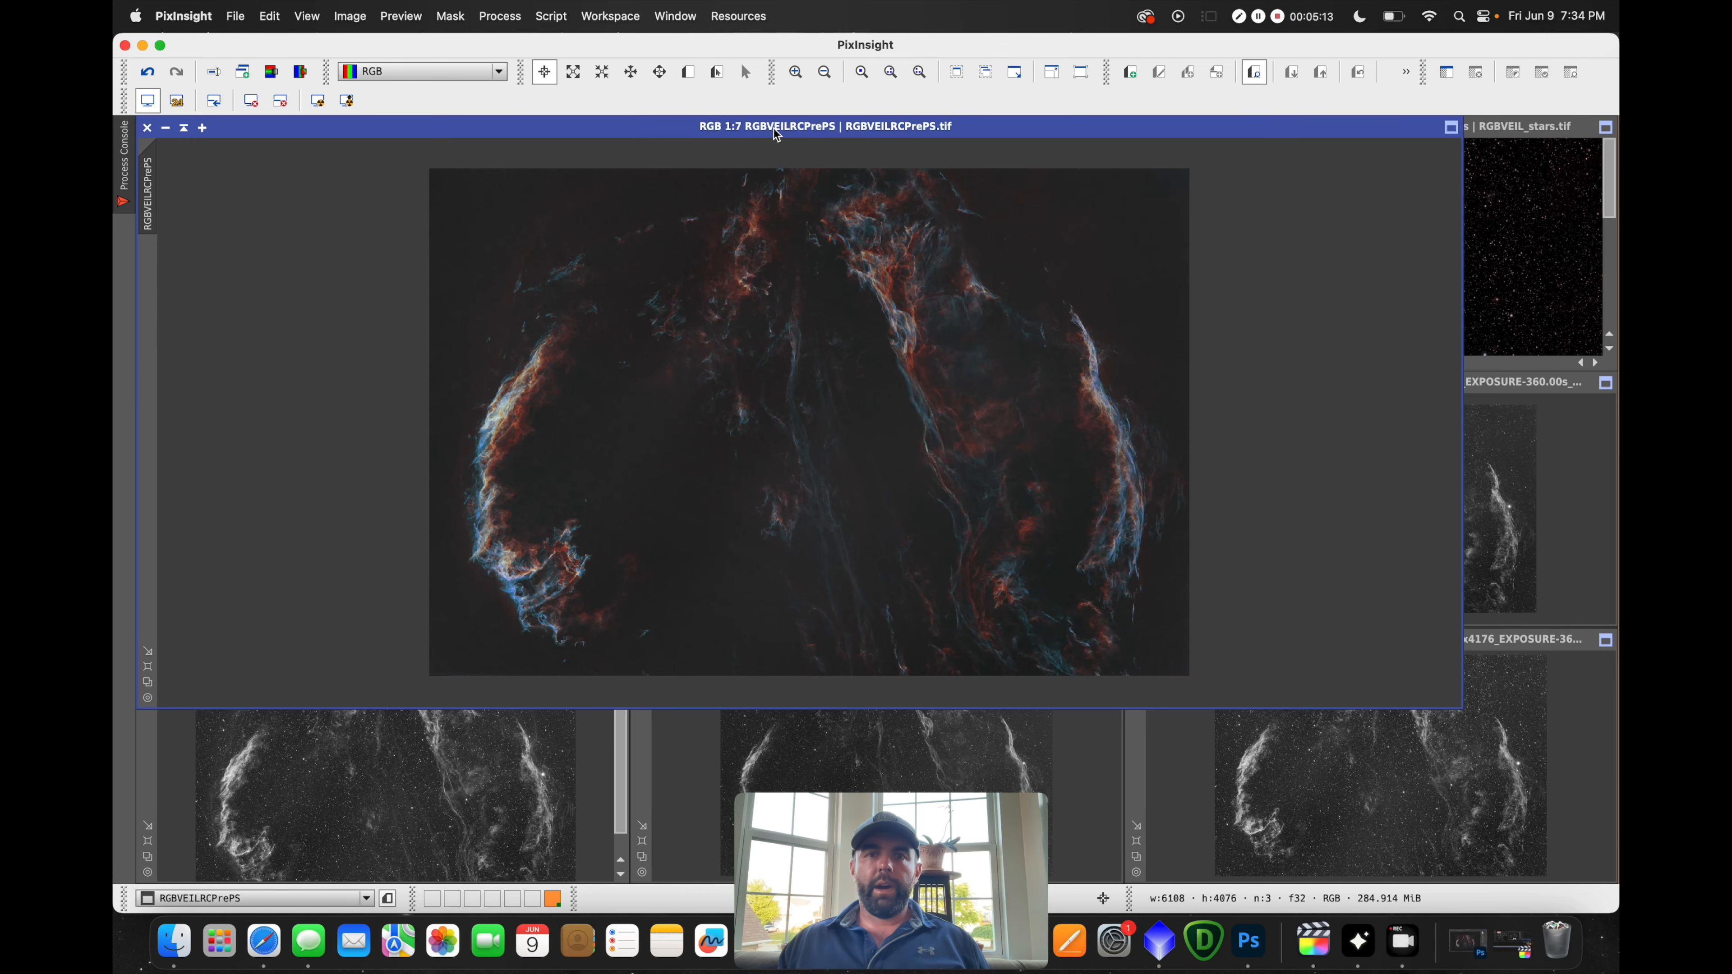
left_click_drag(775, 134, 789, 204)
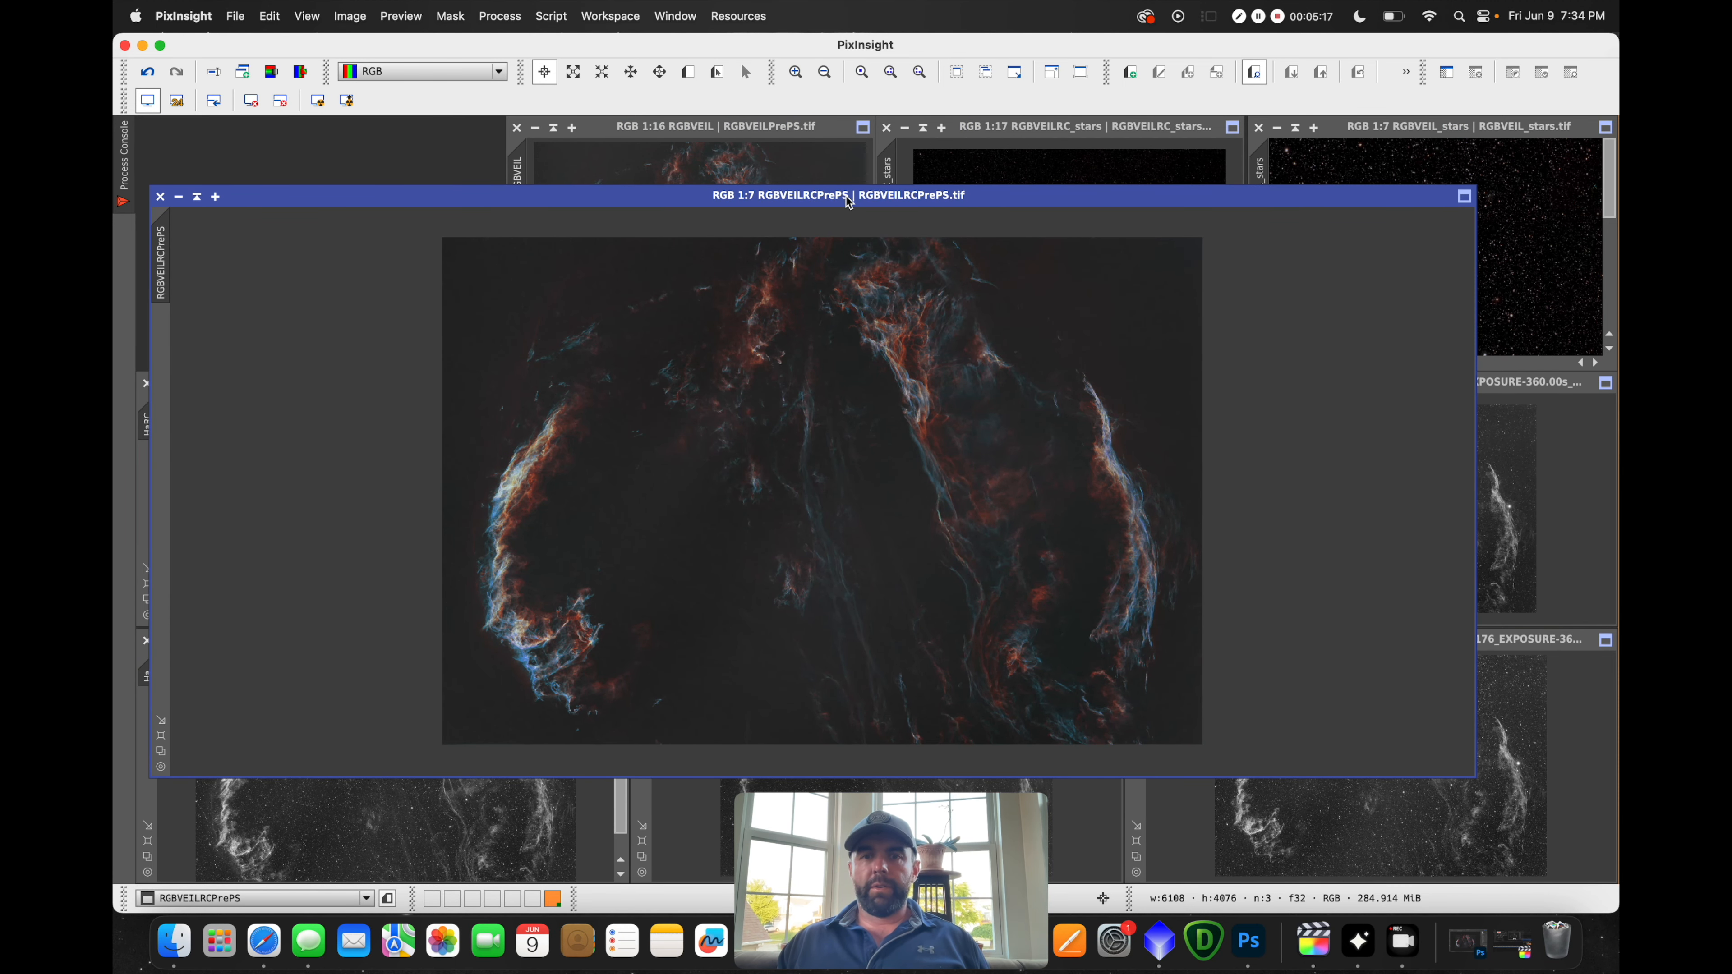
double_click(706, 125)
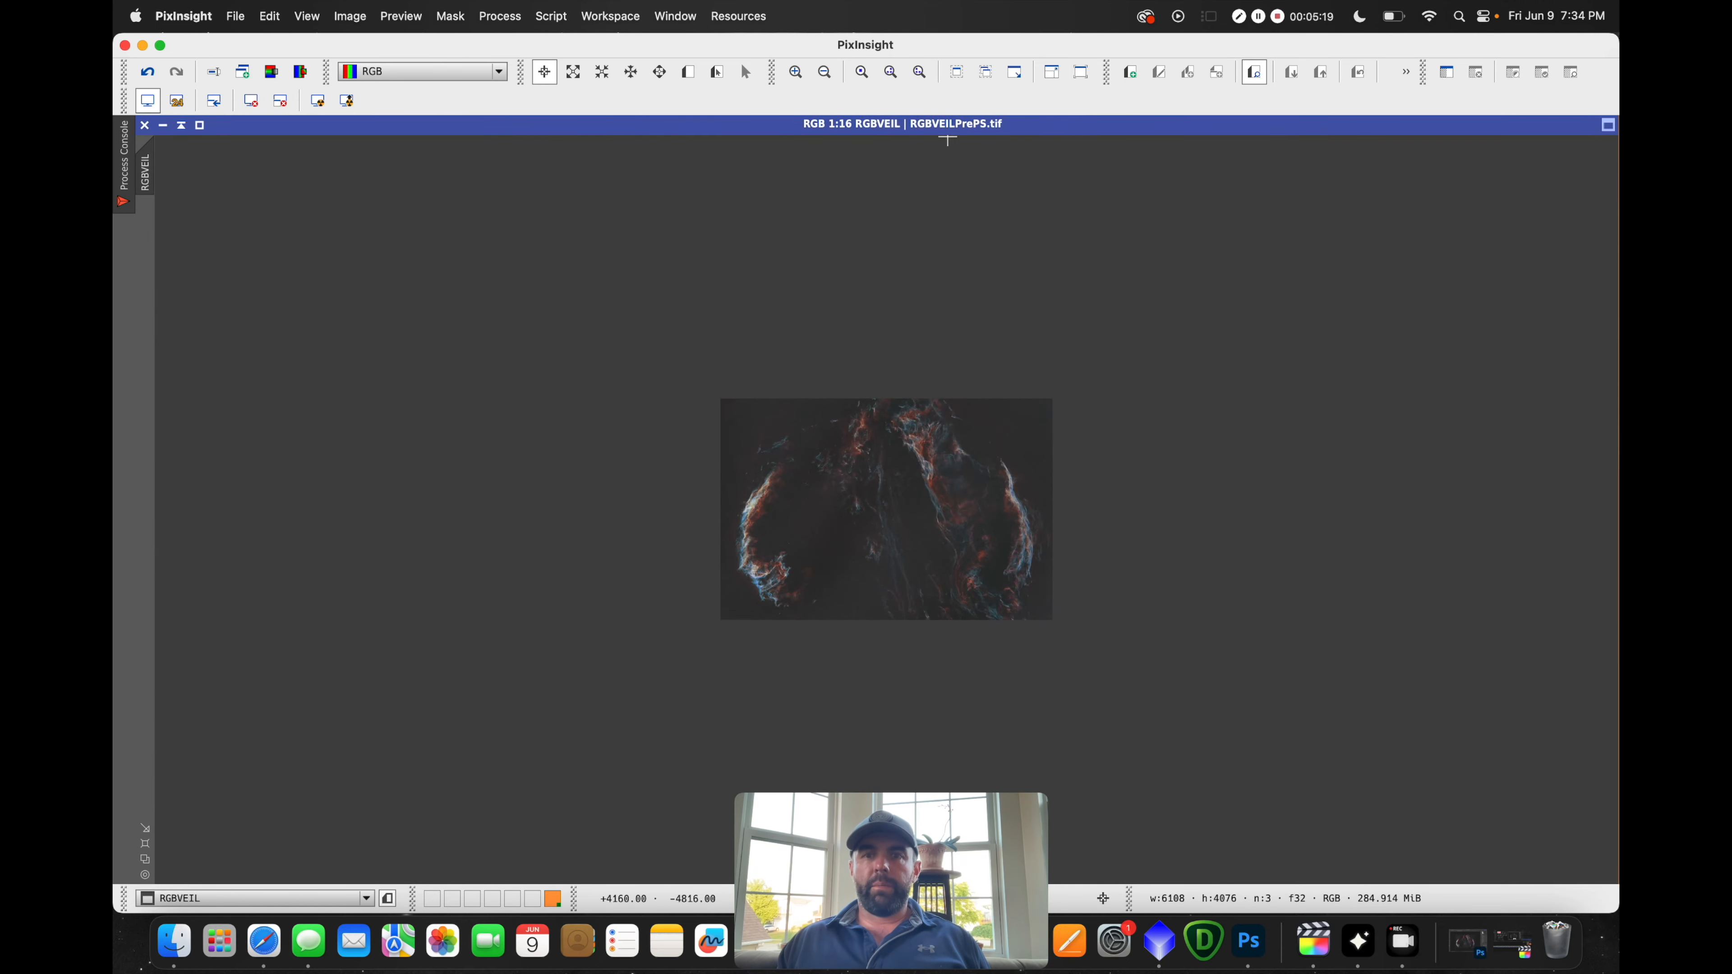
scroll(921, 266, "up", 5)
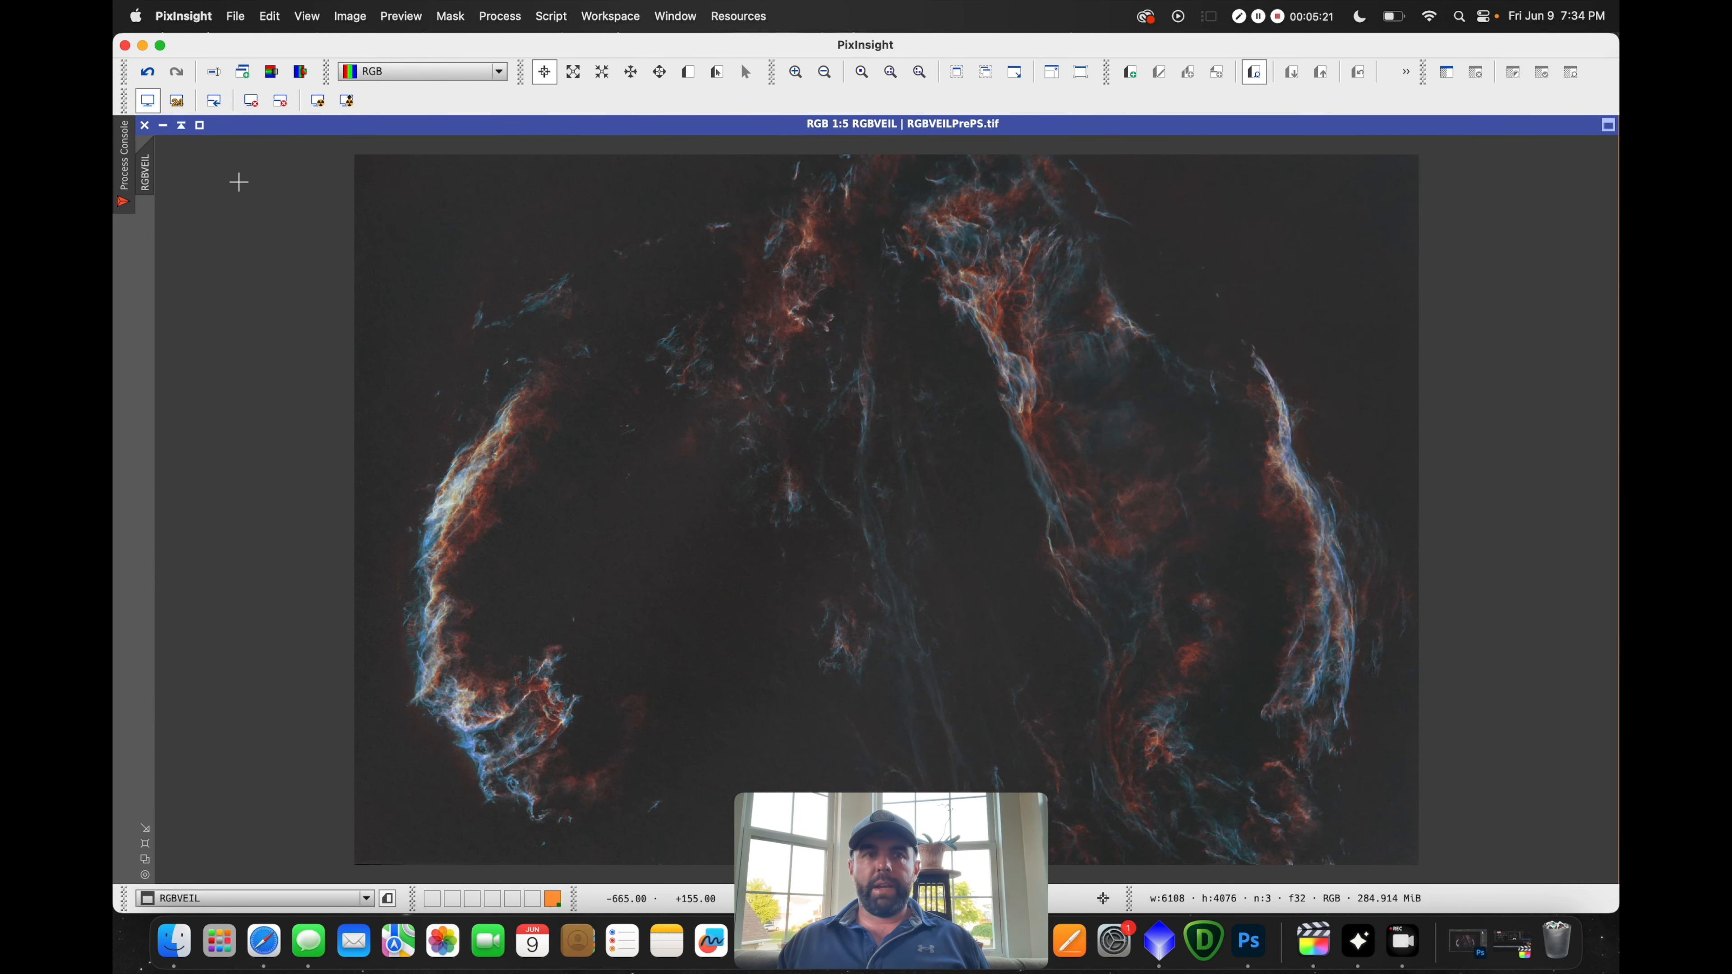
left_click(183, 127)
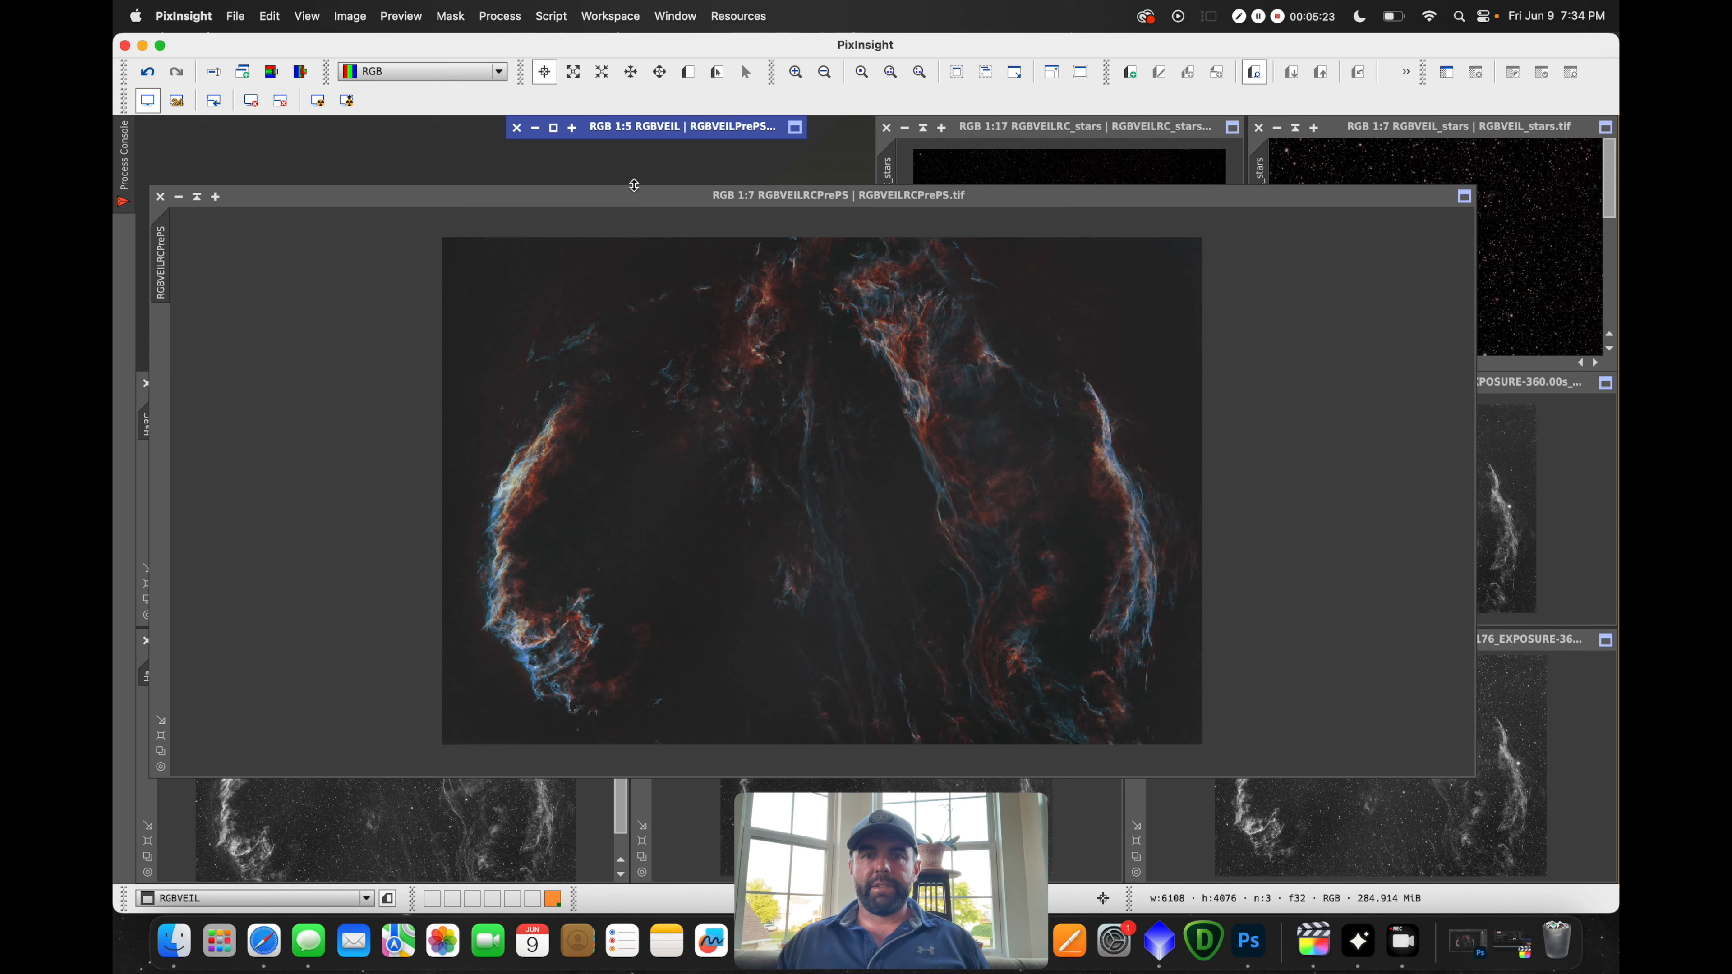
left_click_drag(755, 129, 1270, 275)
left_click_drag(1133, 270, 1252, 250)
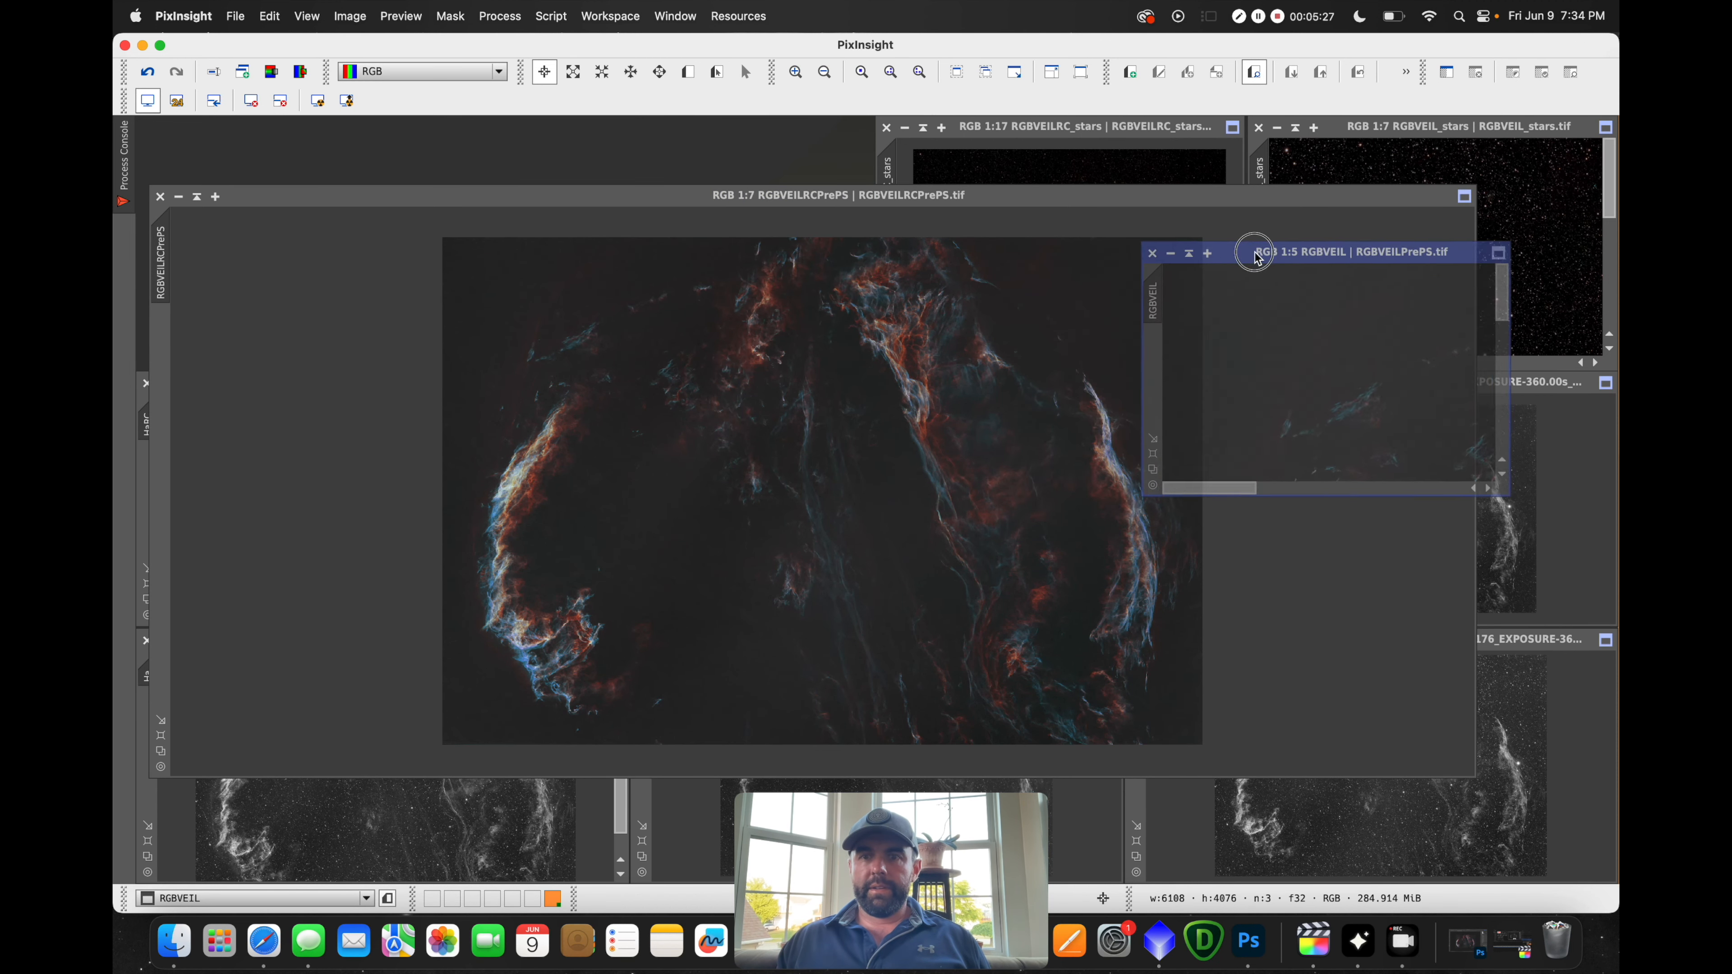
left_click_drag(1252, 250, 682, 239)
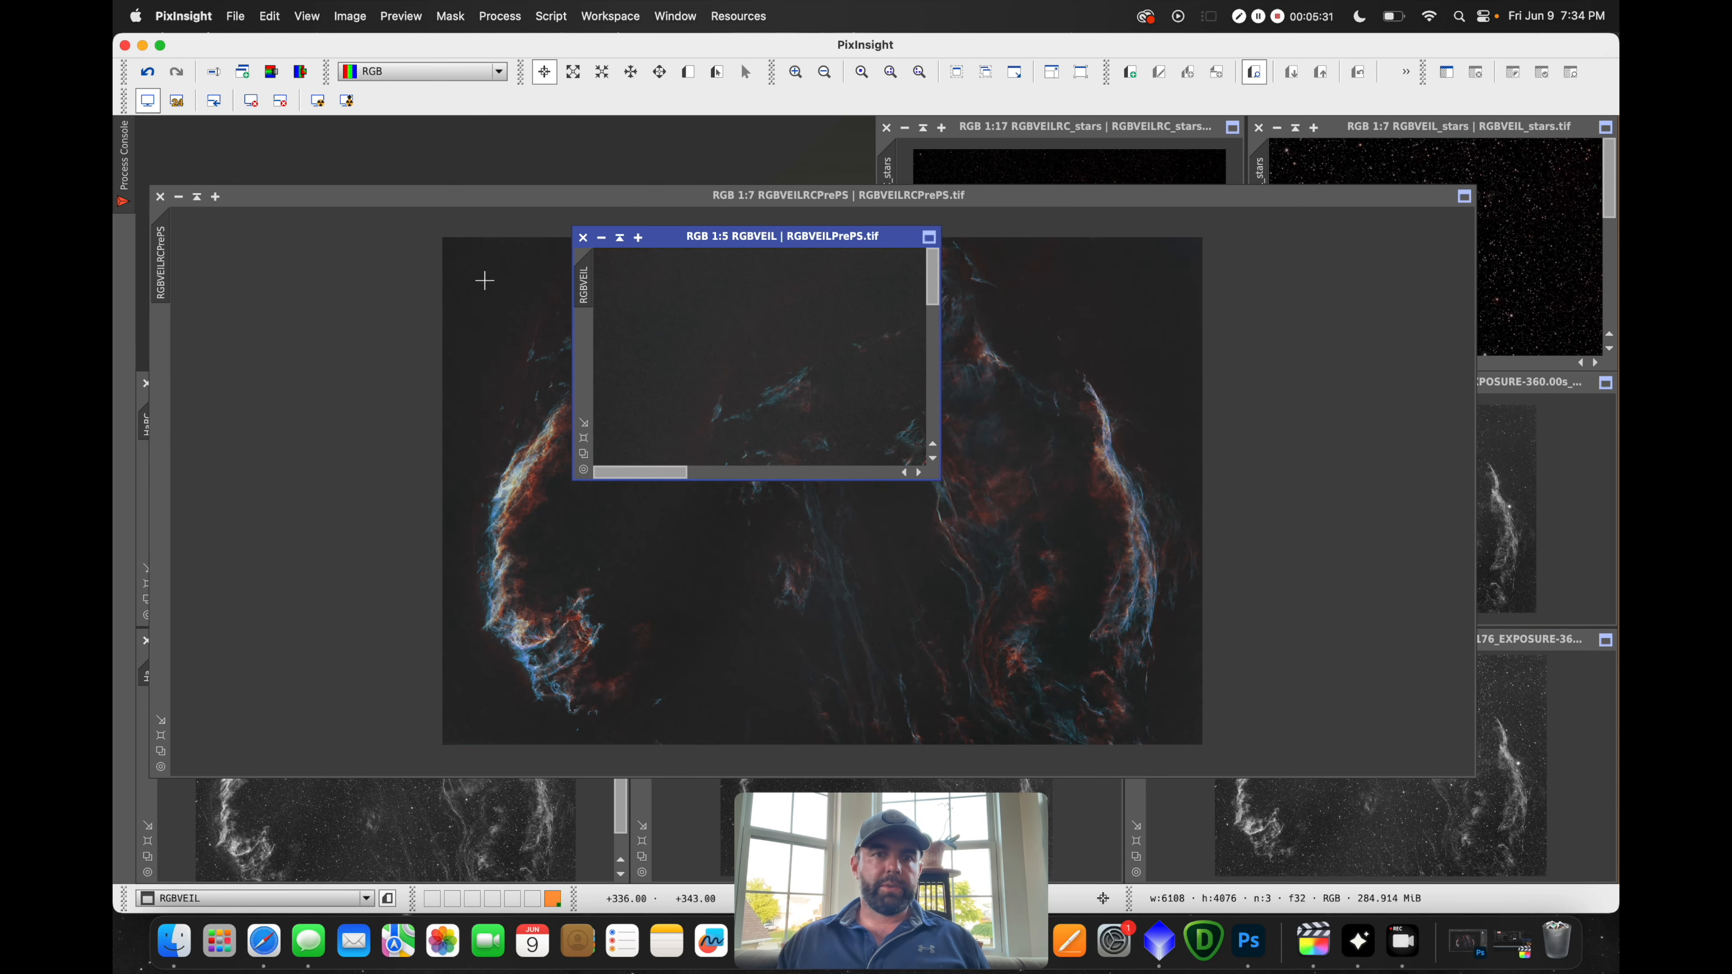
Arrange both windows, zooming RGBVEIL to 1:1 and RGBVEILRCPrePS to 1:4
left_click(484, 279)
left_click_drag(901, 197, 950, 358)
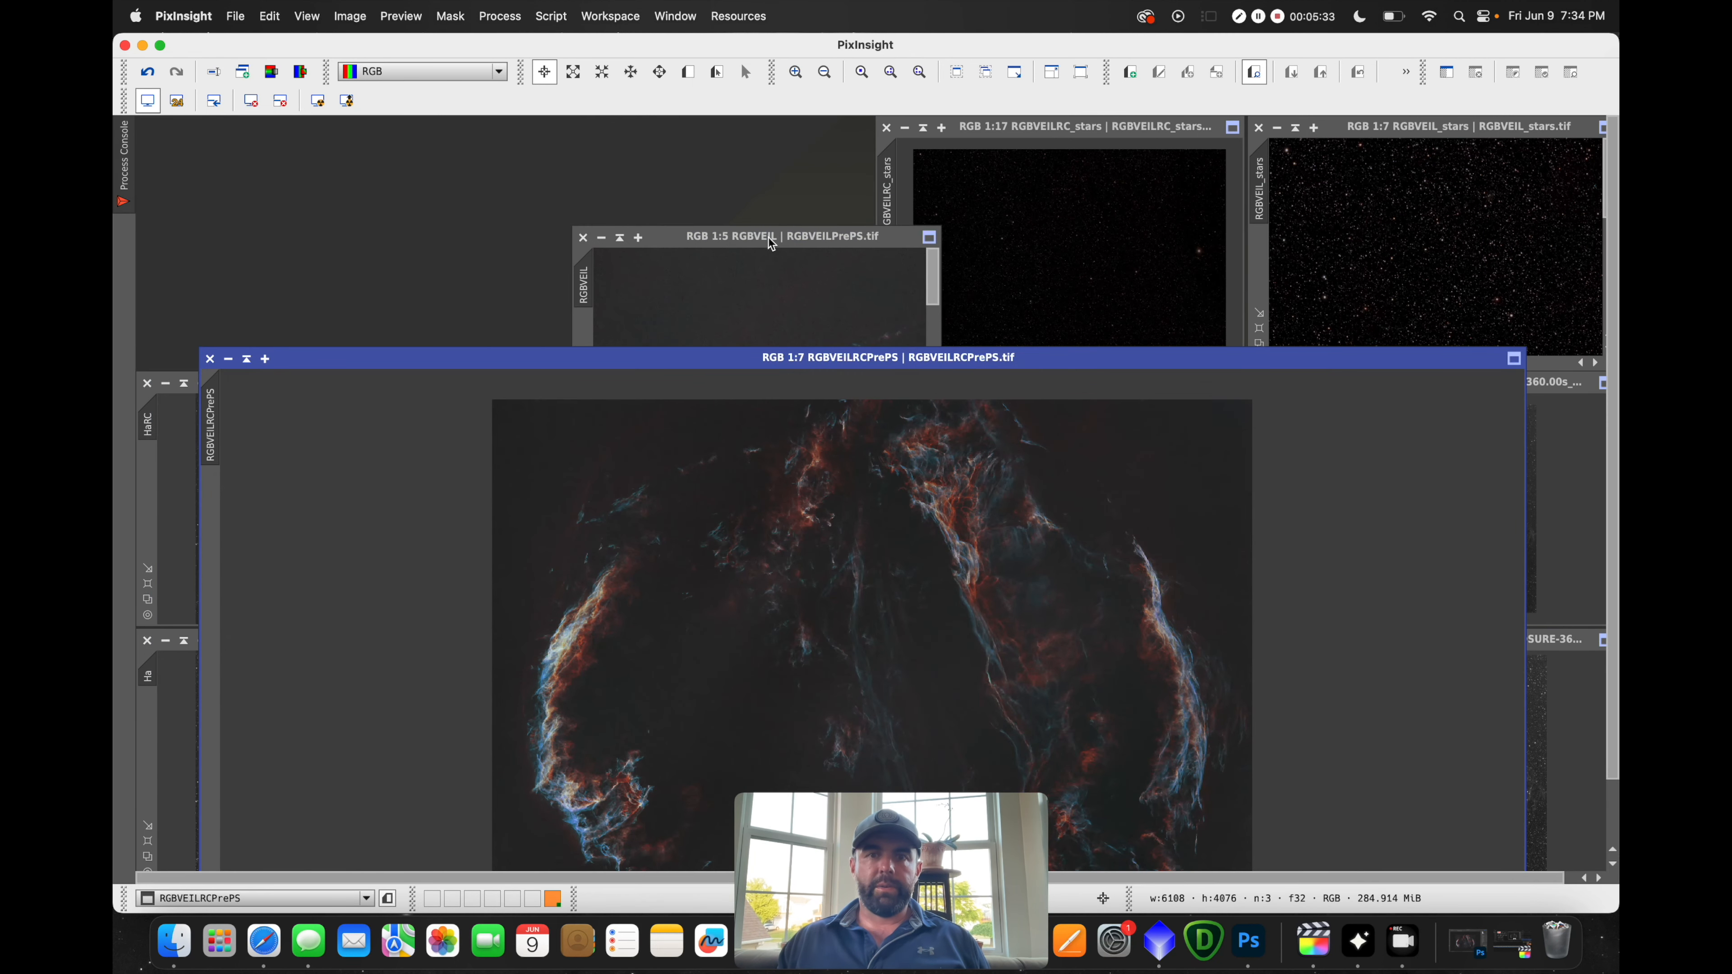
left_click(771, 240)
scroll(773, 266, "up", 4)
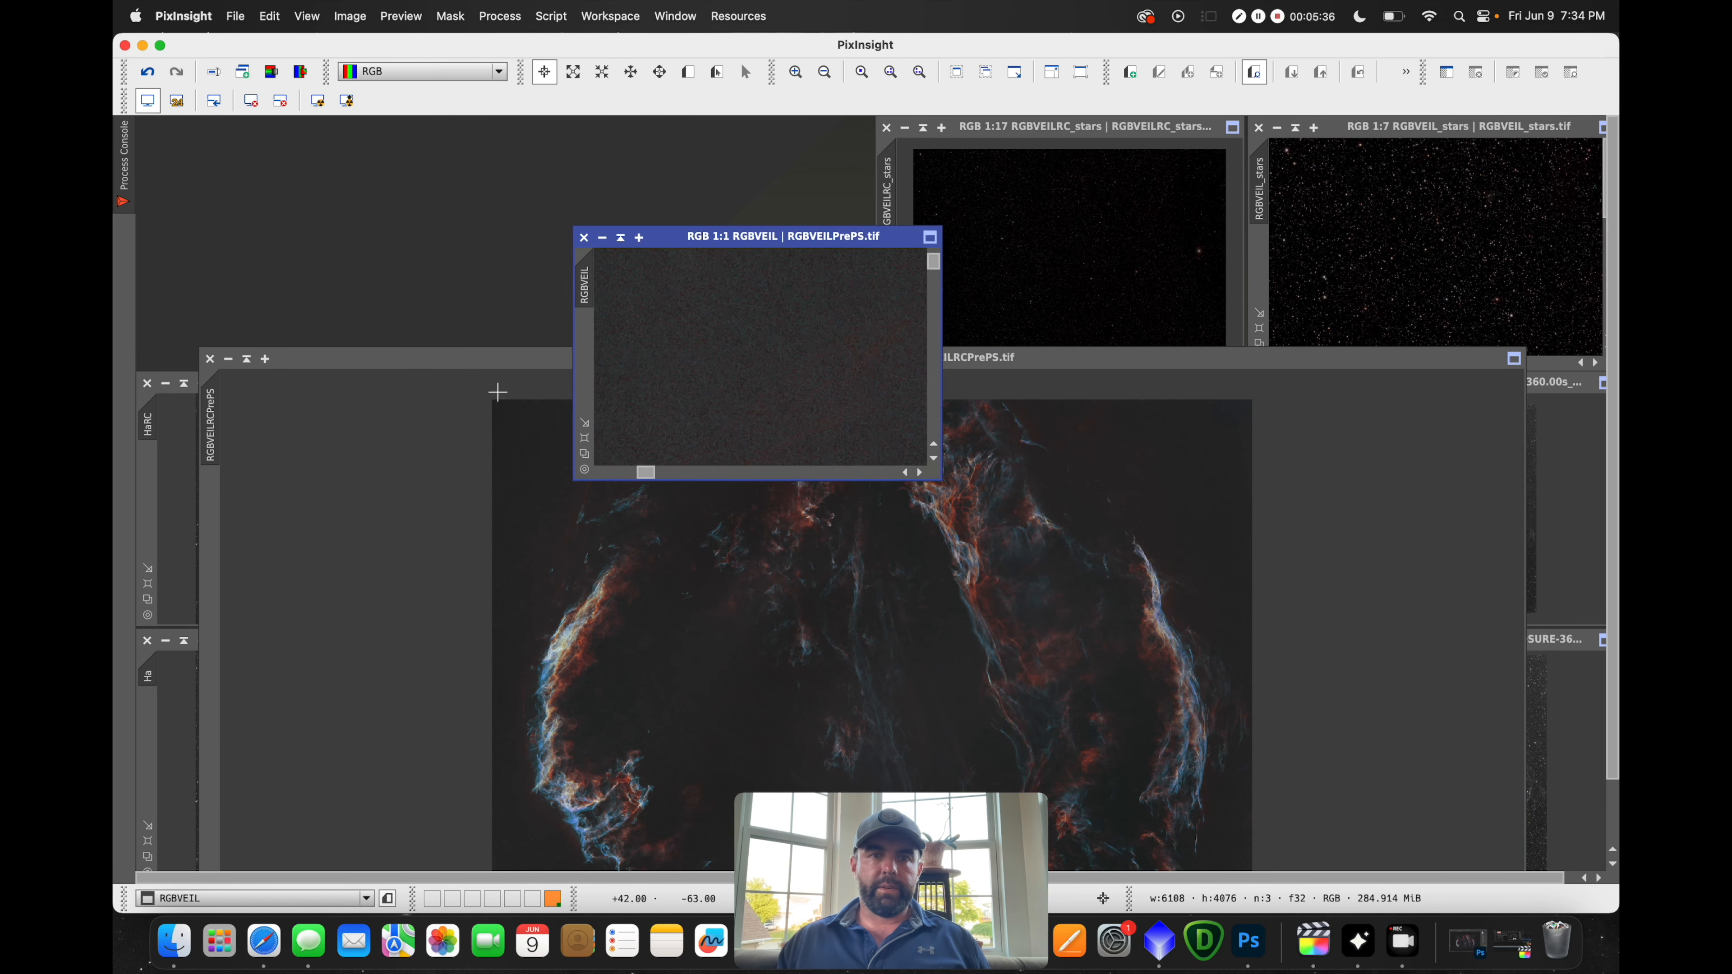
left_click(499, 406)
scroll(614, 434, "up", 3)
scroll(614, 433, "down", 1)
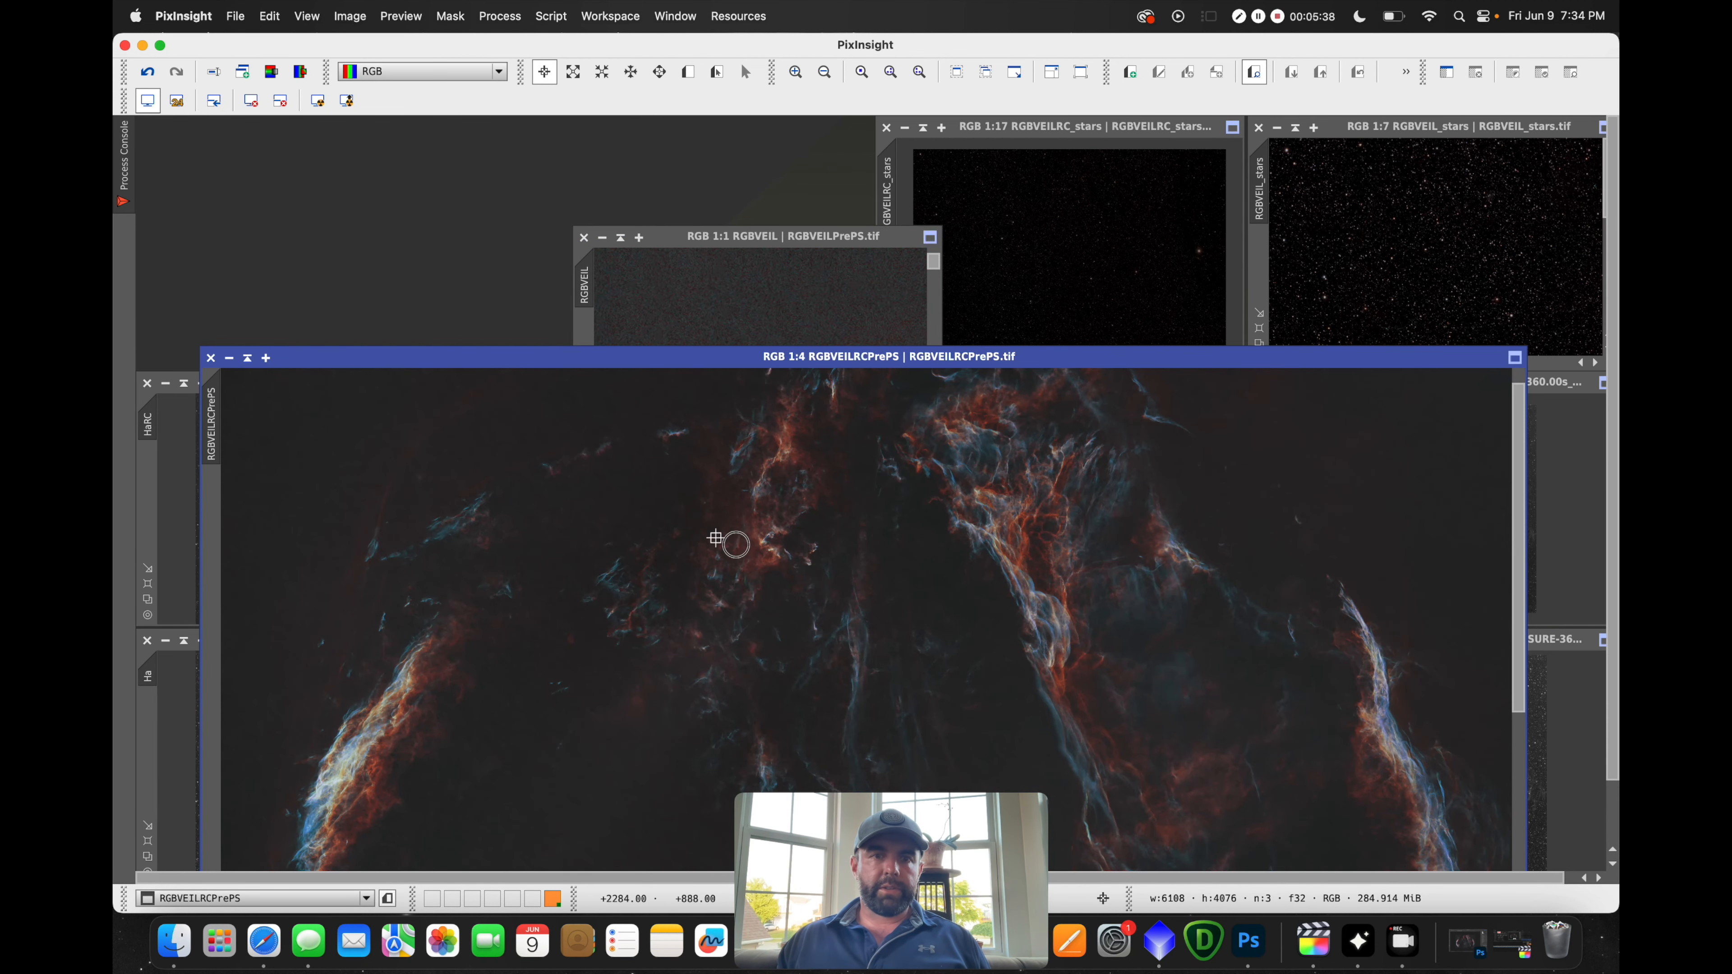
left_click(1248, 942)
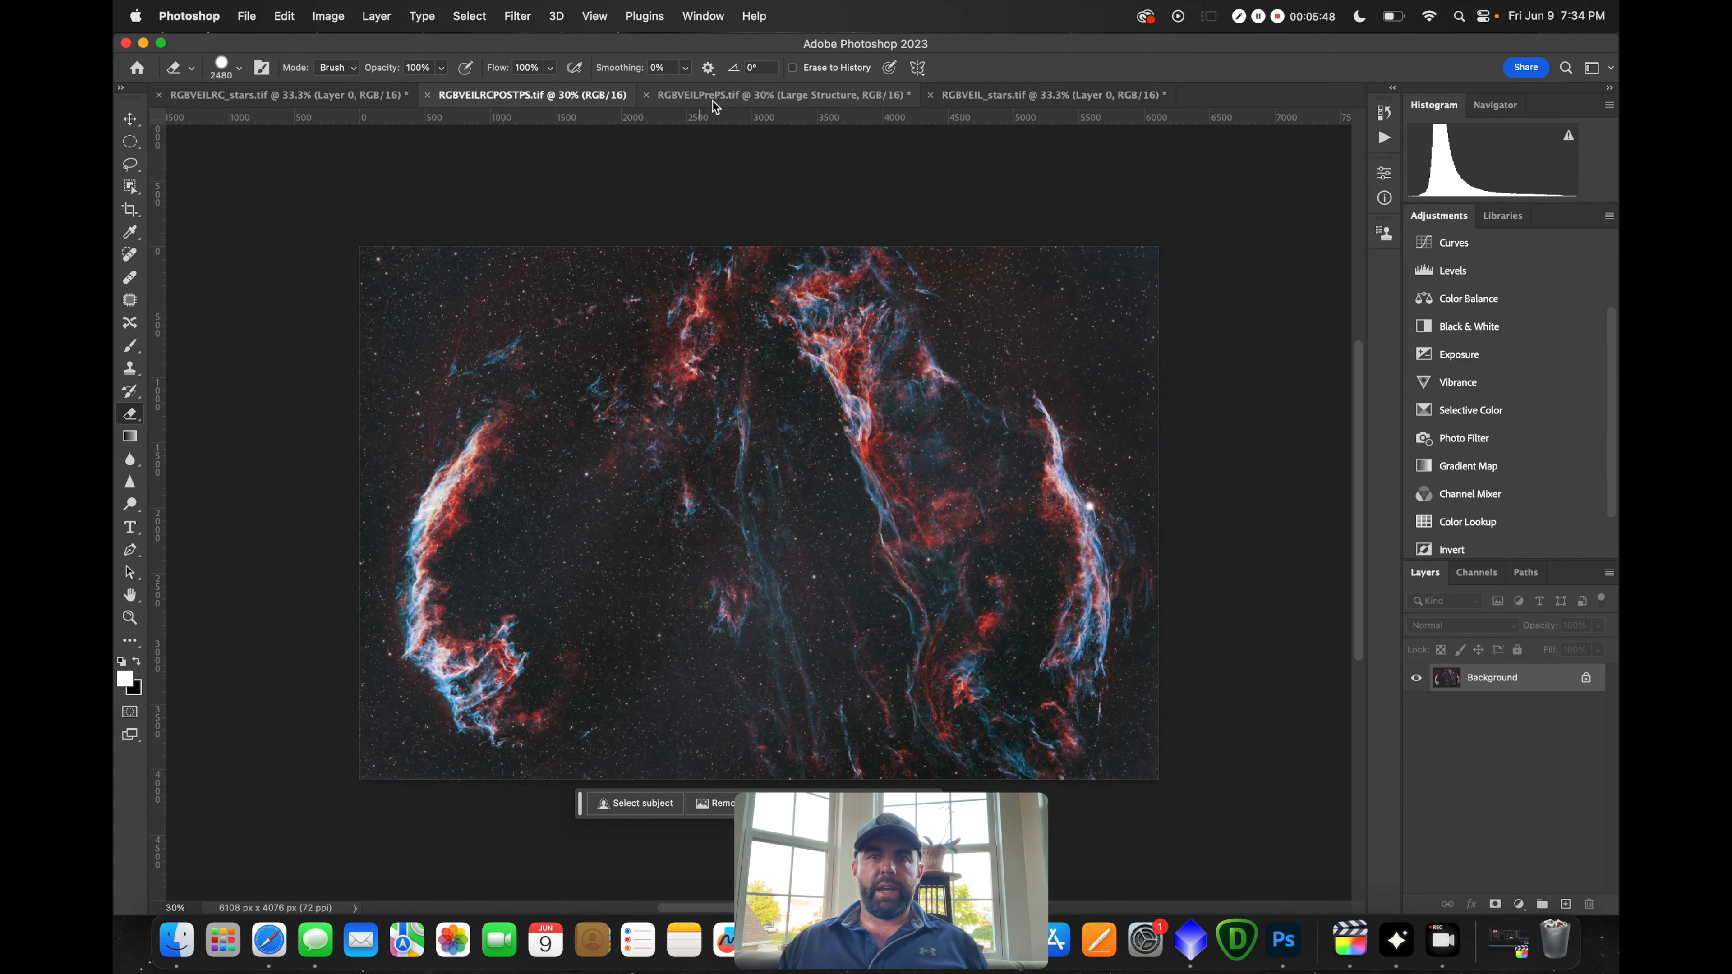
Test a Levels adjustment layer with black point 10, then delete it
left_click(1453, 270)
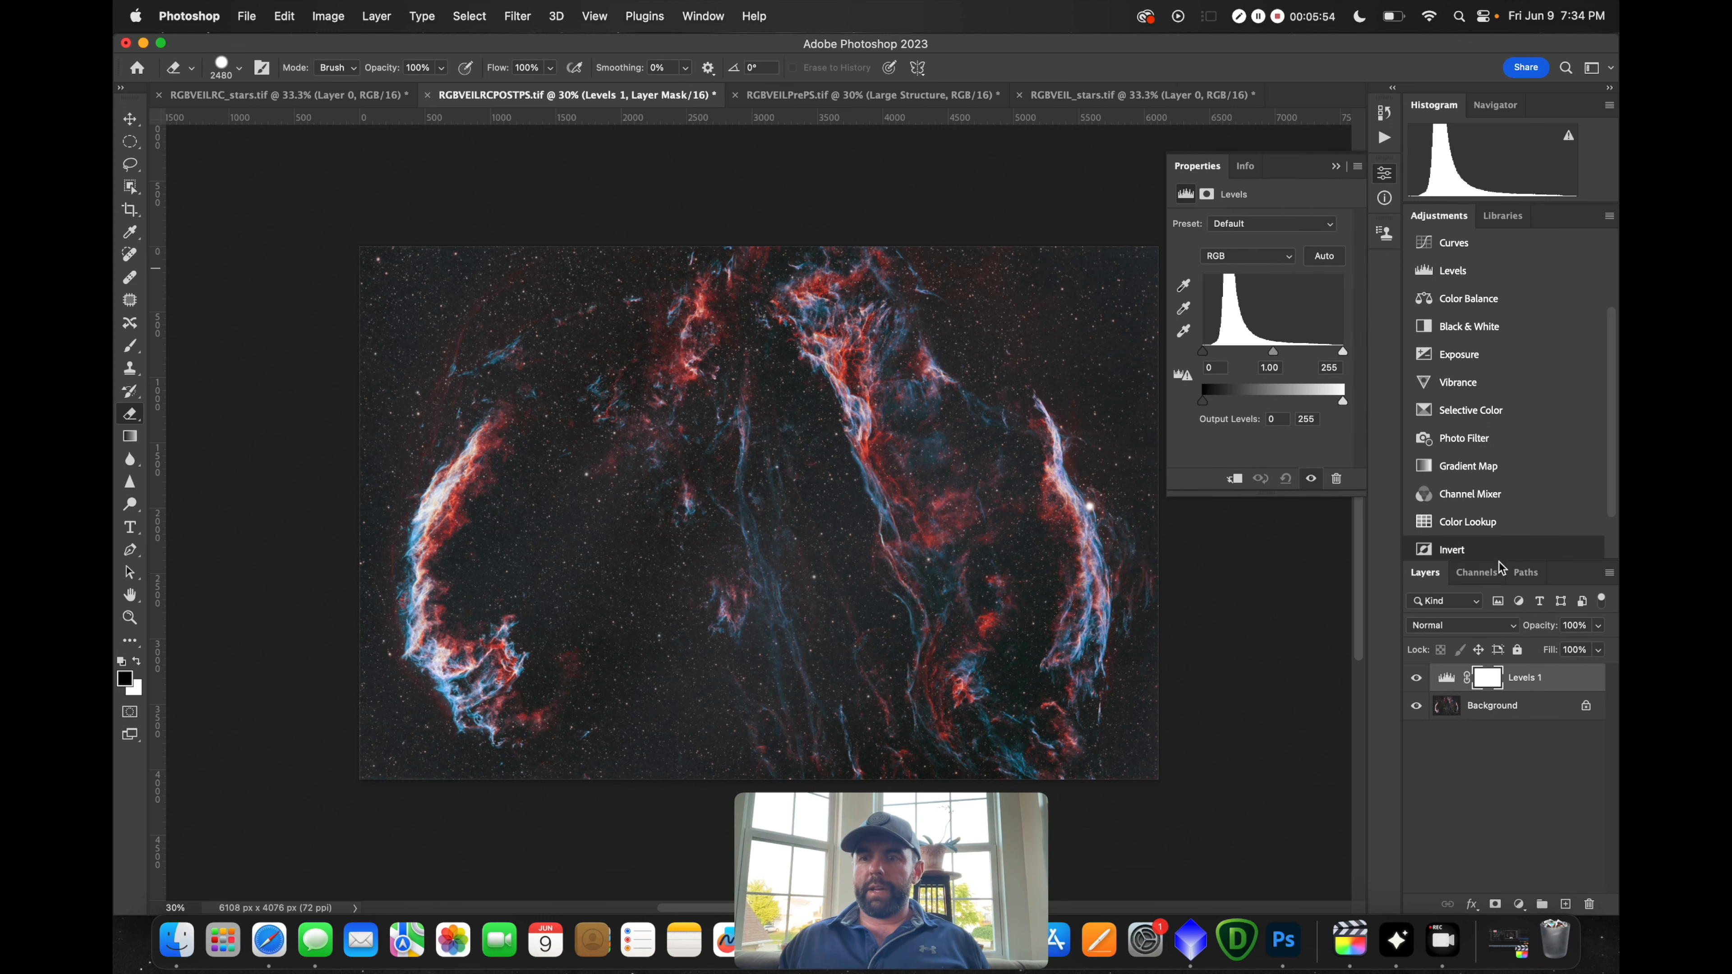
mouse_move(1203, 352)
left_mouse_down()
mouse_move(1275, 357)
mouse_move(1199, 358)
left_mouse_up()
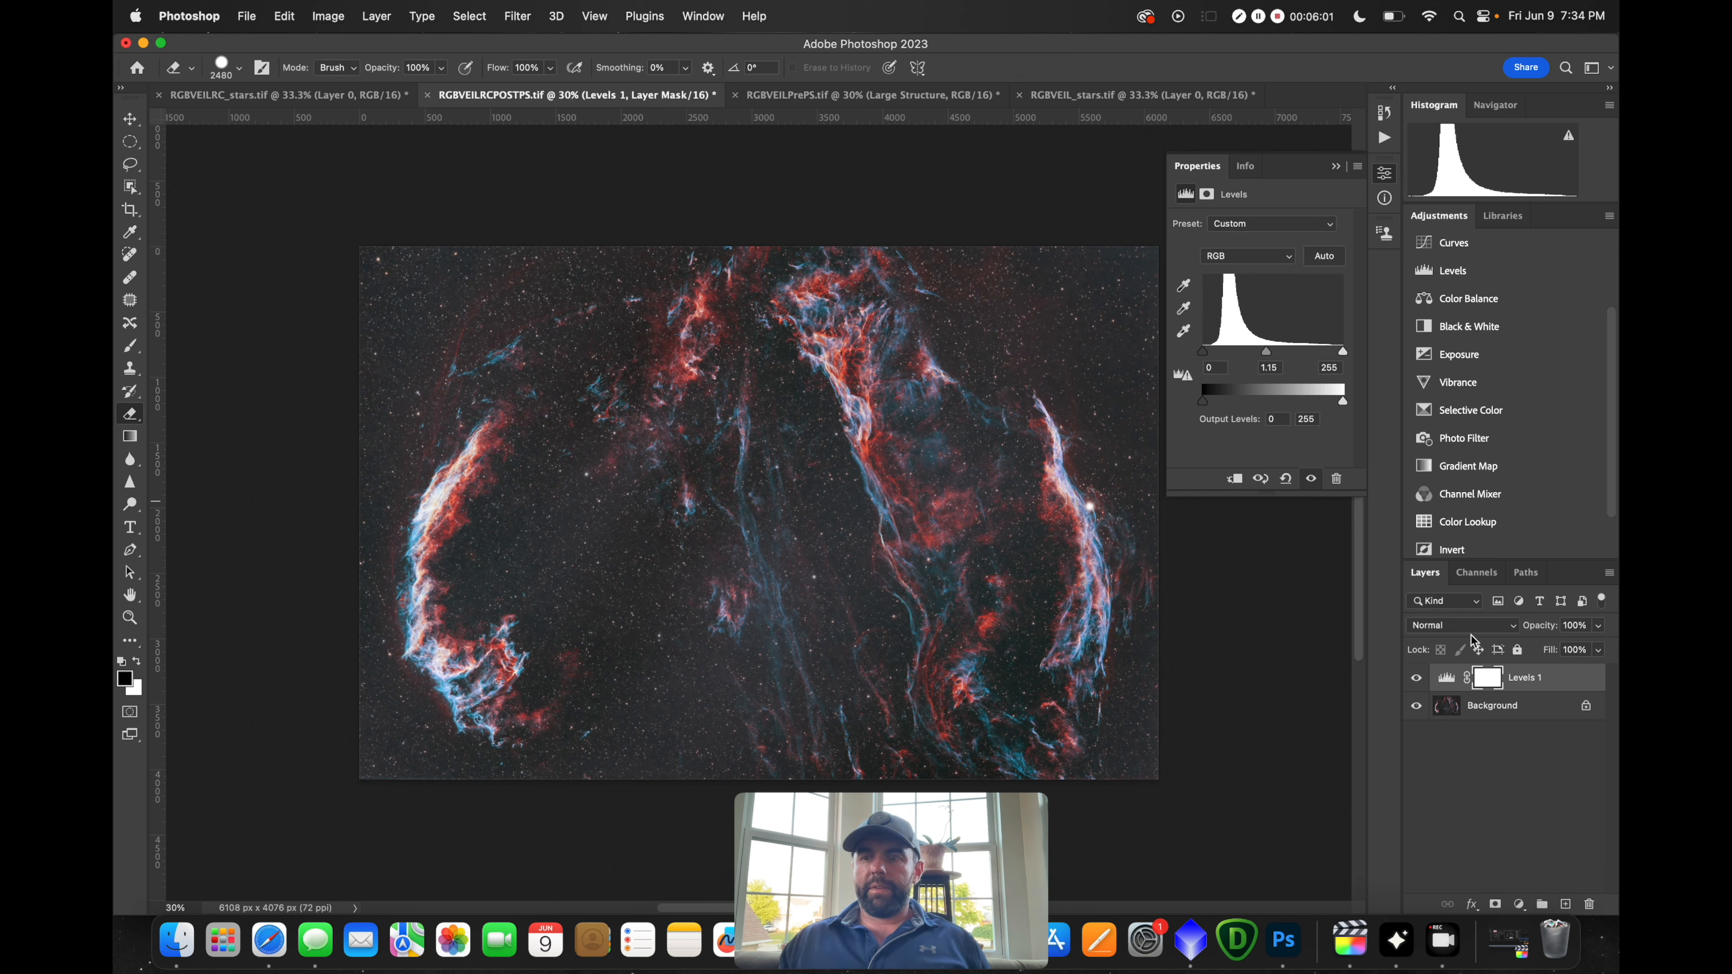
left_click_drag(1517, 677, 1589, 904)
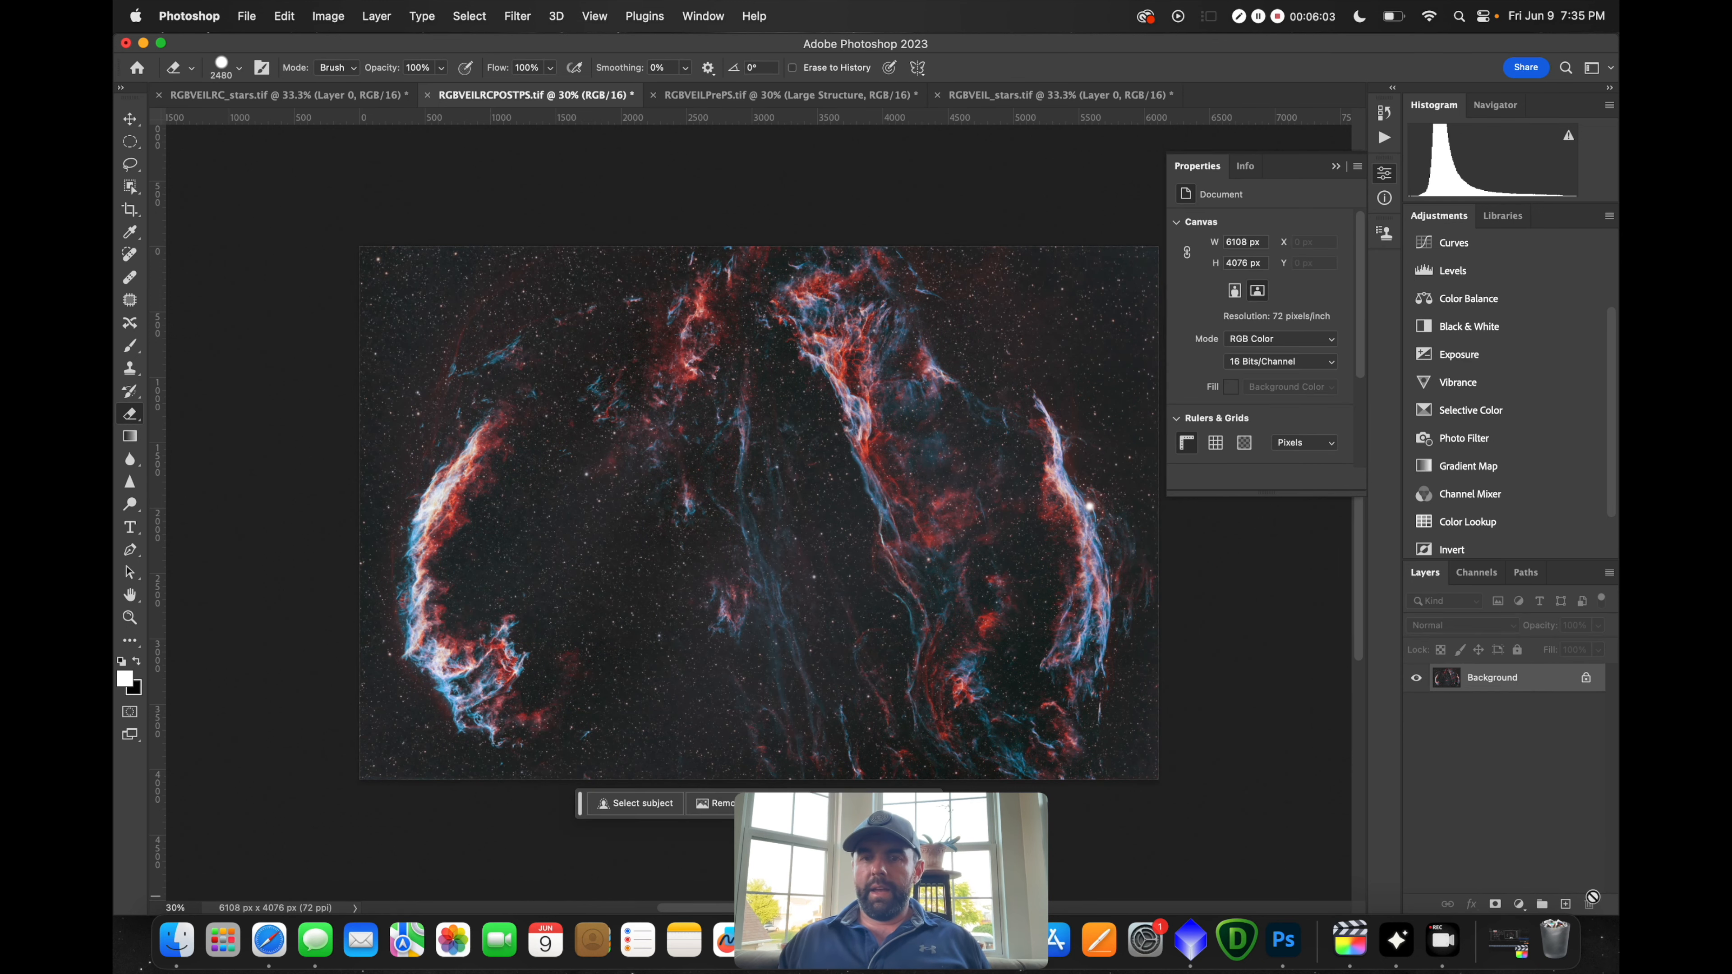
In the Camera Raw Filter, warm the white balance slightly and set exposure -0.05, contrast +4
left_click(535, 21)
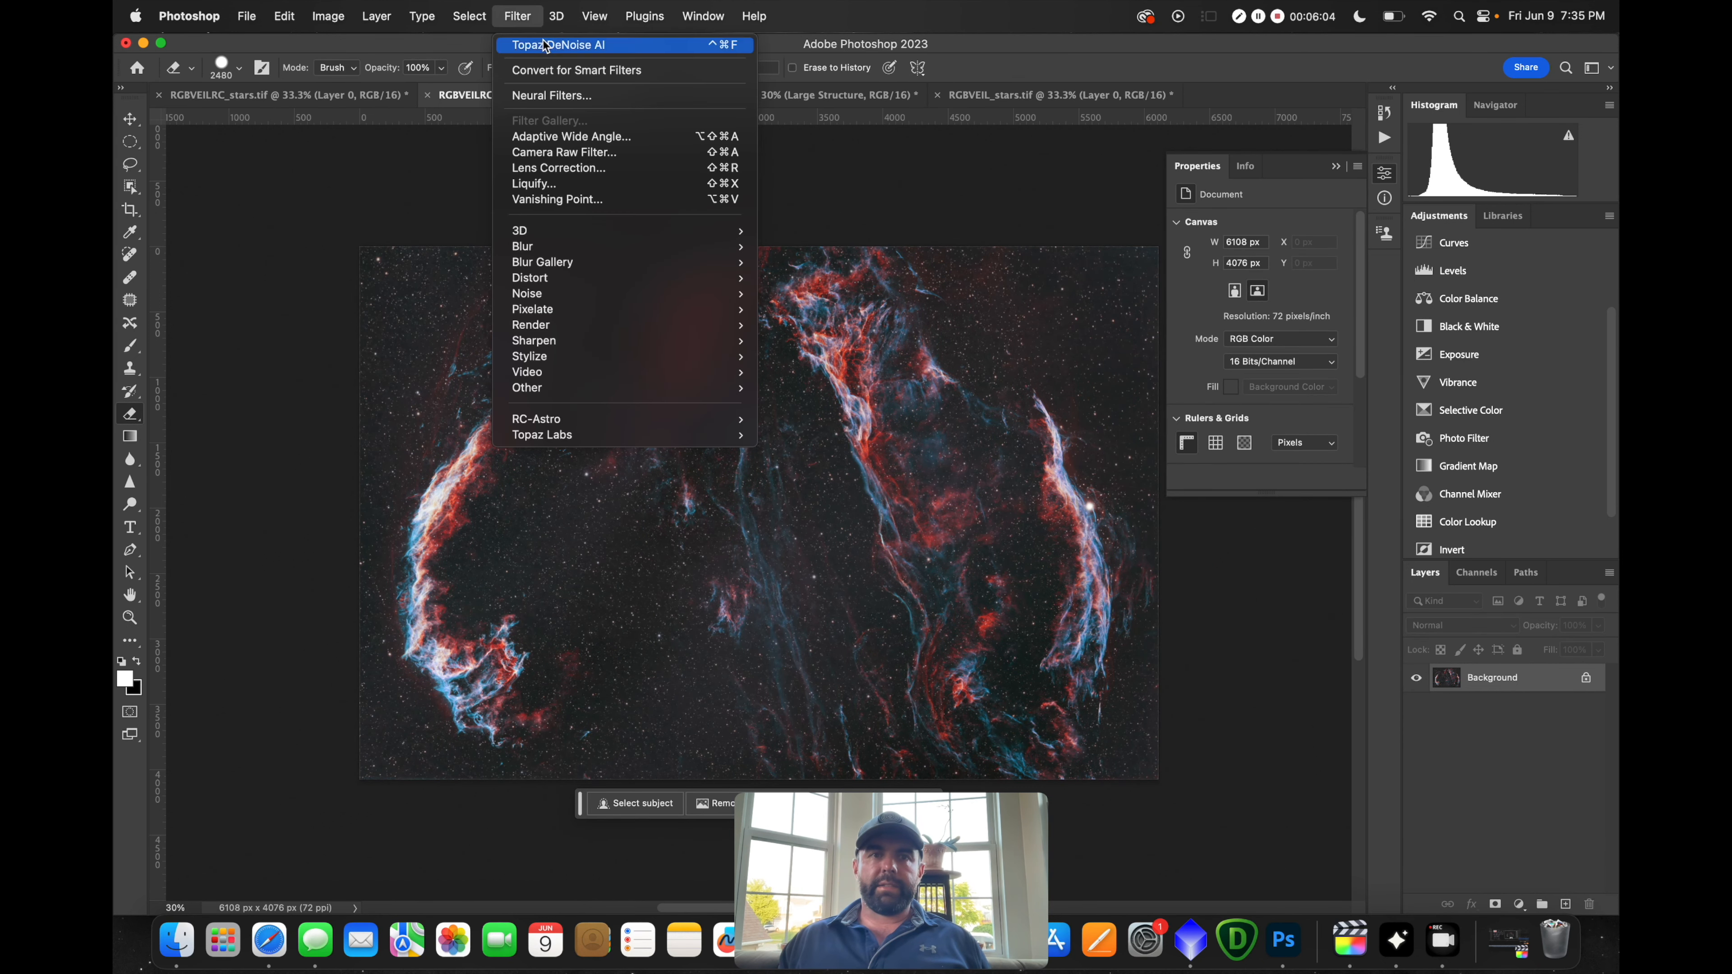
left_click(559, 152)
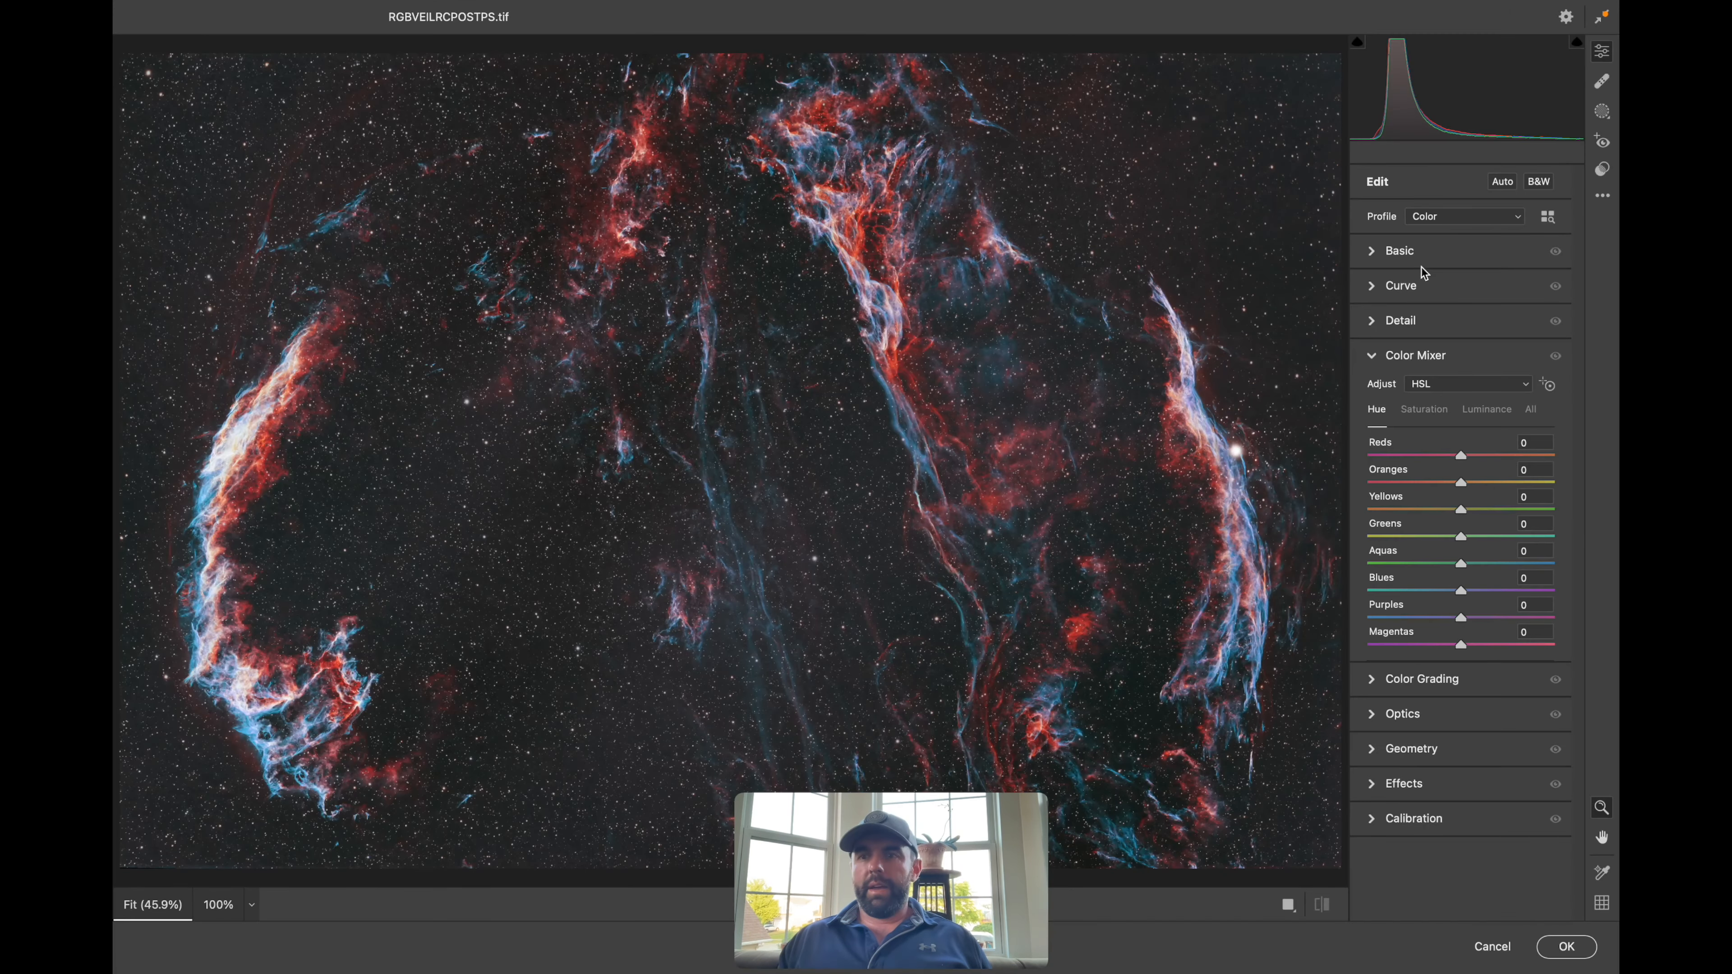
left_click(1375, 253)
left_click_drag(1463, 325, 1462, 355)
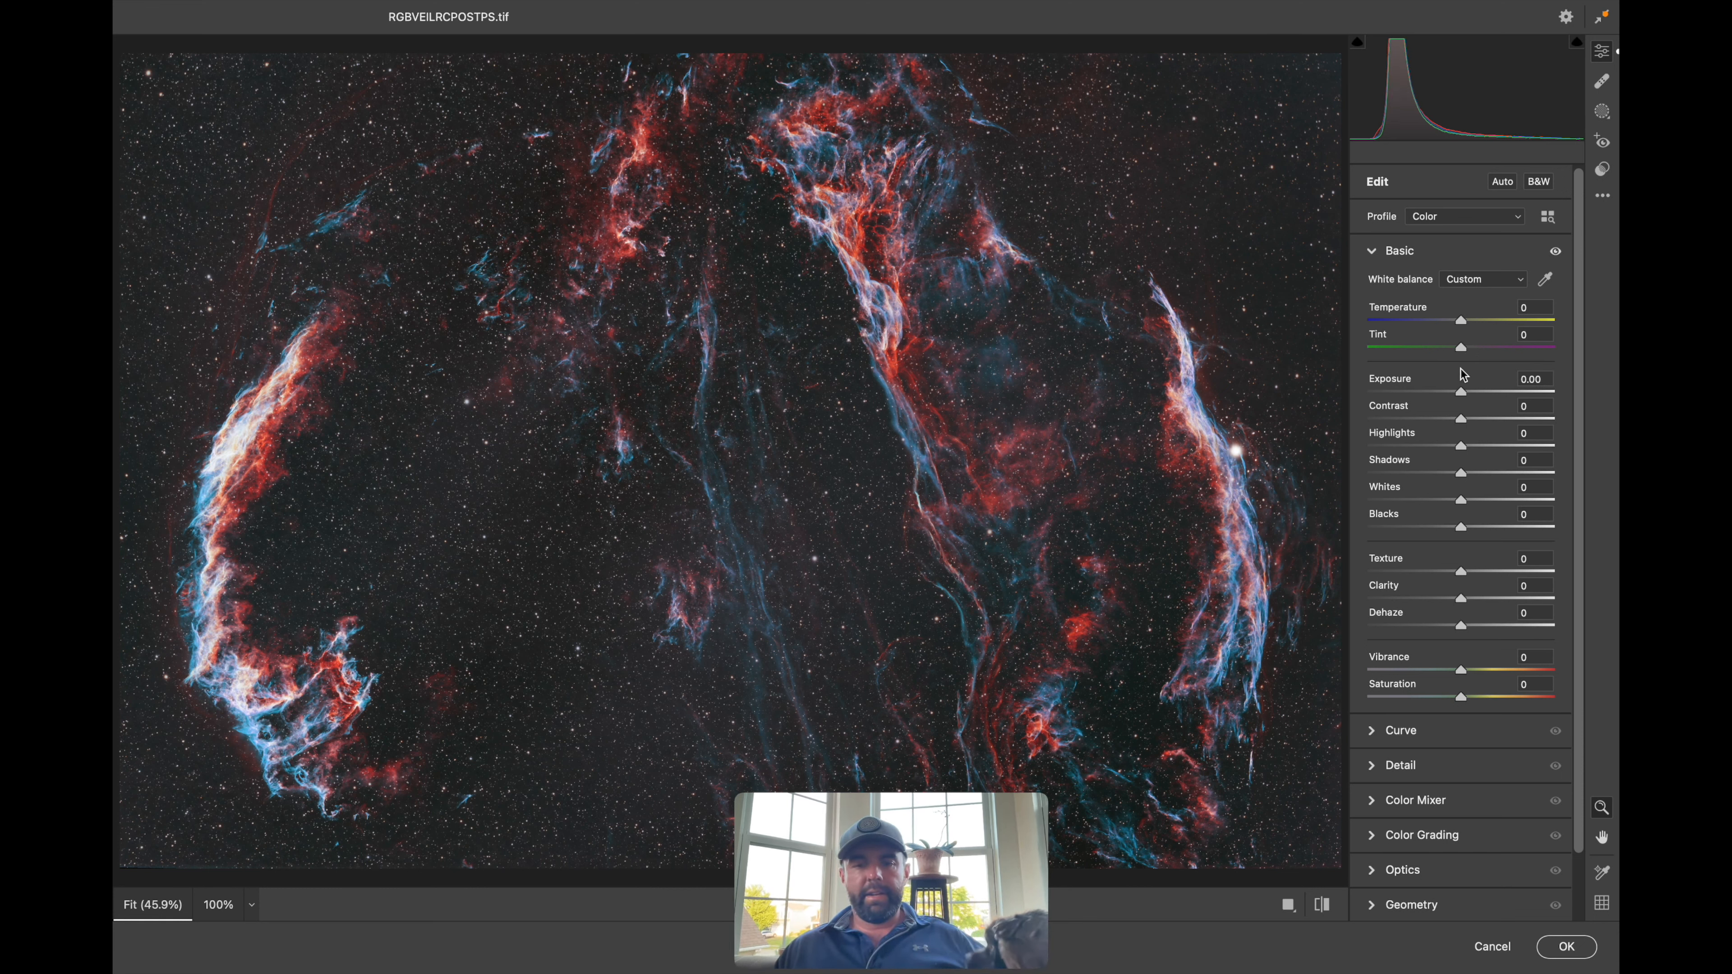
left_click_drag(1462, 393, 1464, 423)
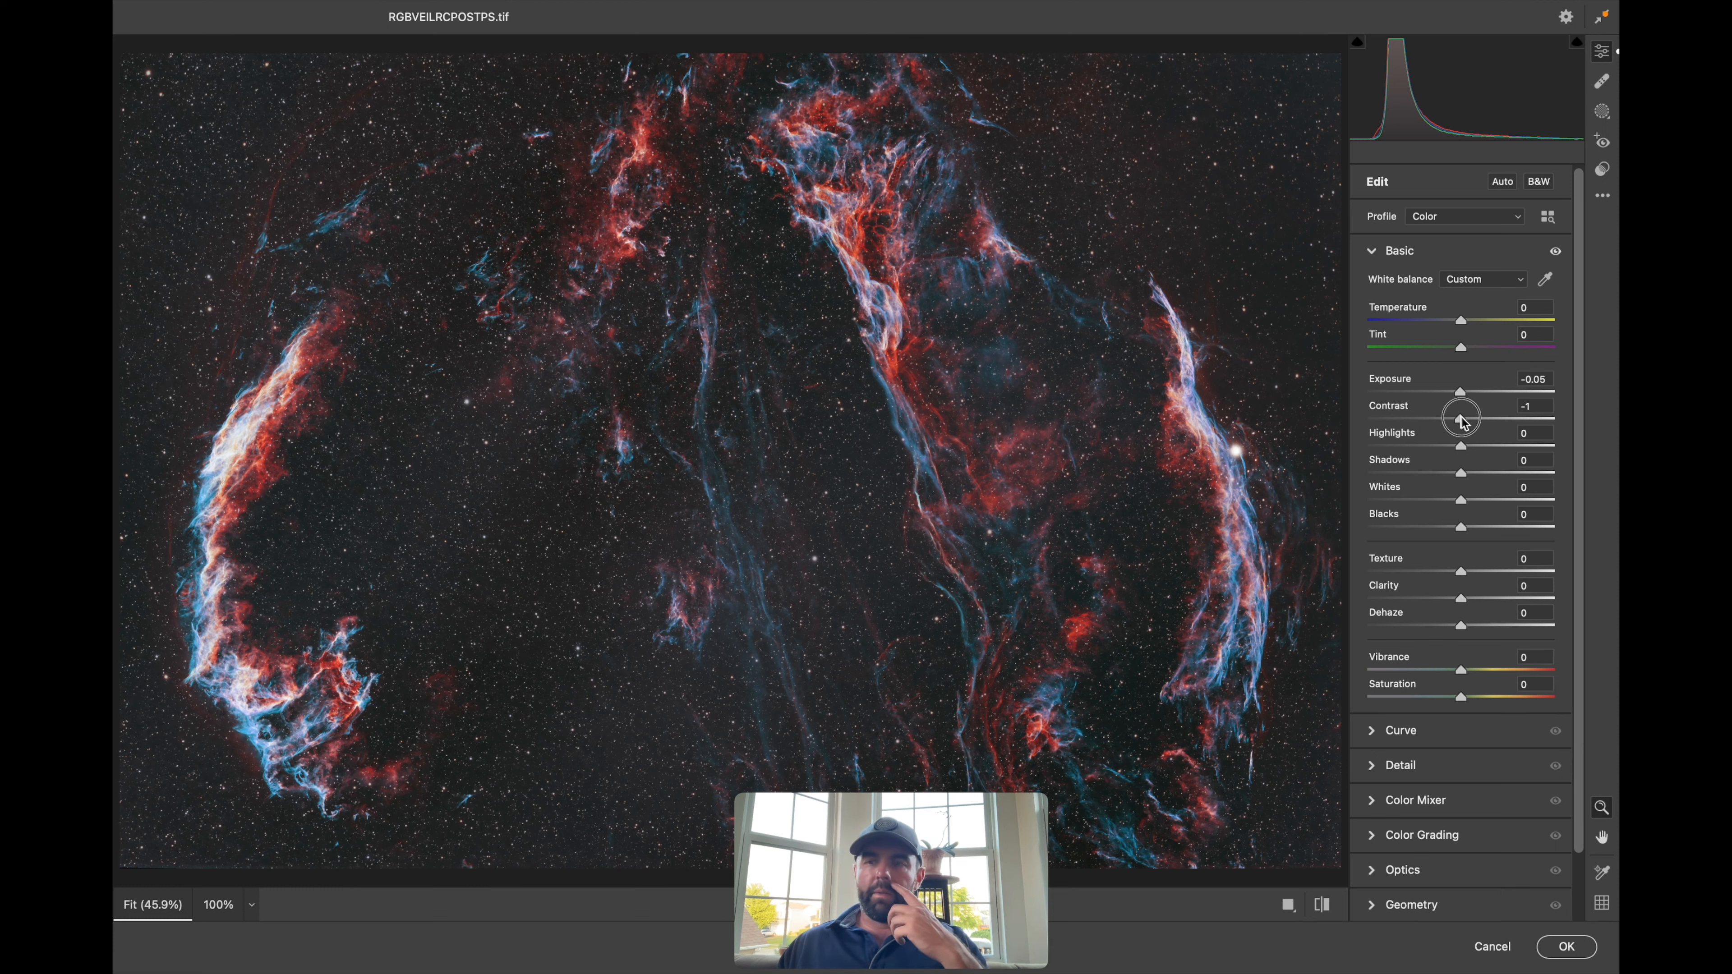
left_click_drag(1468, 427, 1471, 426)
Set whites to +4 and blacks to -12, and add a touch of vibrance
left_click_drag(1467, 501, 1478, 505)
left_click_drag(1460, 528, 1452, 531)
left_click(1465, 501)
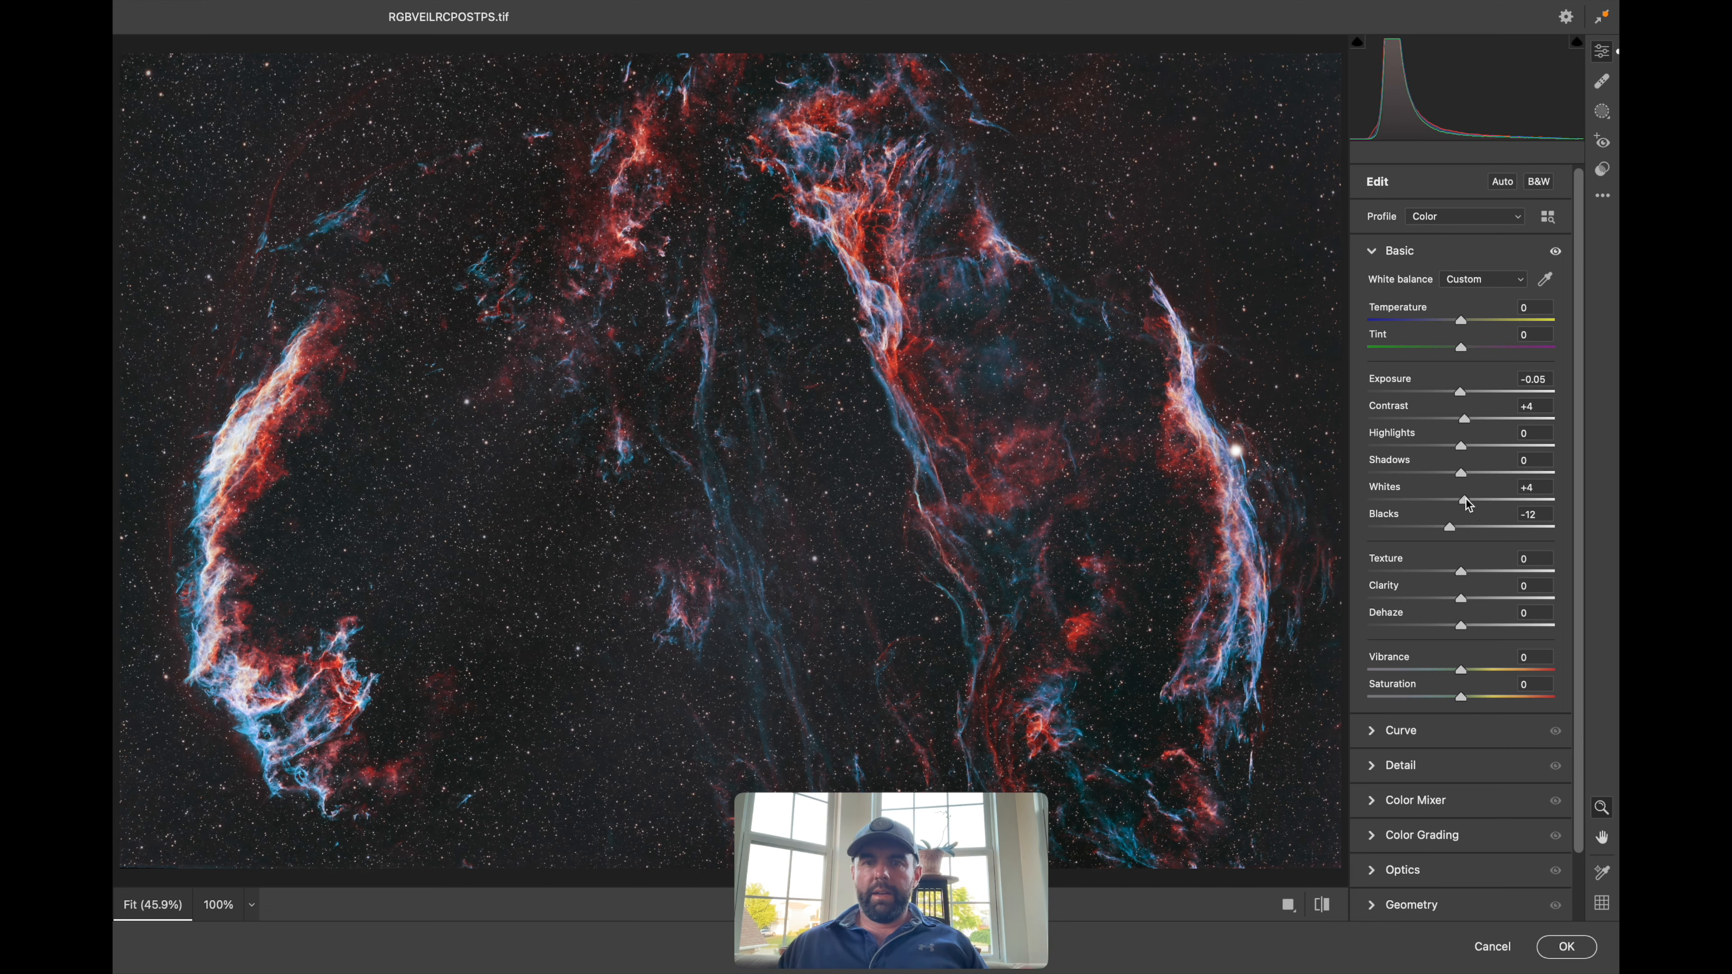
left_click_drag(1461, 671, 1462, 673)
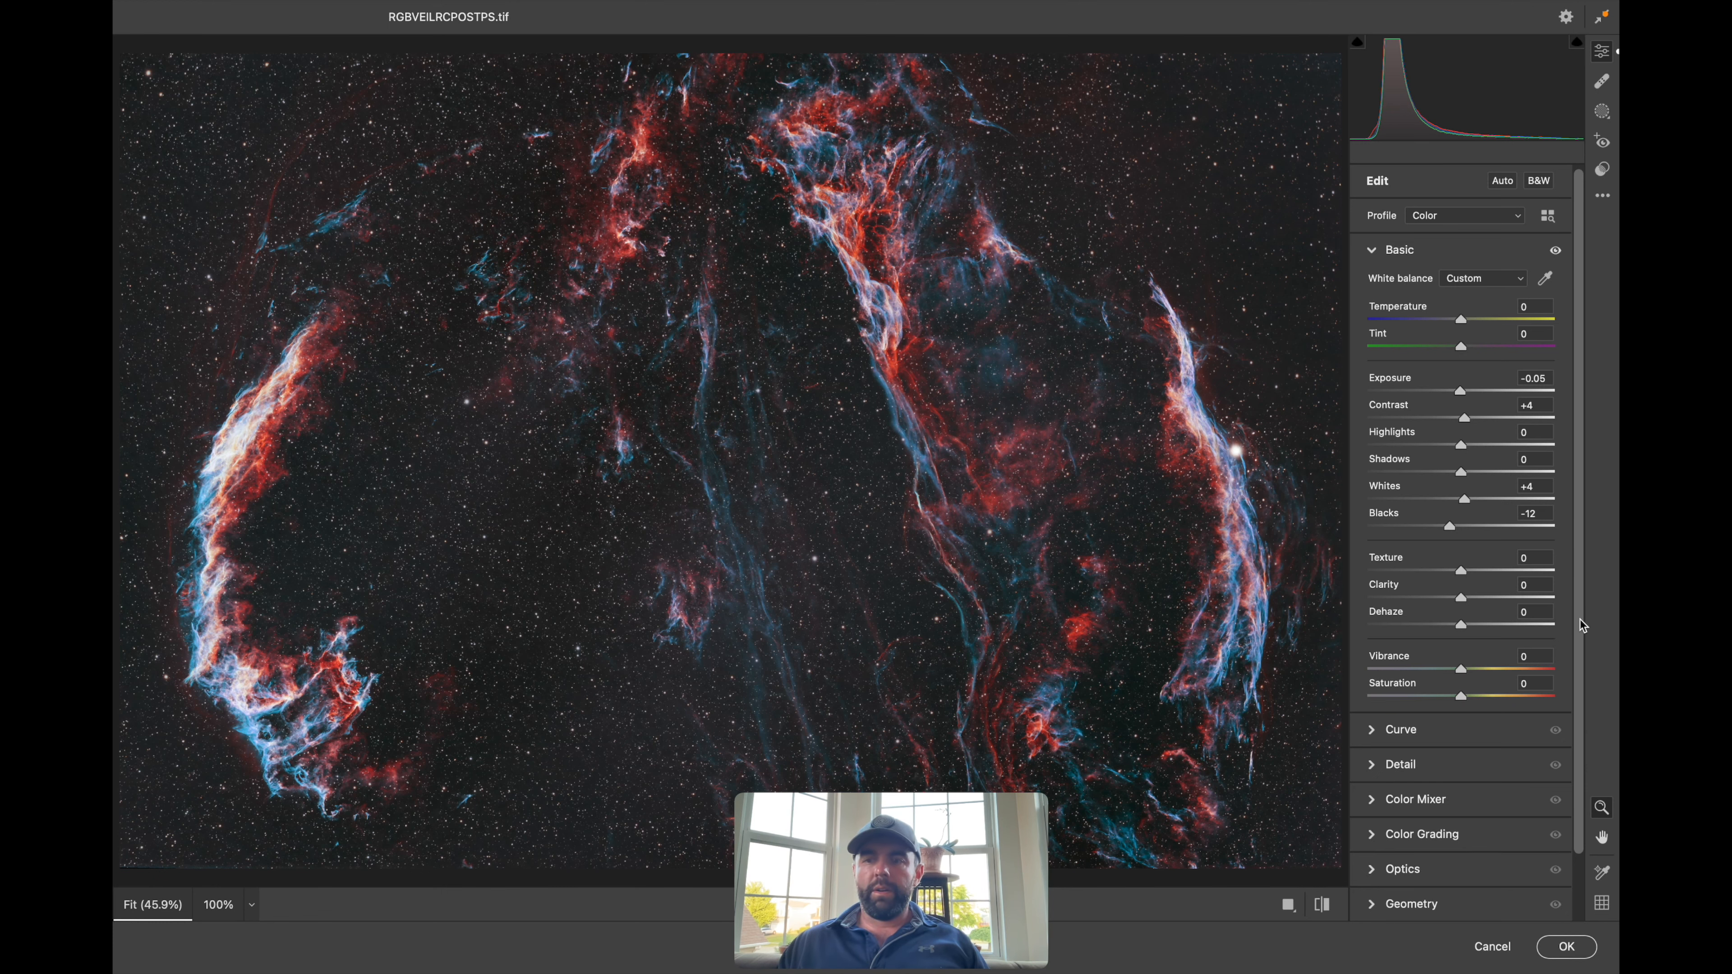
left_click_drag(1581, 630, 1572, 685)
left_click(1372, 732)
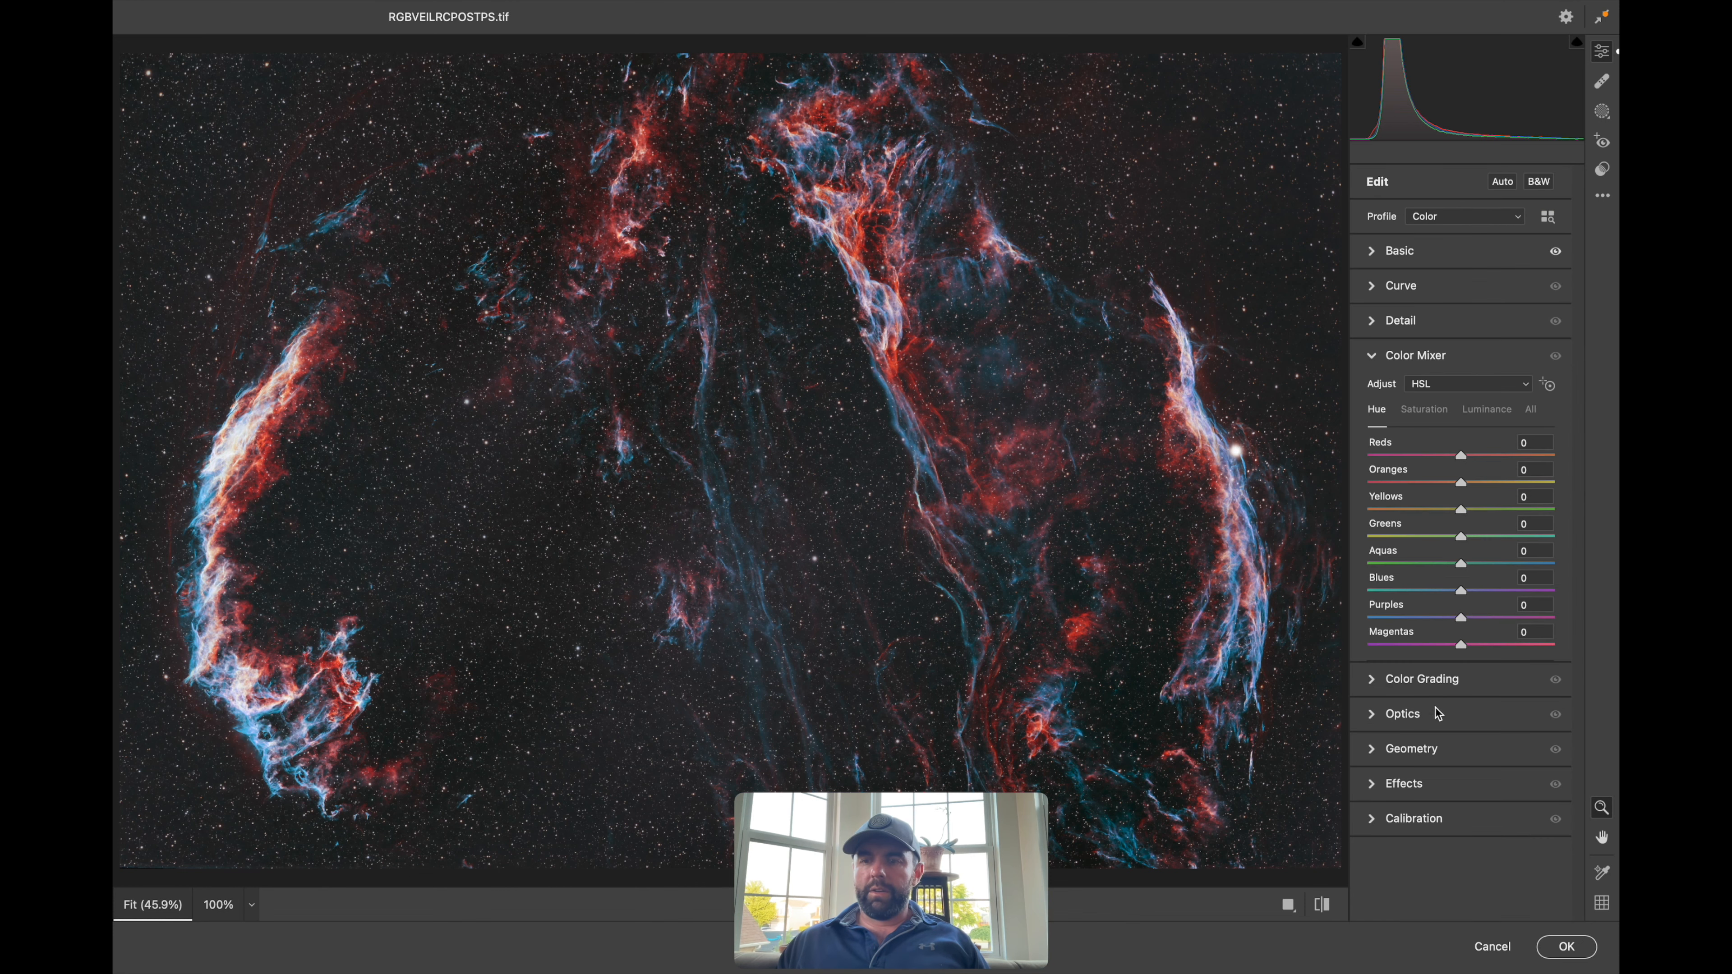
Shift the Reds hue slightly and adjust the Oranges hue in the Color Mixer
mouse_move(1459, 463)
left_mouse_down()
mouse_move(1353, 464)
mouse_move(1493, 469)
mouse_move(1353, 457)
mouse_move(1463, 467)
left_mouse_up()
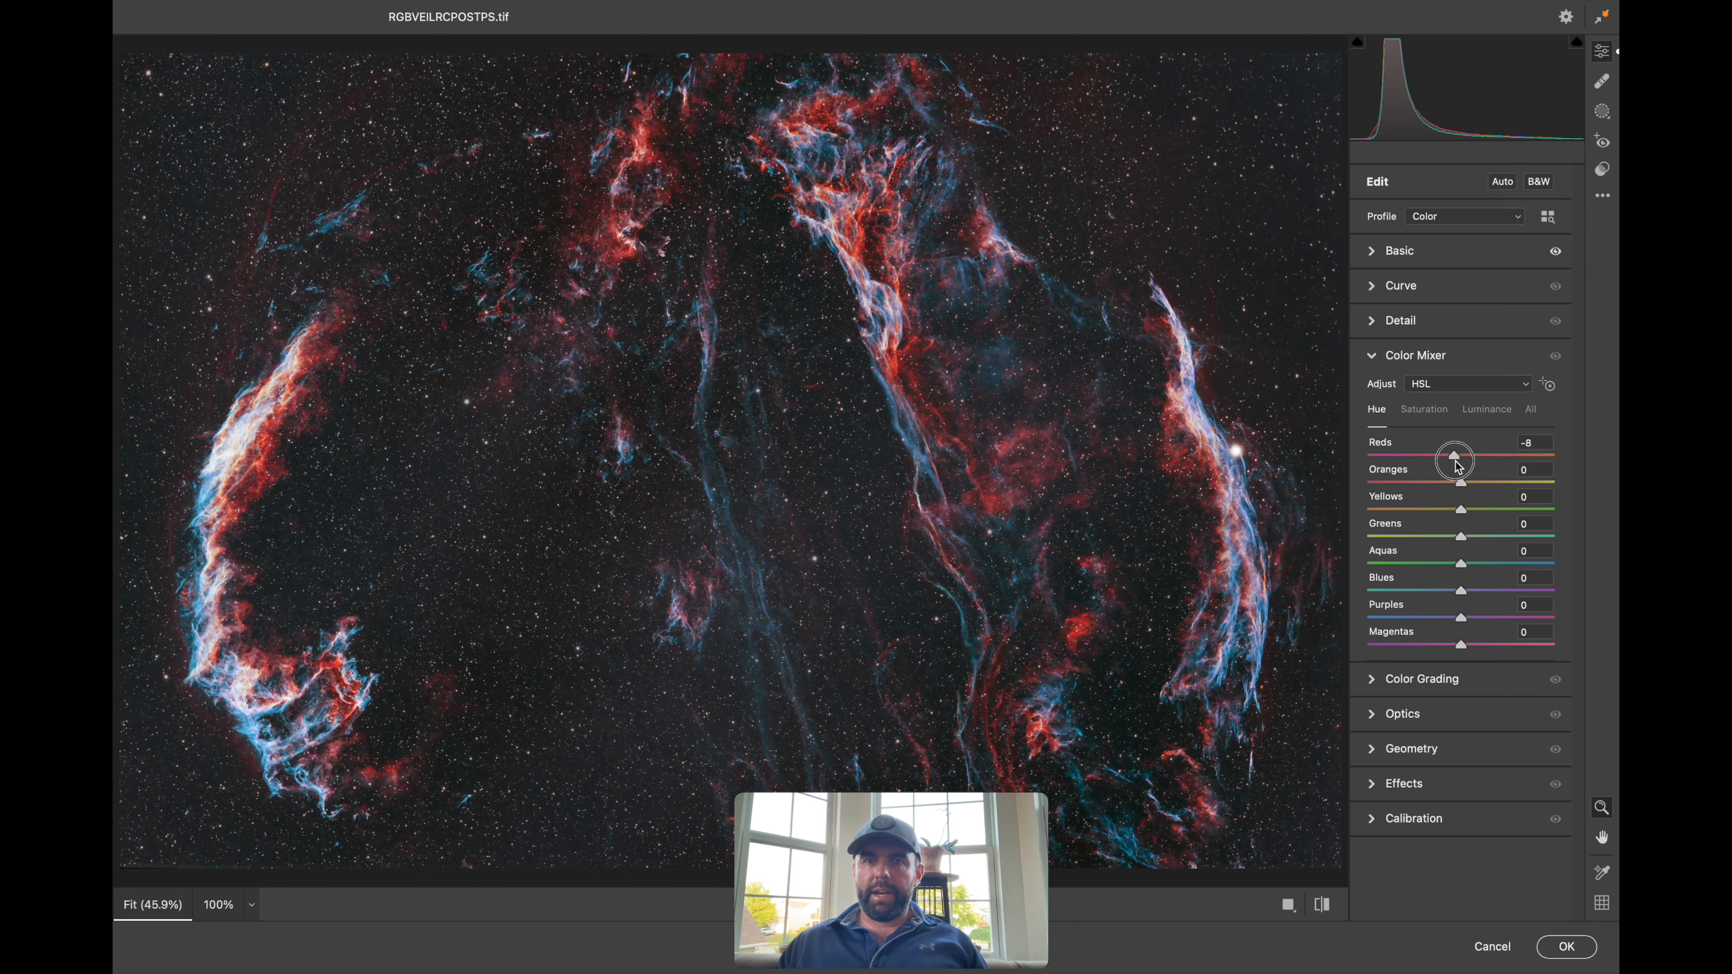
left_click_drag(1462, 467, 1461, 466)
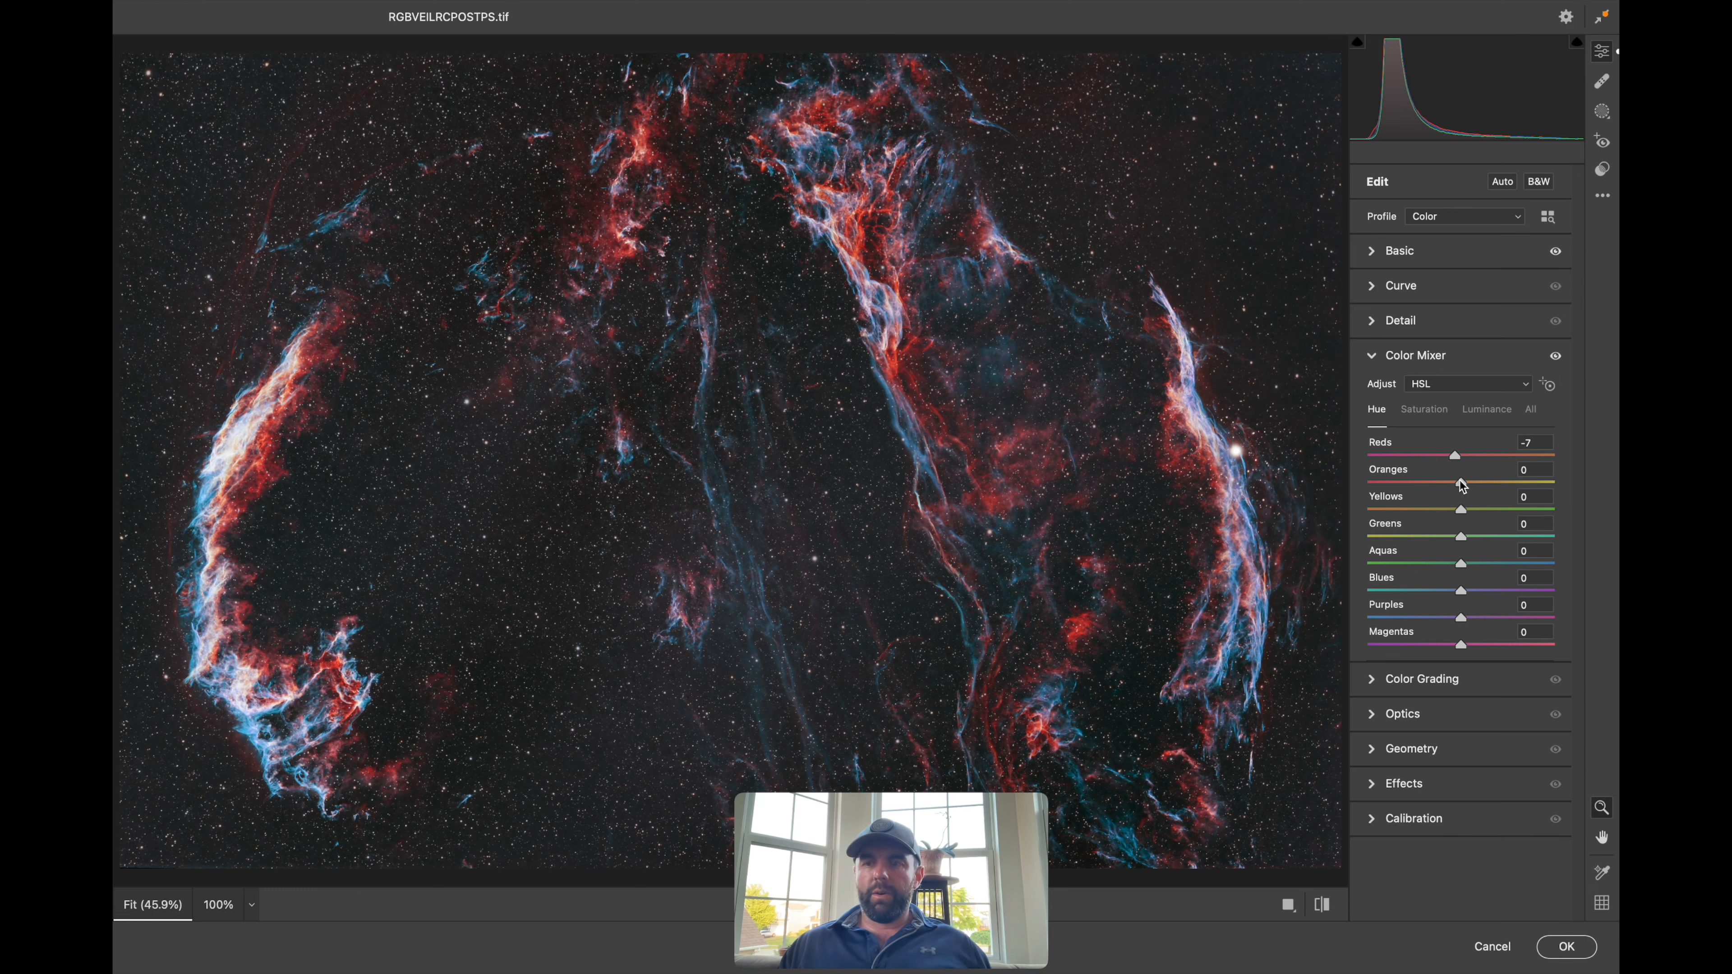
left_click_drag(1476, 484, 1481, 484)
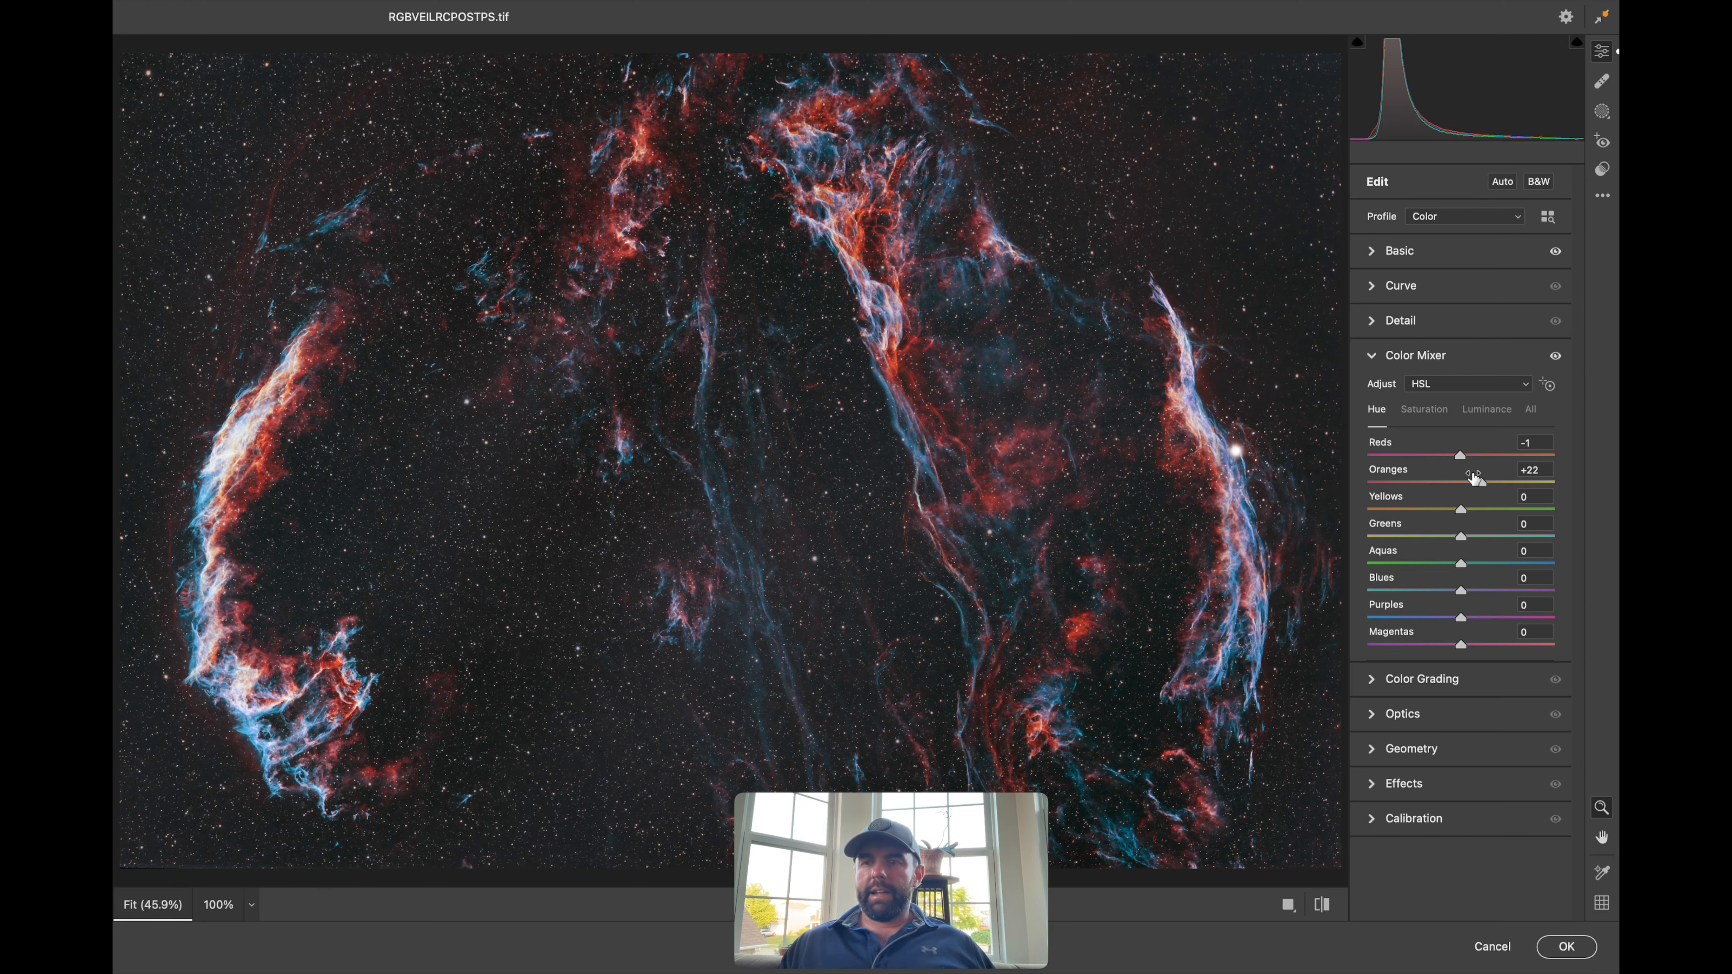
left_click_drag(1477, 486, 1469, 486)
Set Aquas and Blues saturation to +3, undo the red luminance test, and apply the edits
left_click(1437, 411)
mouse_move(1469, 464)
left_mouse_down()
mouse_move(1585, 456)
mouse_move(1376, 495)
mouse_move(1467, 498)
left_mouse_up()
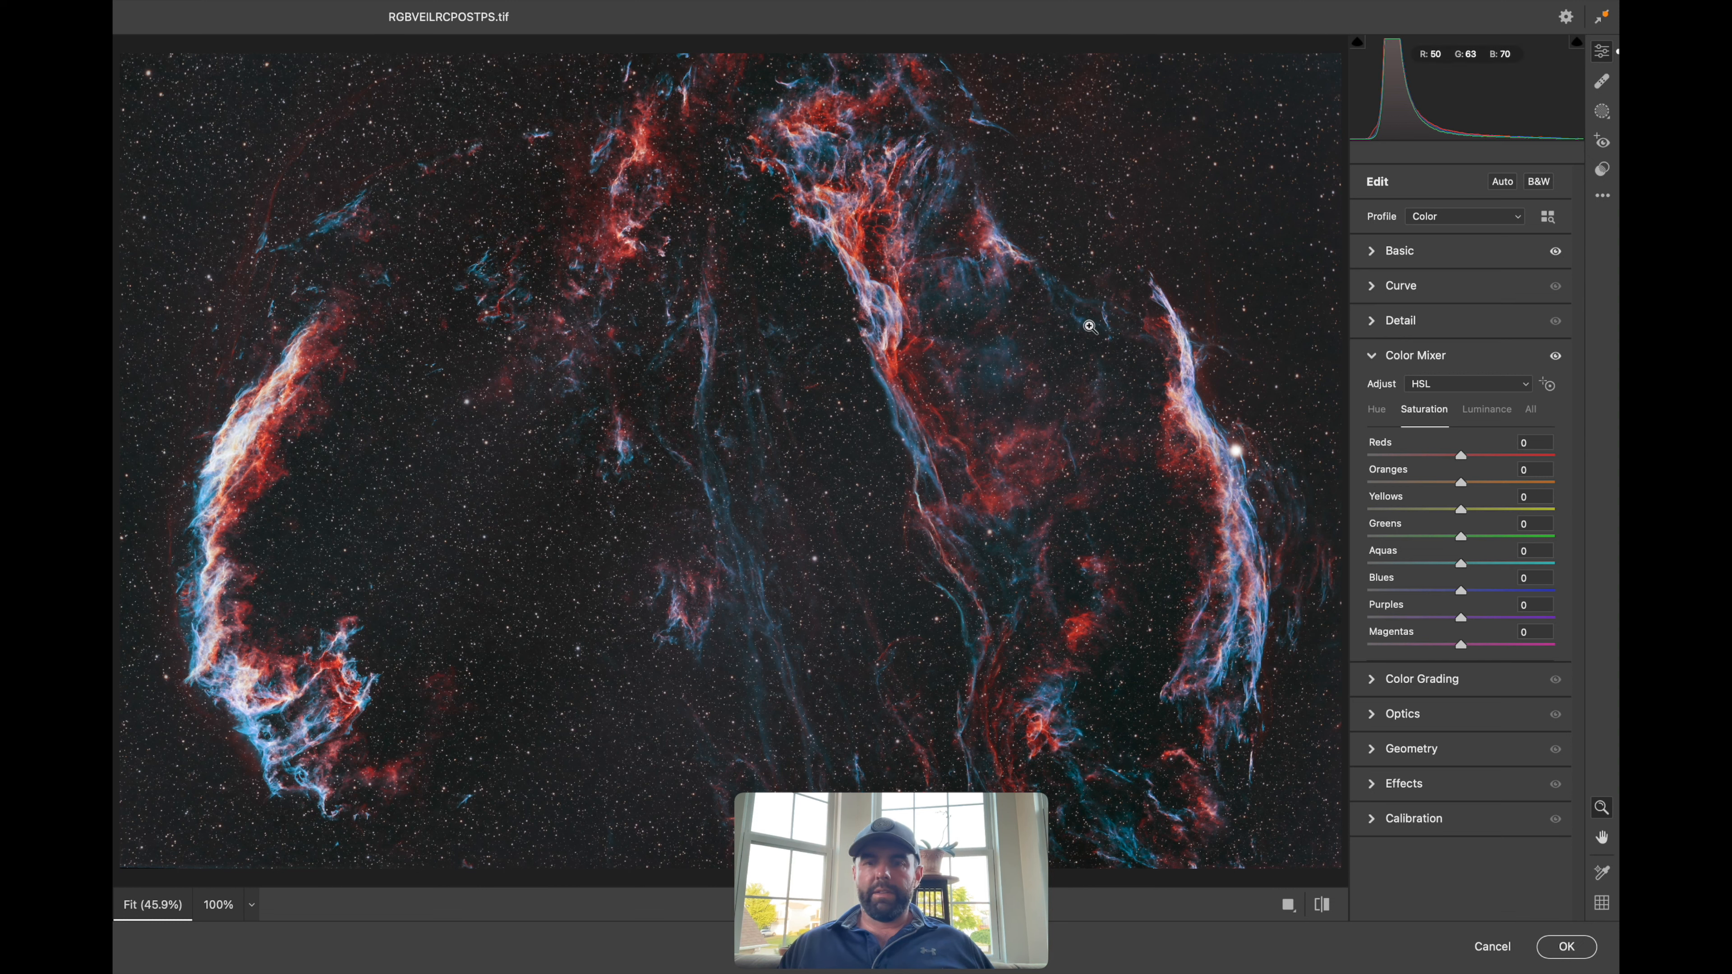
left_click(1486, 409)
left_click_drag(1533, 443, 1513, 447)
key("super+z")
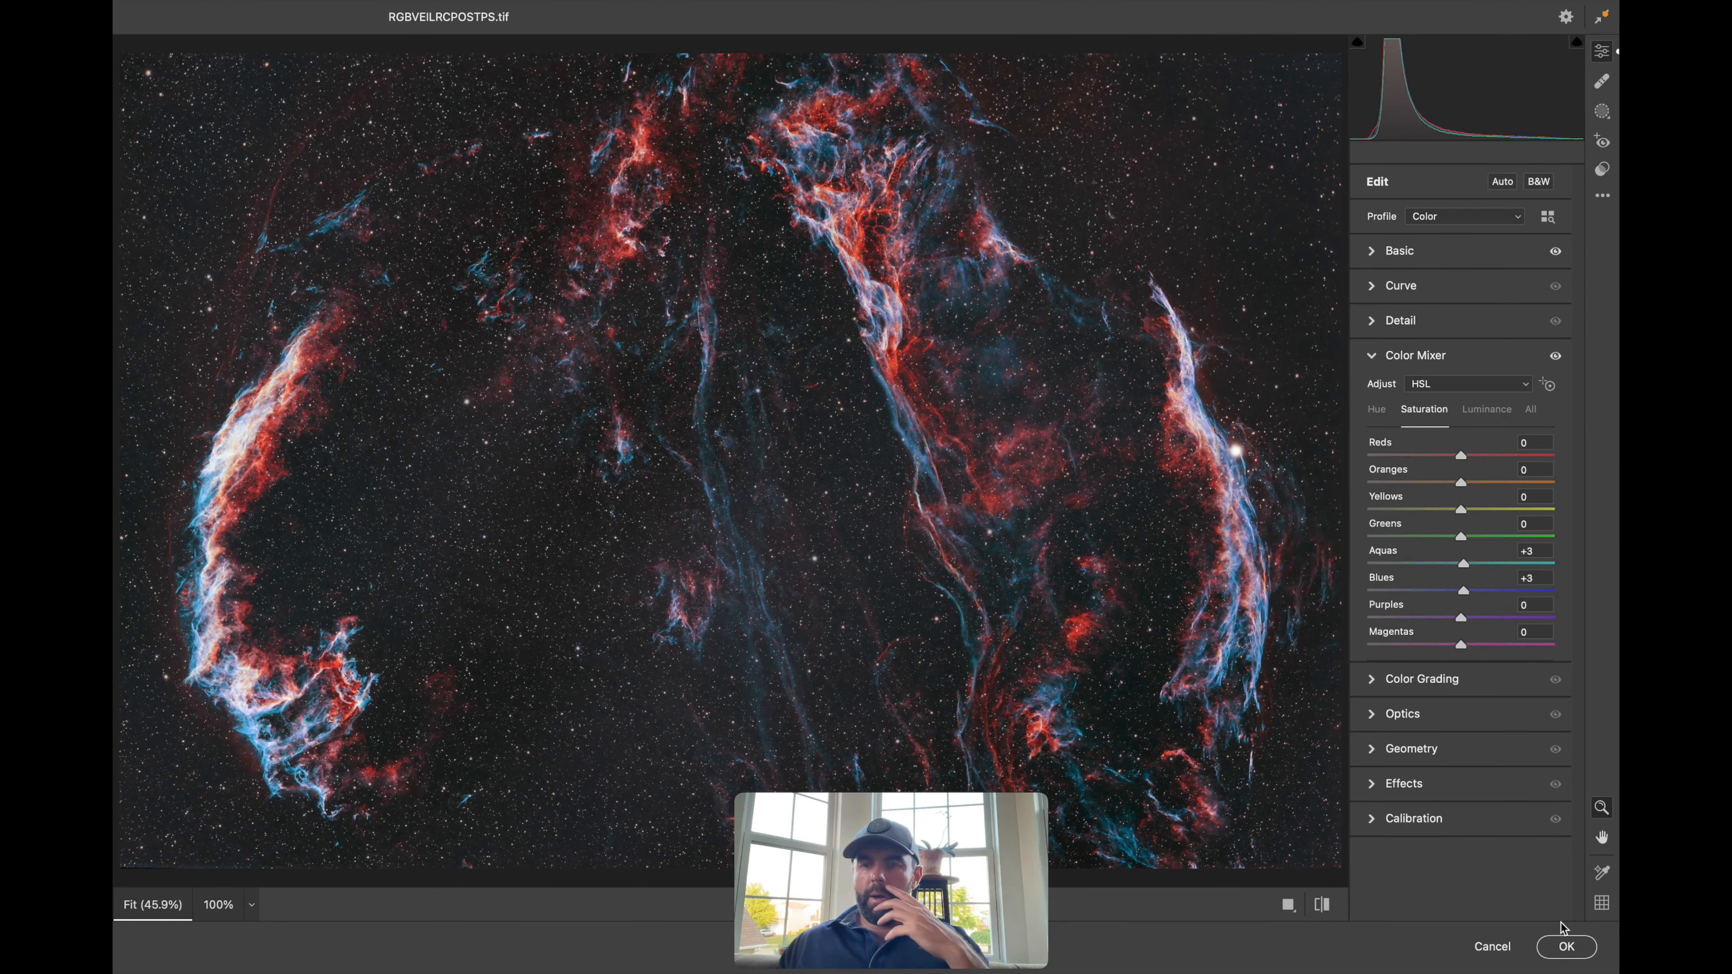
left_click(1567, 948)
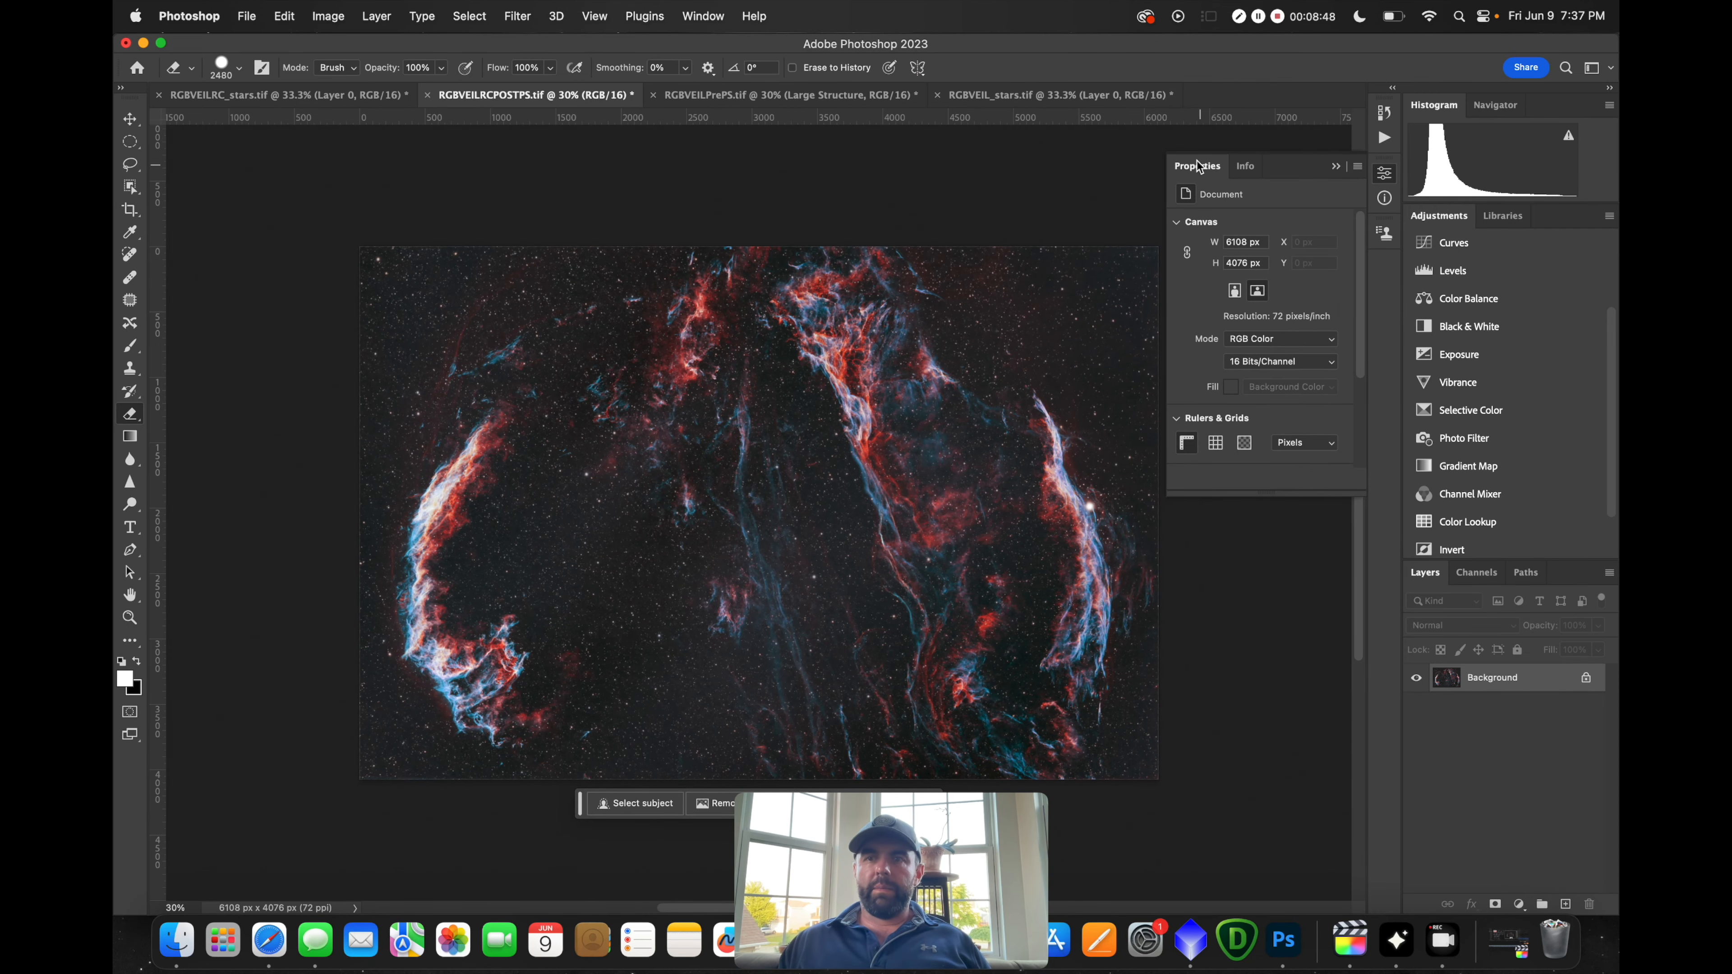
Copy the stars layer into RGBVEILPrePS, try it in Screen blend mode, then delete it
left_click(1007, 96)
left_click_drag(1499, 675, 598, 413)
left_click(1461, 625)
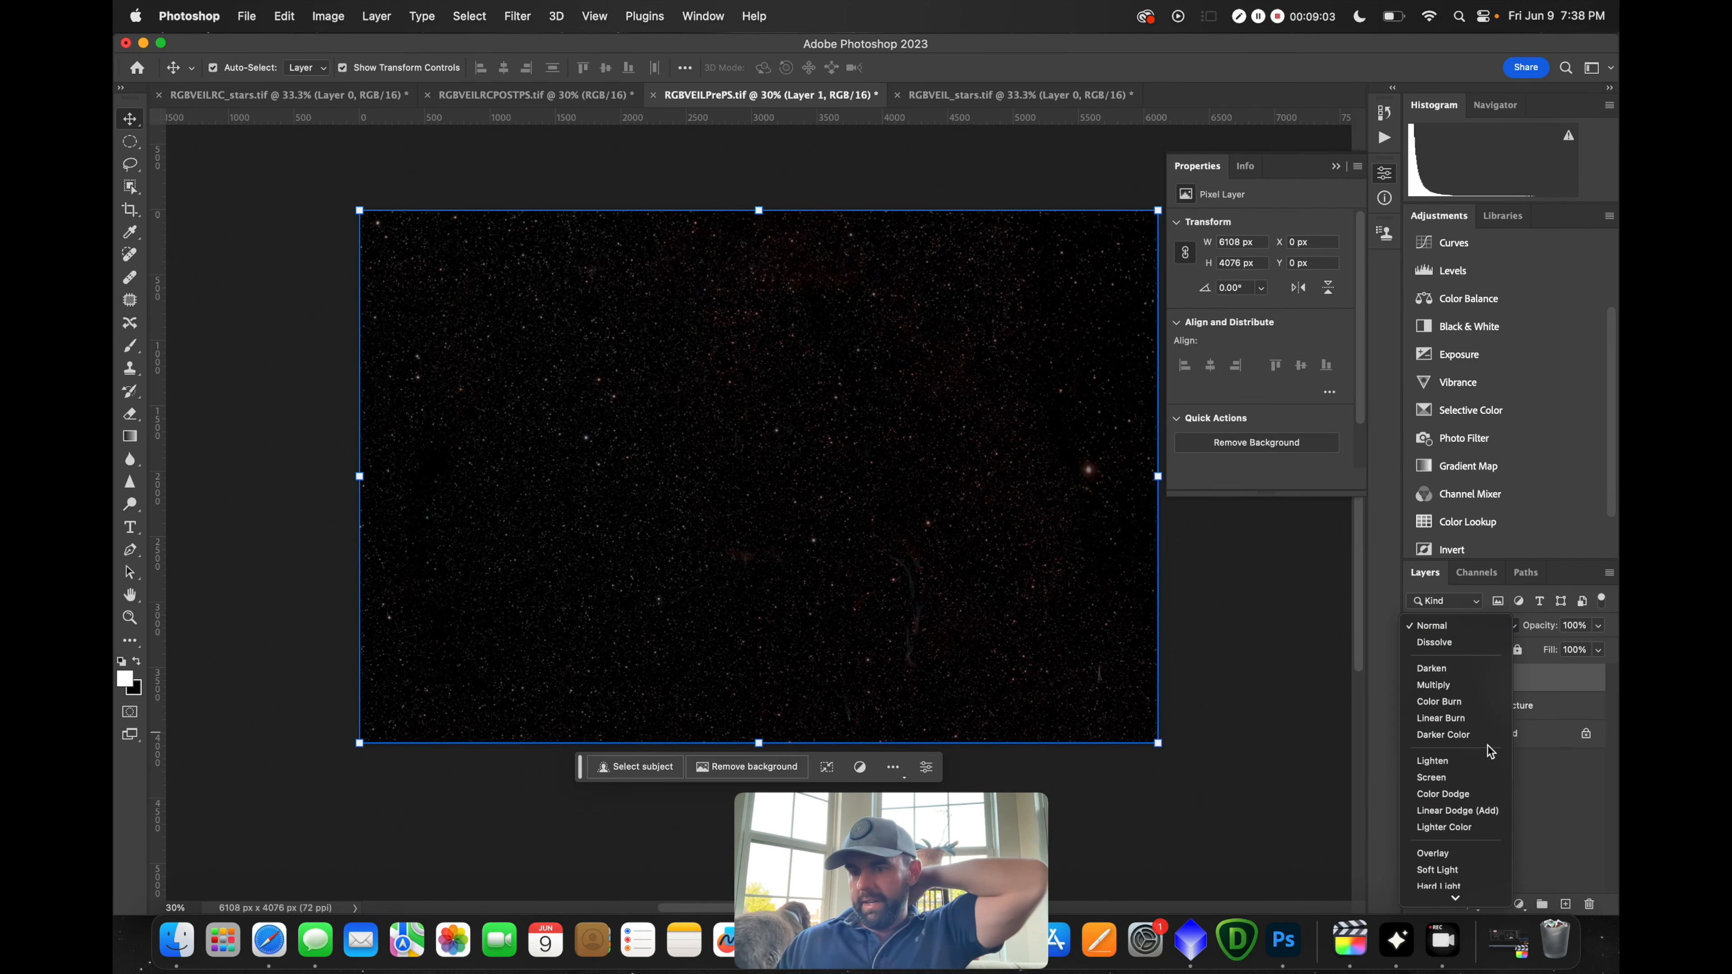
left_click(1431, 777)
left_click_drag(1581, 864, 1589, 904)
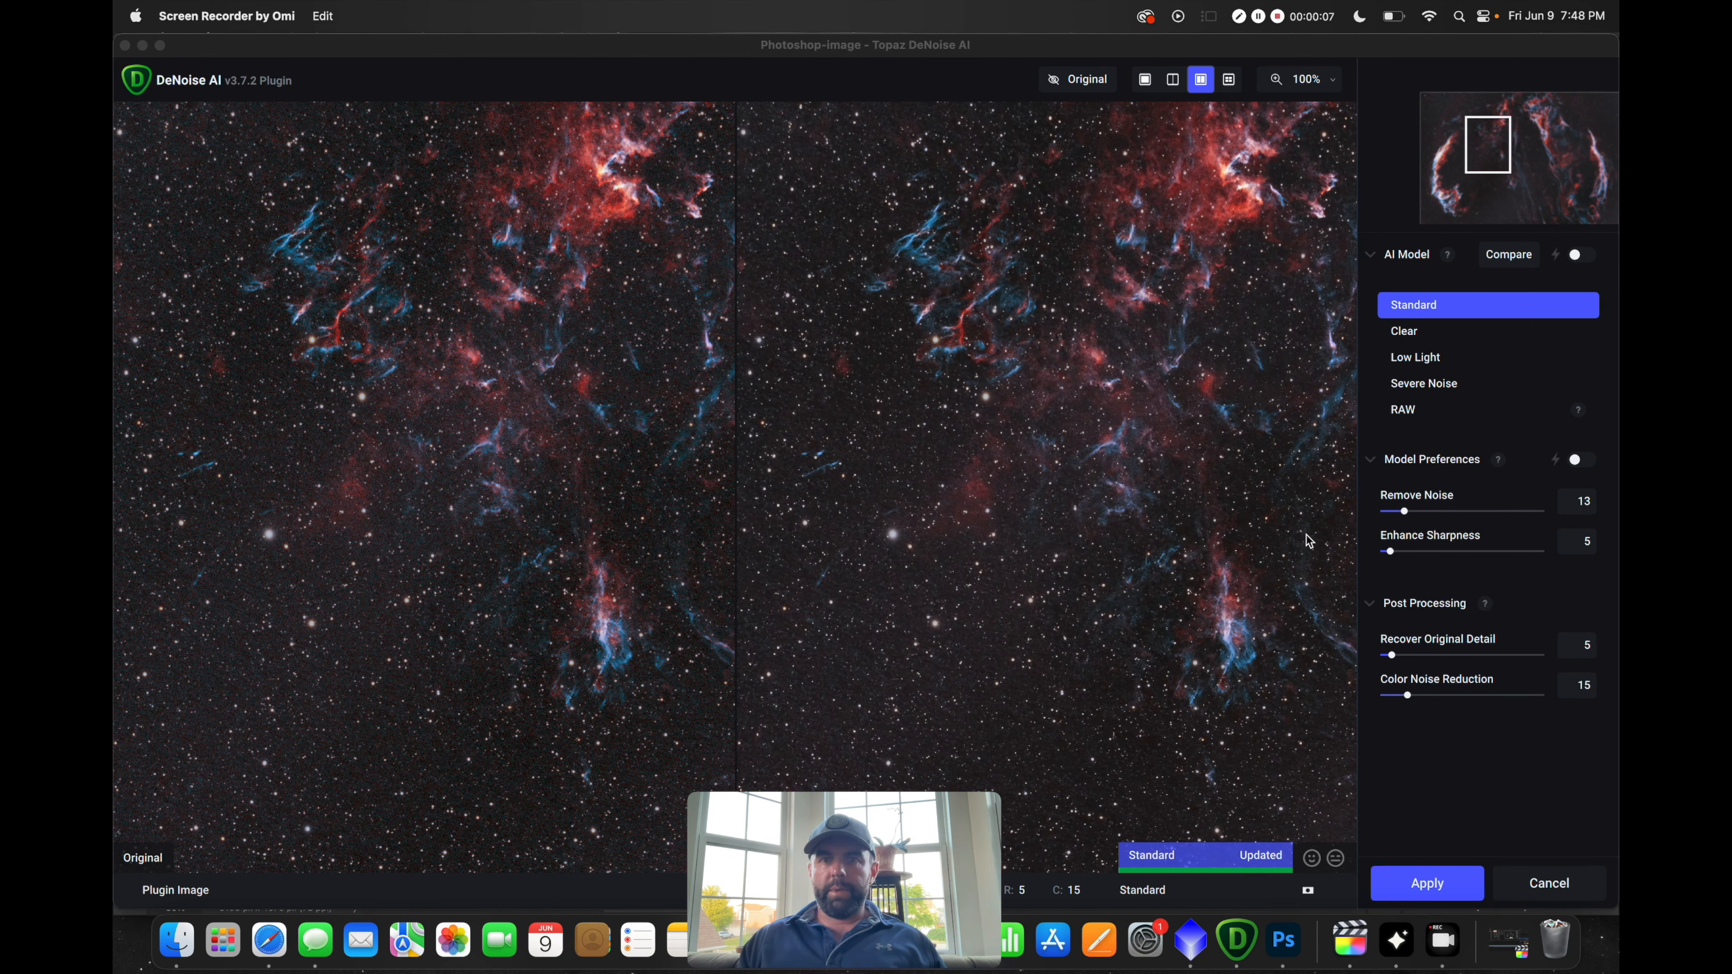
Raise Remove Noise and Color Noise Reduction in DeNoise AI, check the upper nebula, and apply
left_click_drag(1403, 513, 1414, 515)
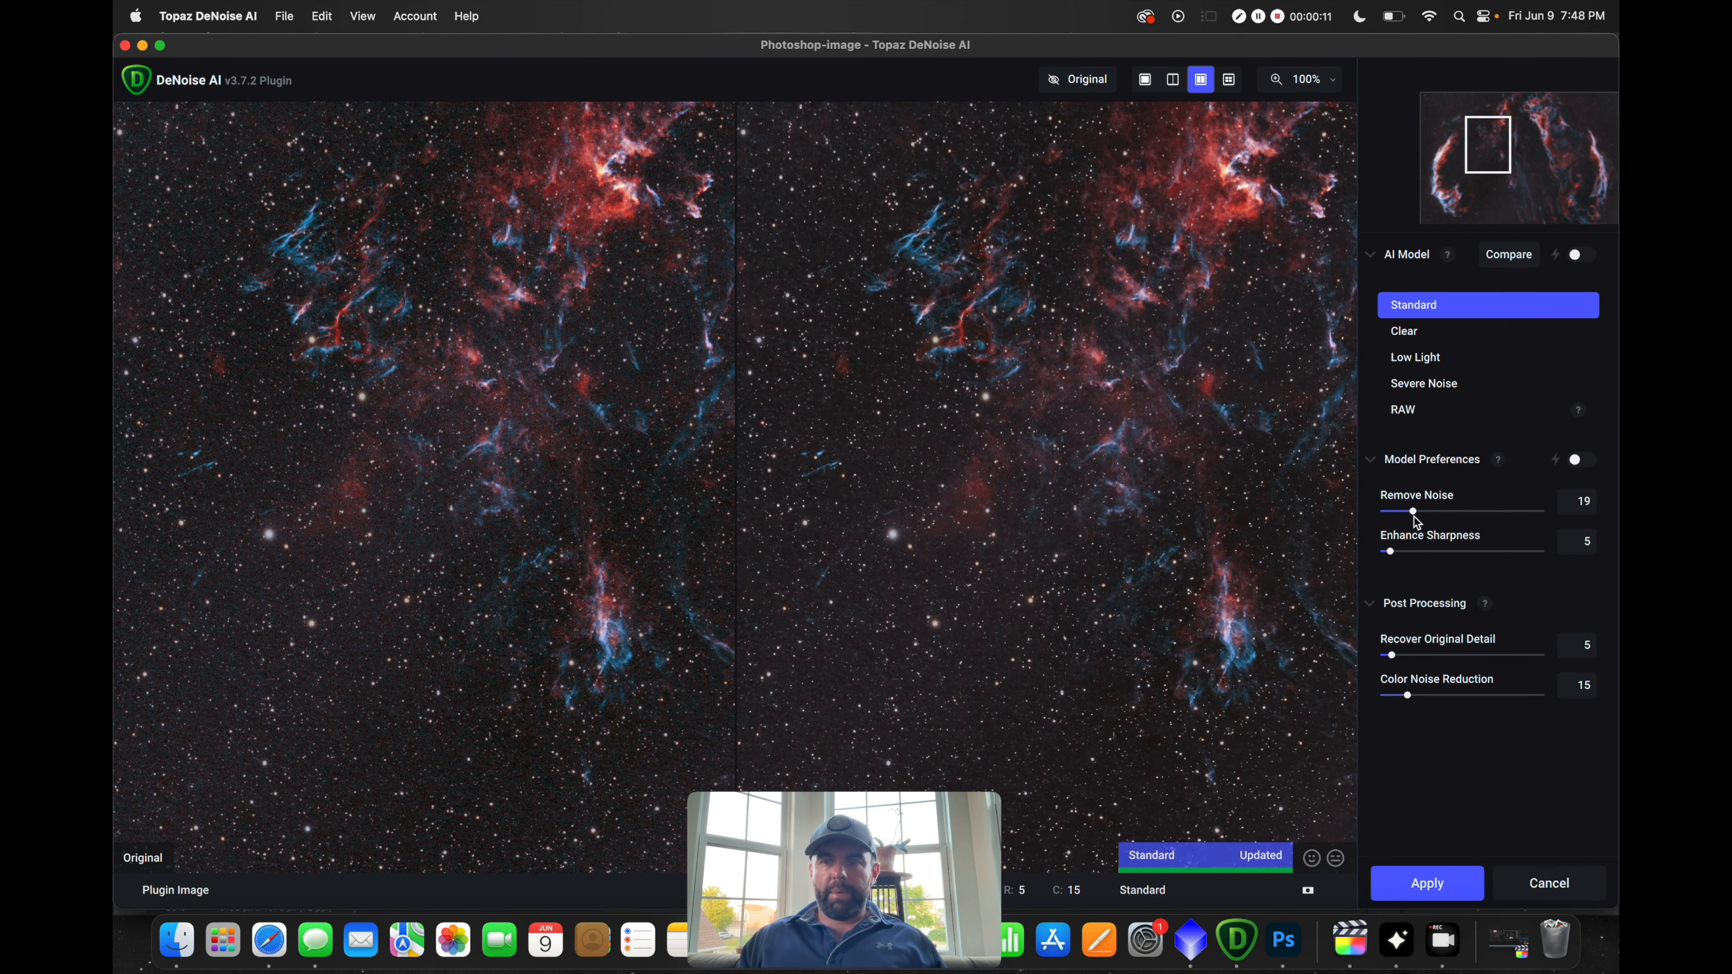
left_click_drag(1409, 697, 1416, 699)
left_click_drag(1414, 513, 1423, 513)
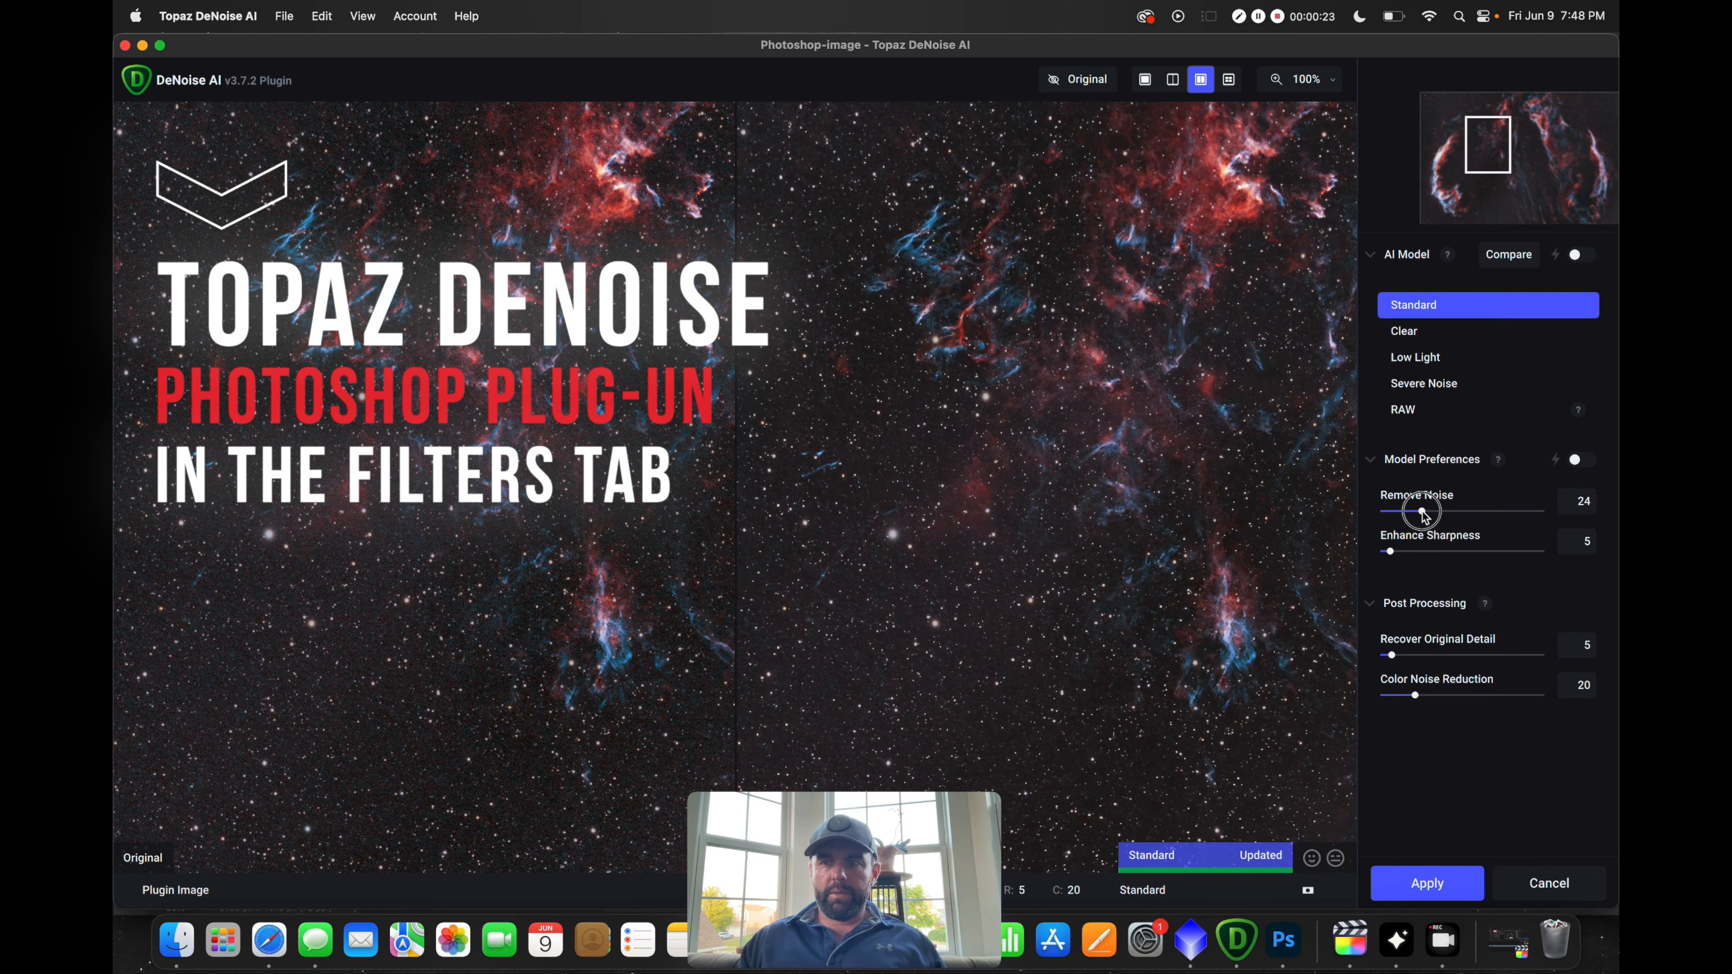
left_click_drag(1417, 696, 1425, 699)
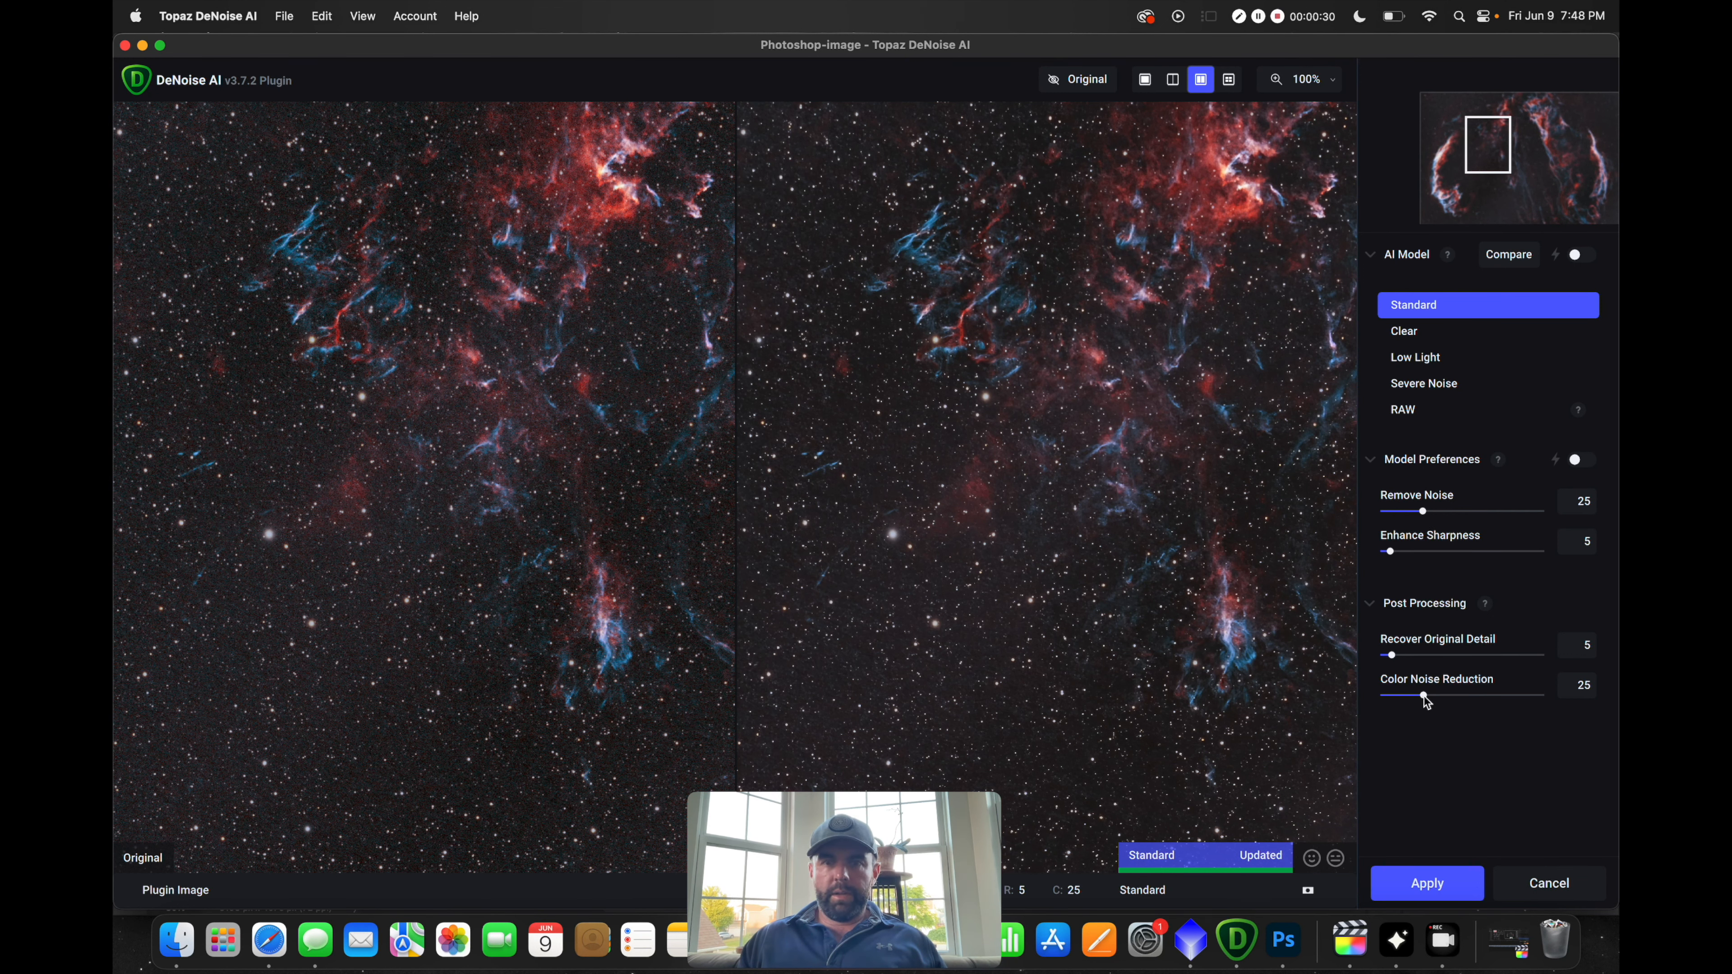
left_click_drag(1167, 405, 1139, 740)
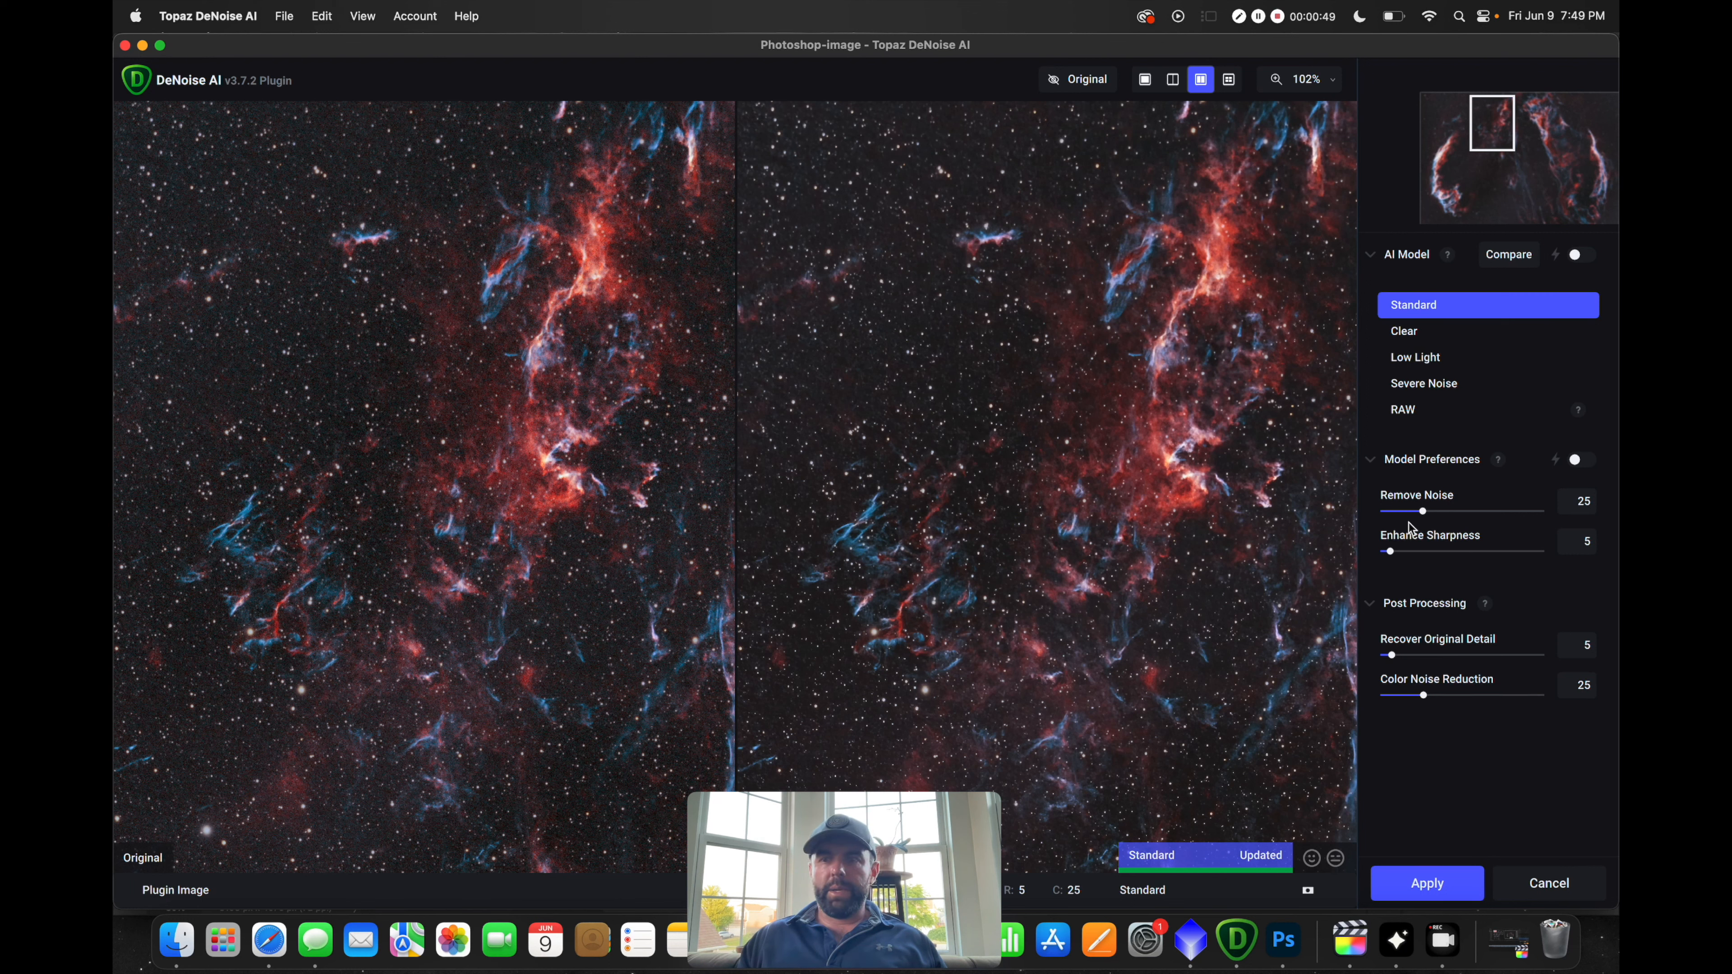
left_click(1454, 885)
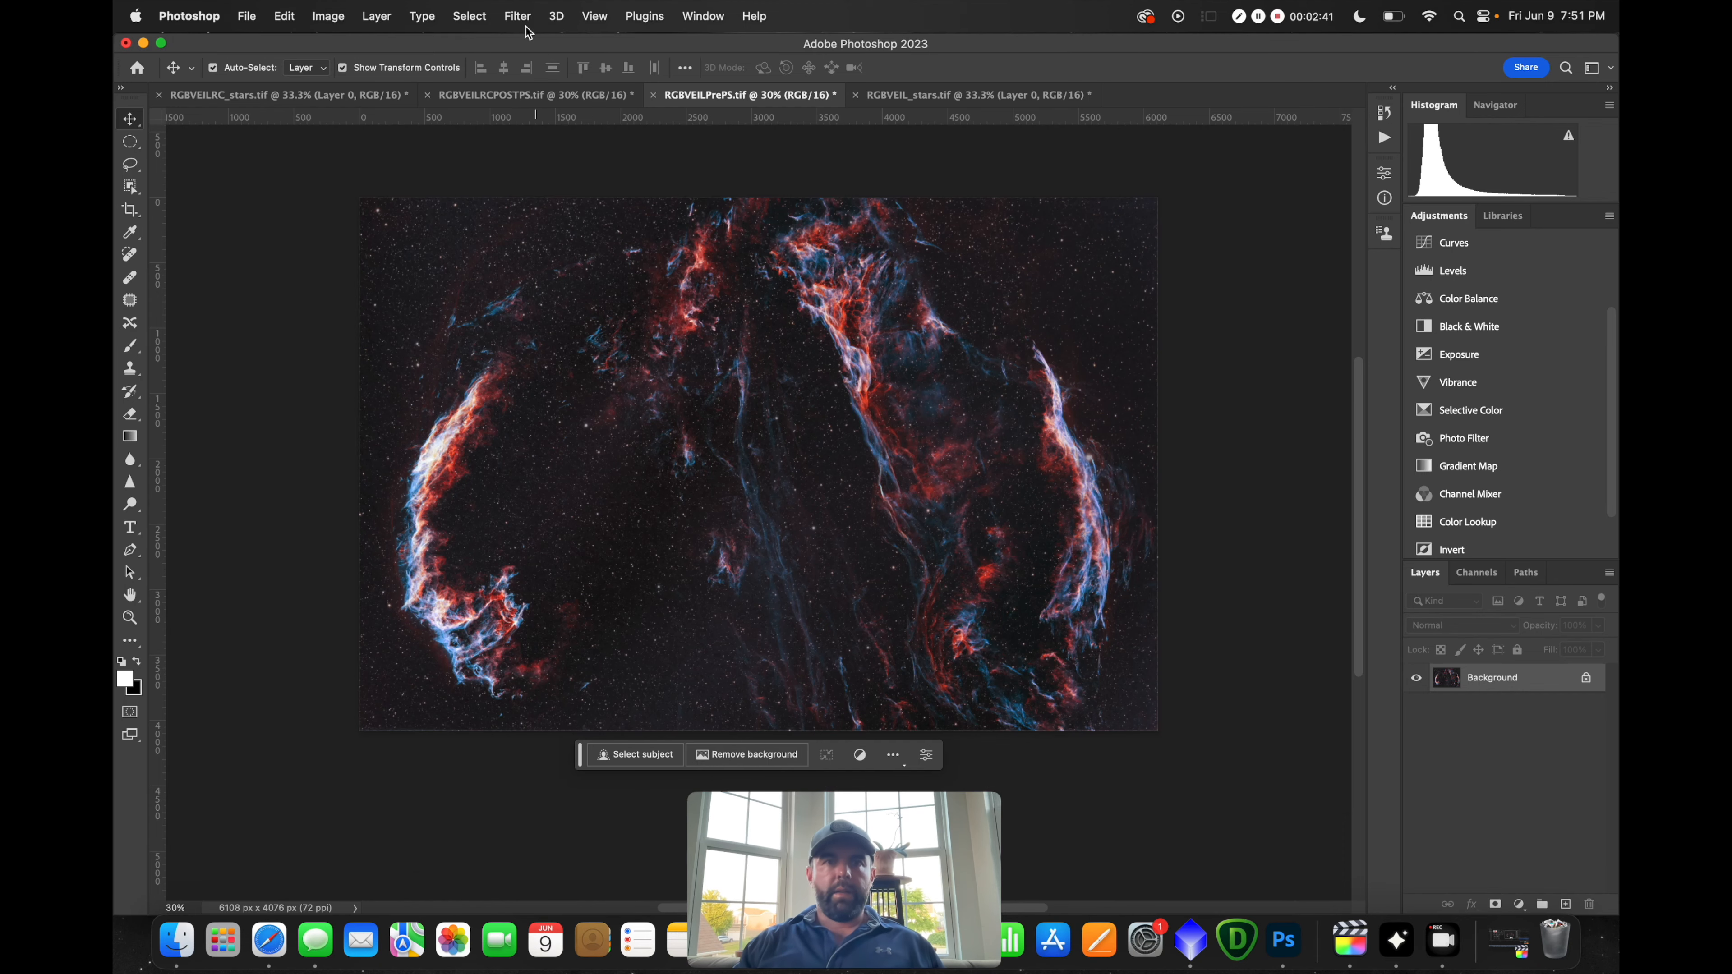
Launch Topaz Sharpen AI on the nebula image from the Filter menu
left_click(517, 16)
mouse_move(644, 437)
left_click(793, 454)
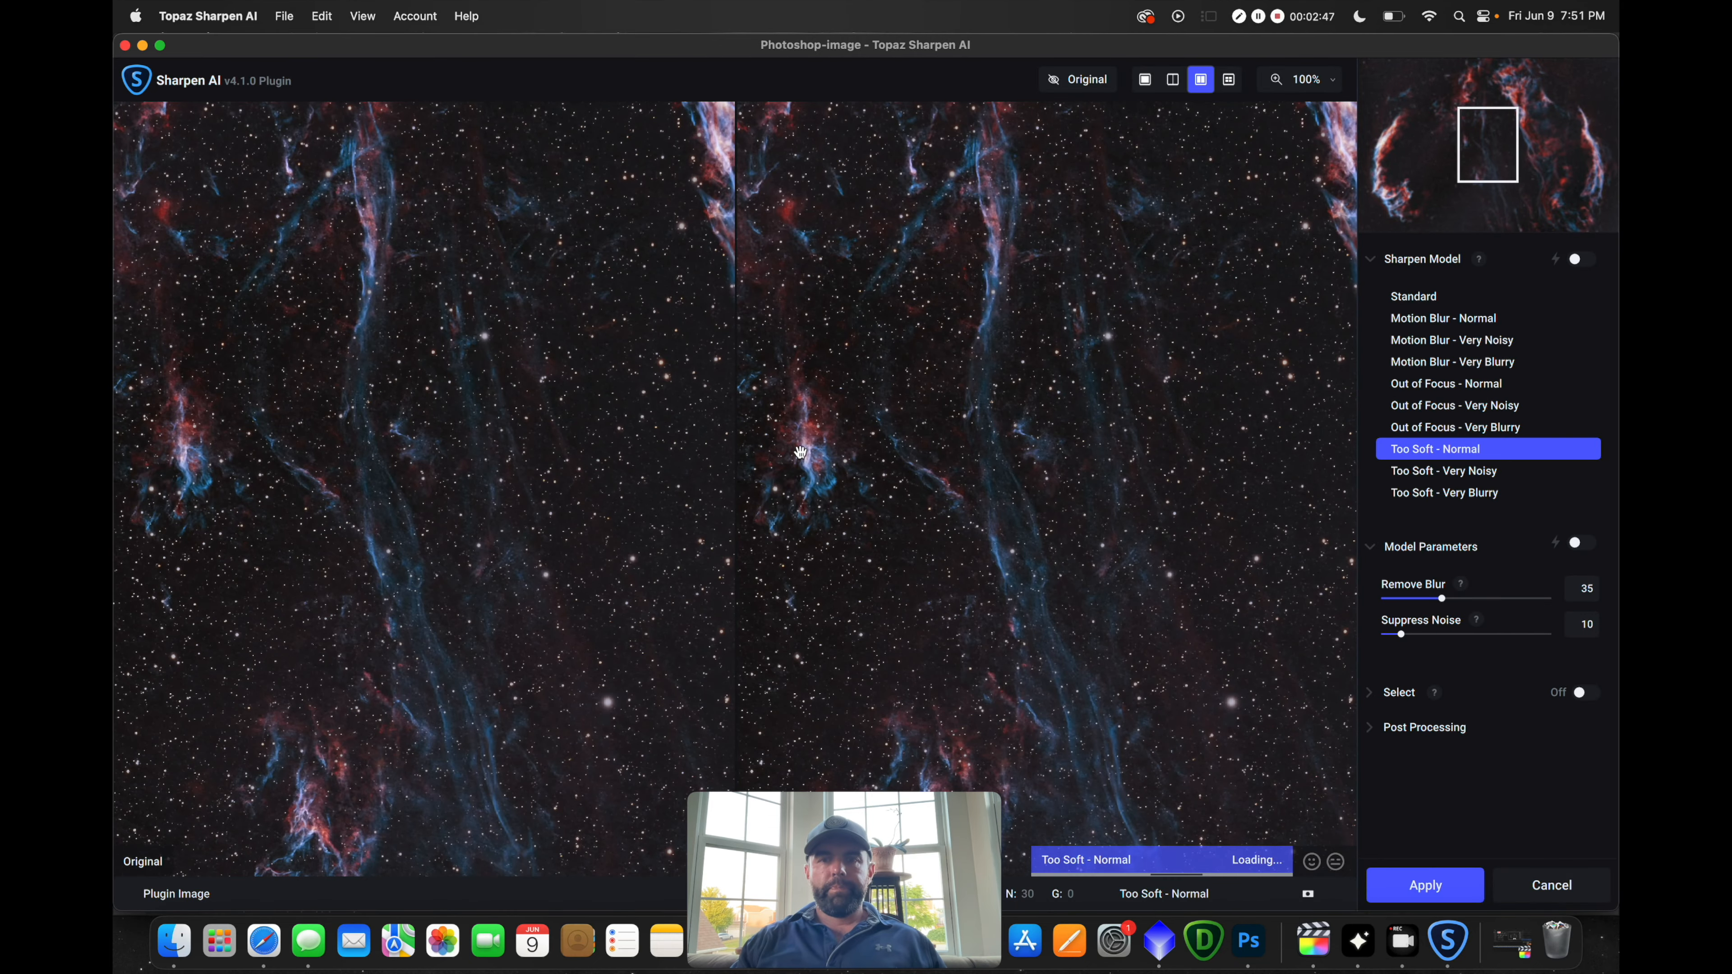
Compare sharpening models on the filaments and settle on Too Soft - Normal
left_click_drag(965, 301, 972, 663)
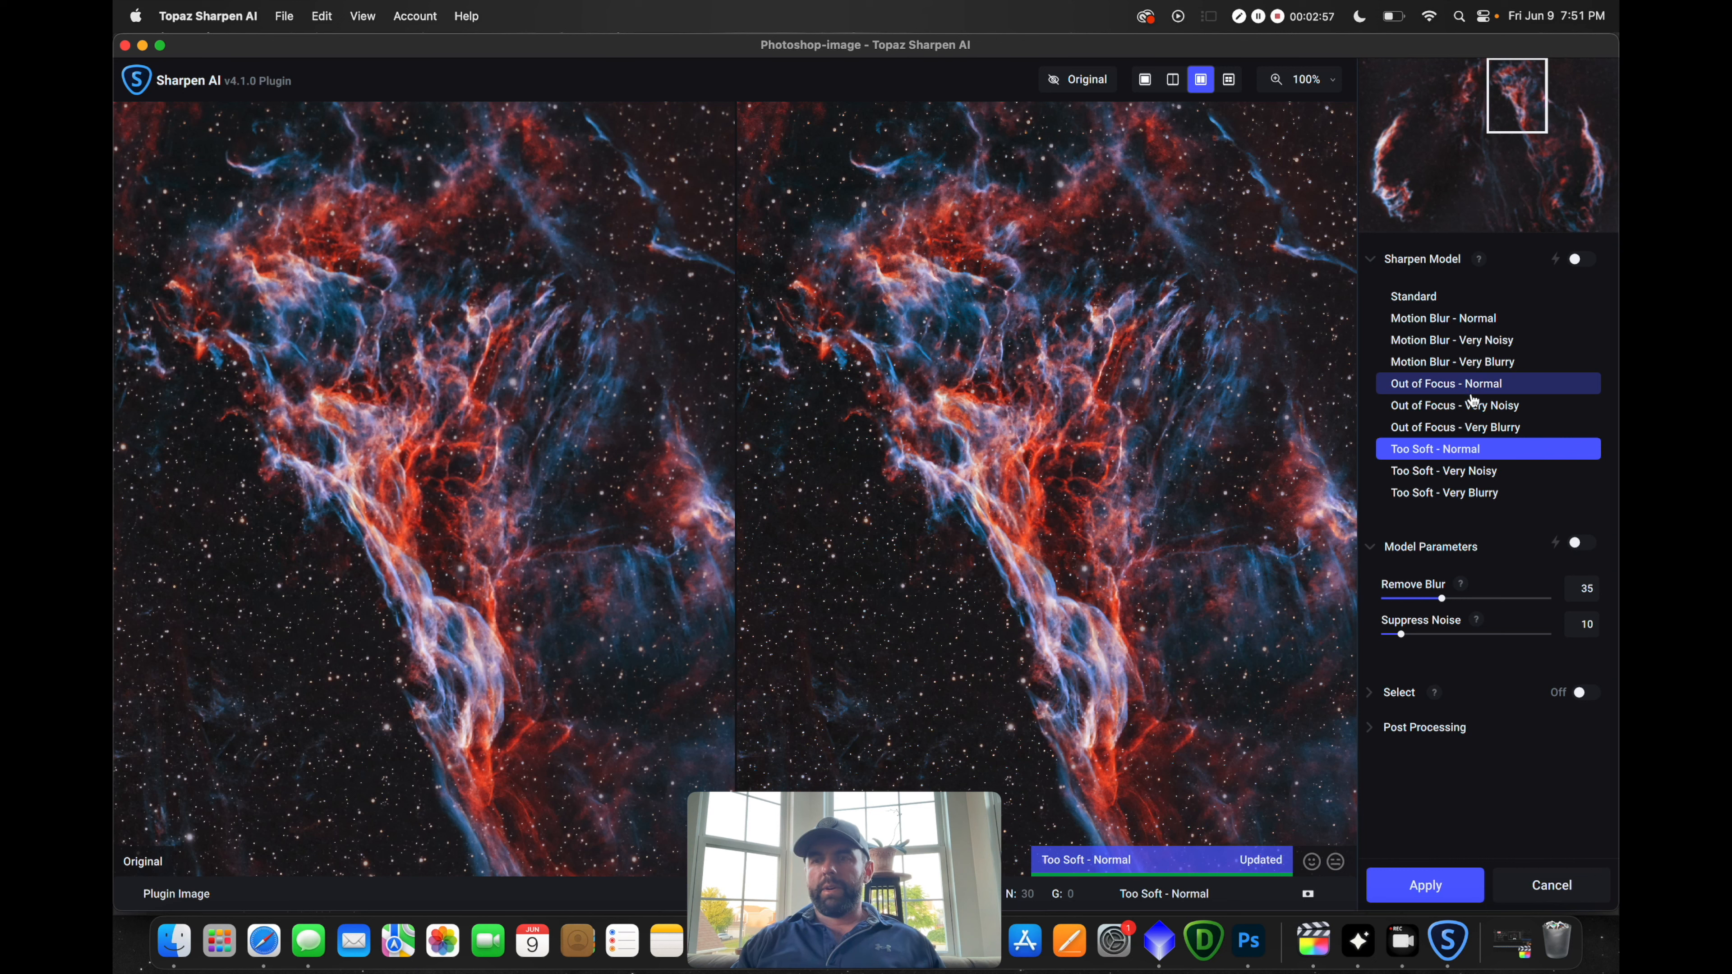
left_click(1491, 473)
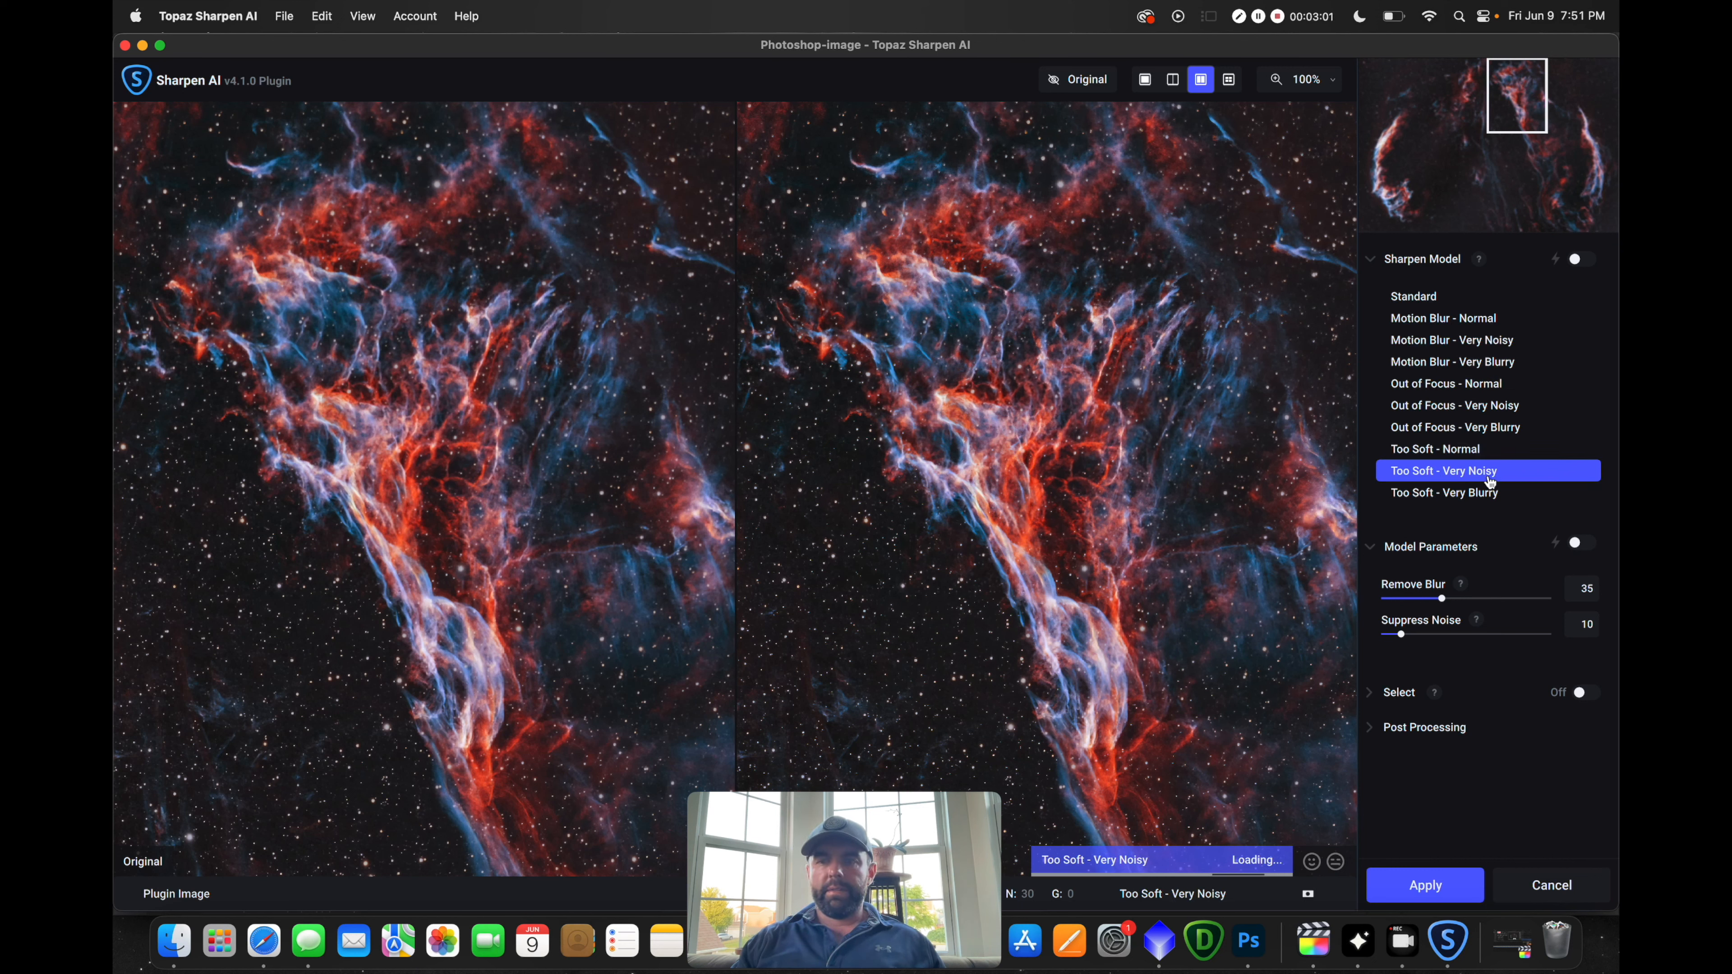
left_click(1480, 450)
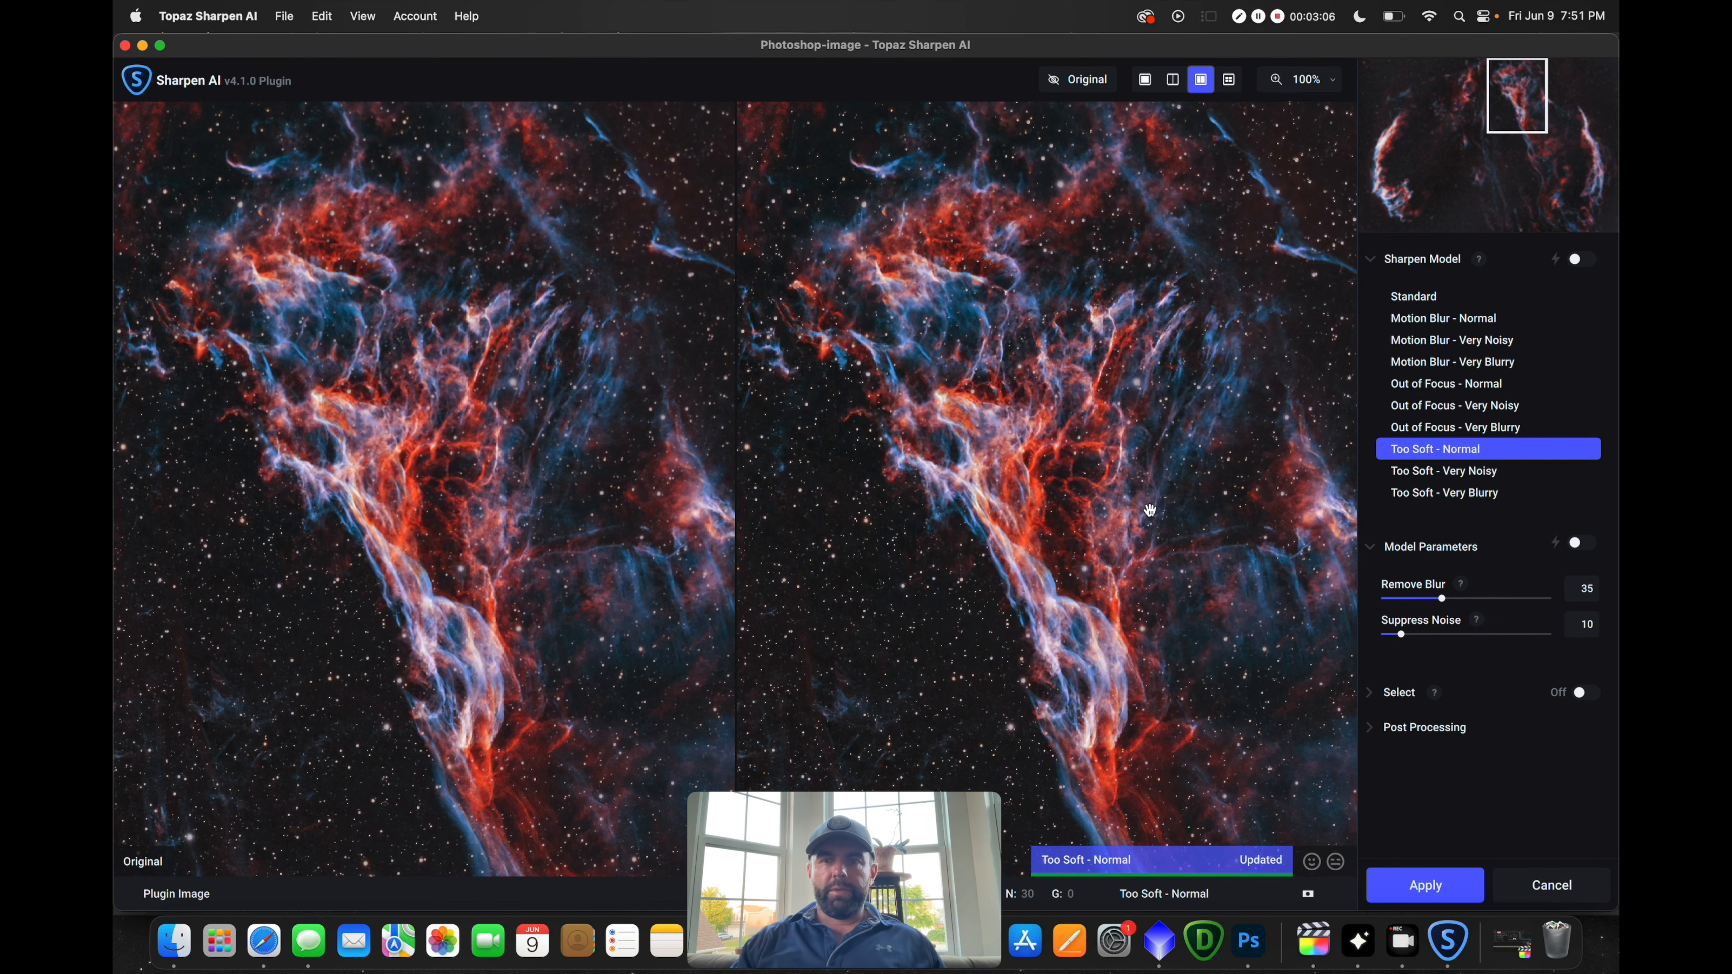
left_click_drag(985, 465, 948, 468)
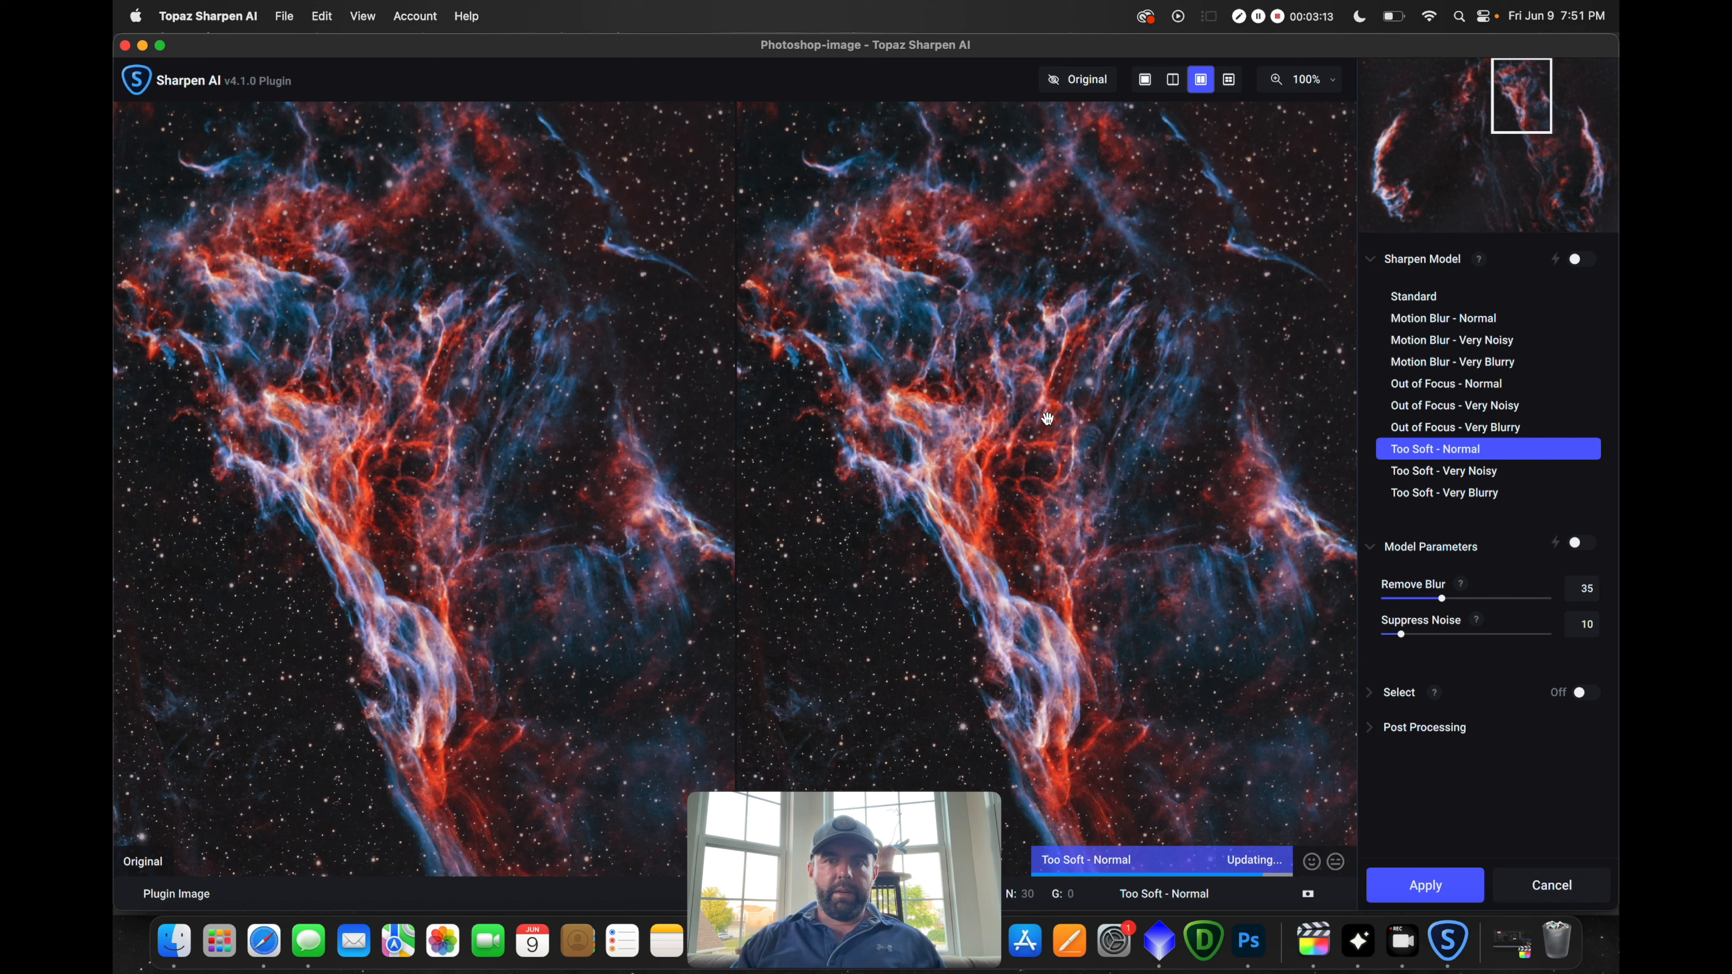
Set Remove Blur to 50, apply, and drag the result into the RC-Astro document as Layer 1
left_click_drag(1445, 602, 1551, 600)
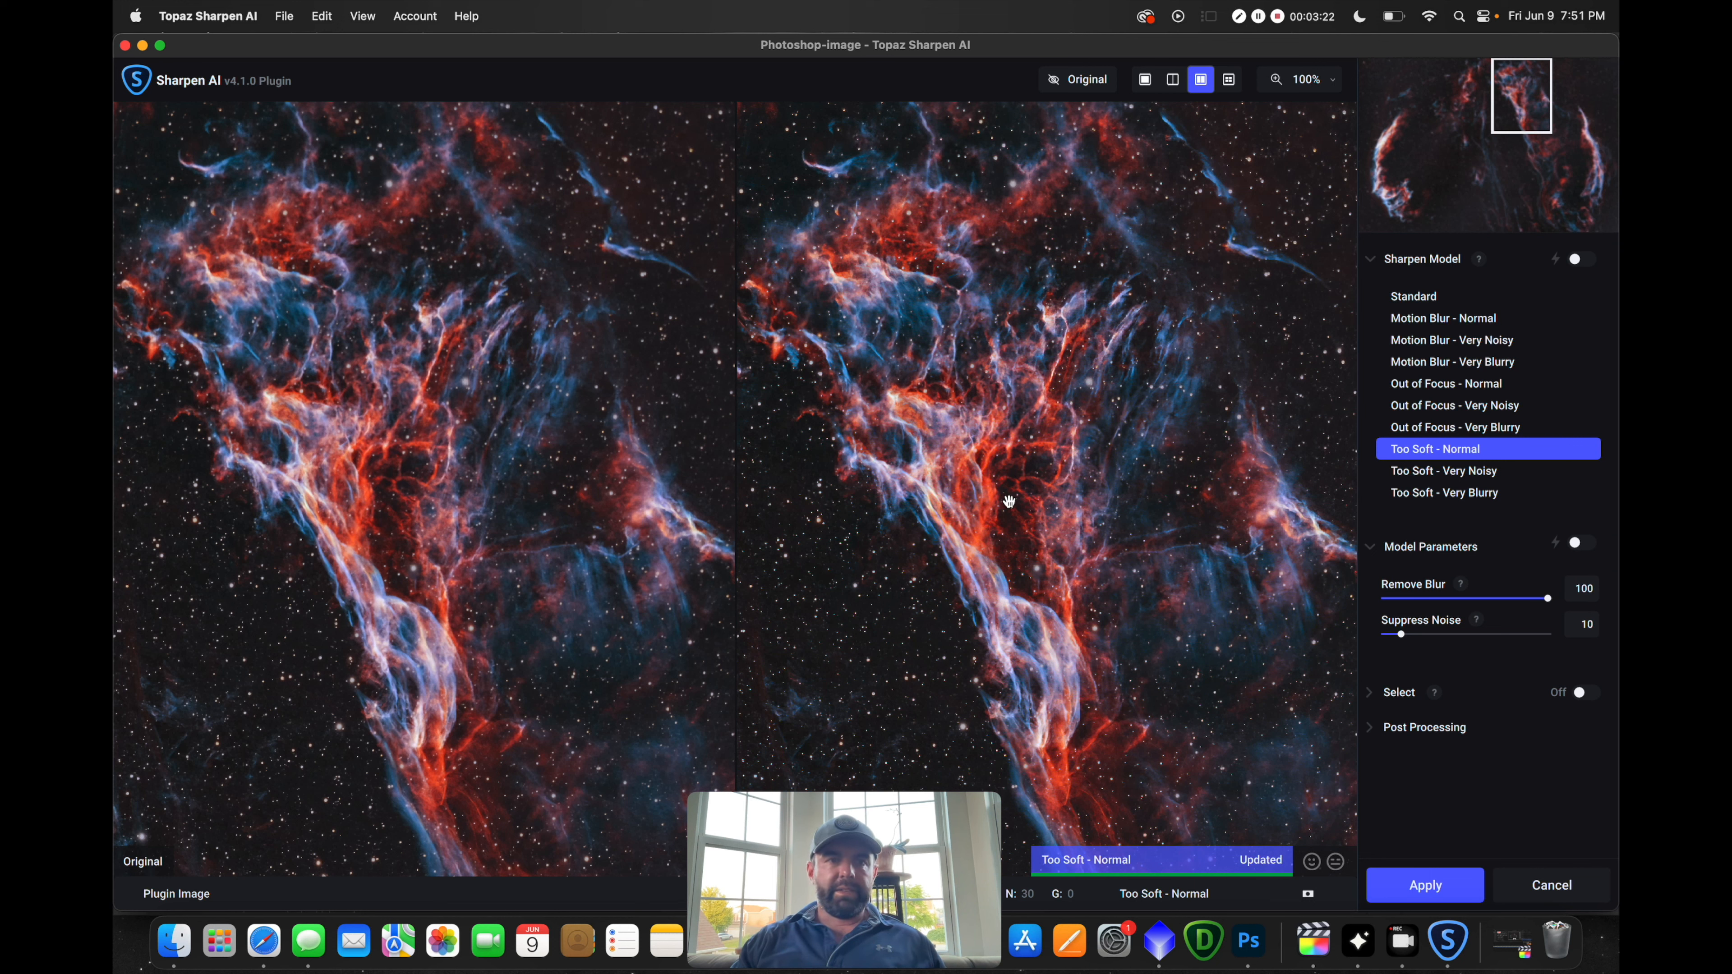
left_click_drag(1546, 599, 1486, 607)
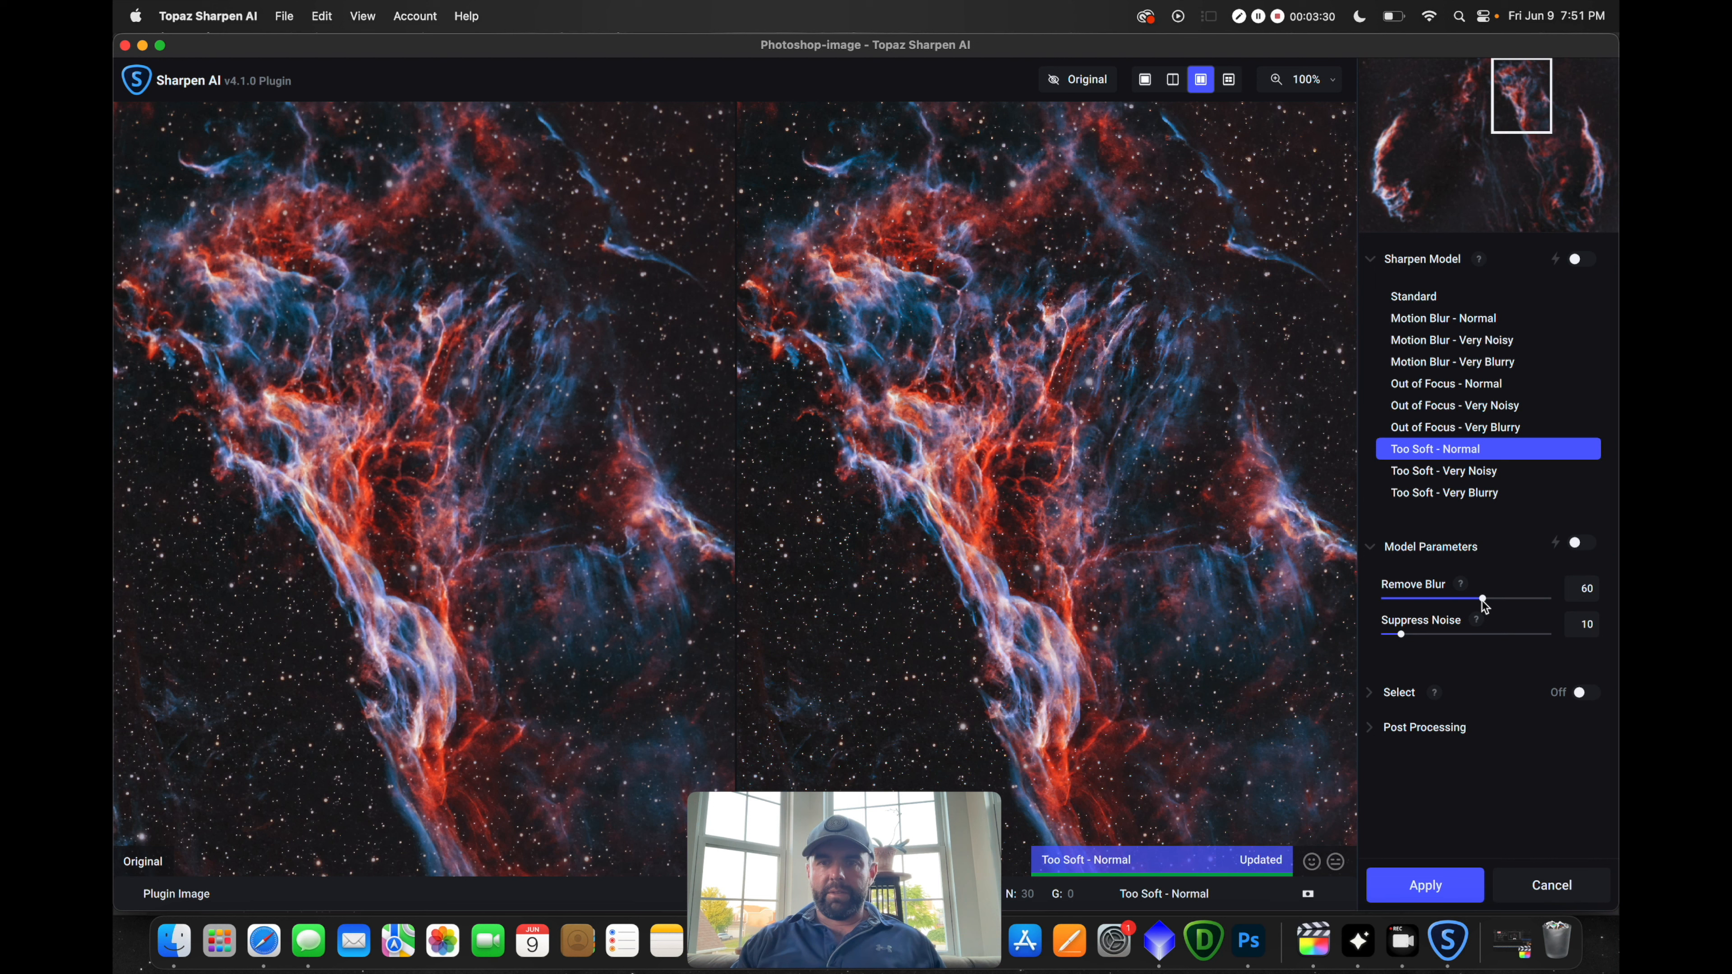
left_click_drag(1497, 606, 1469, 603)
left_click(1434, 886)
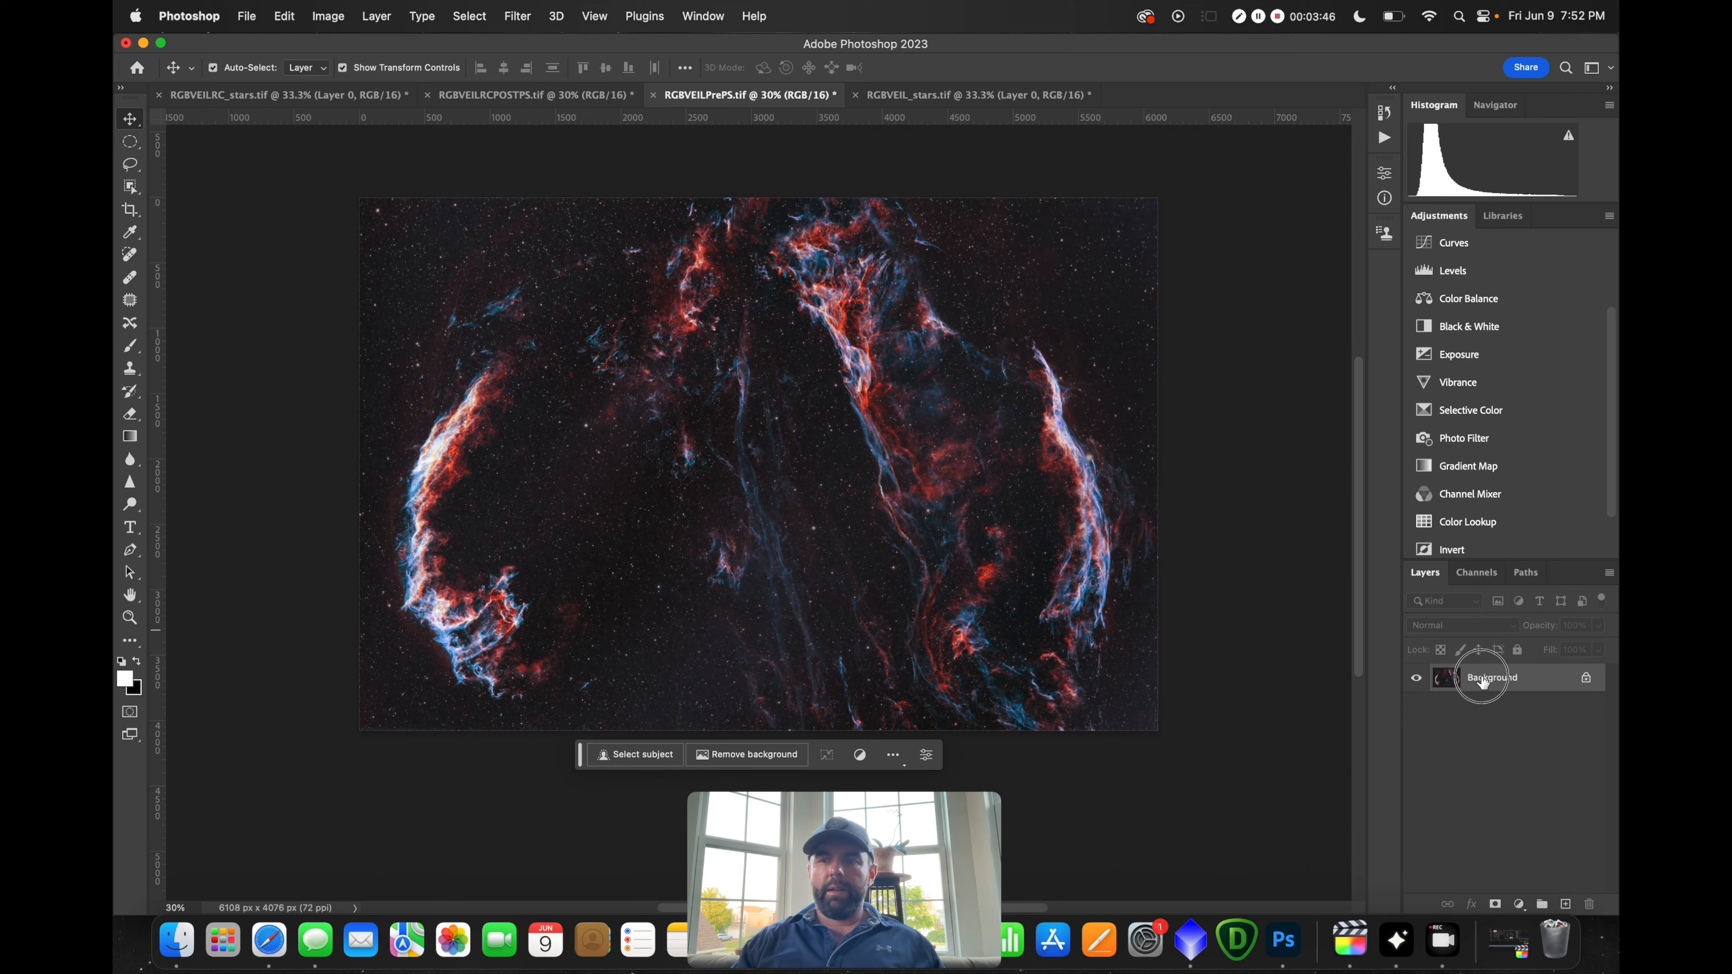
left_click_drag(1473, 678, 913, 577)
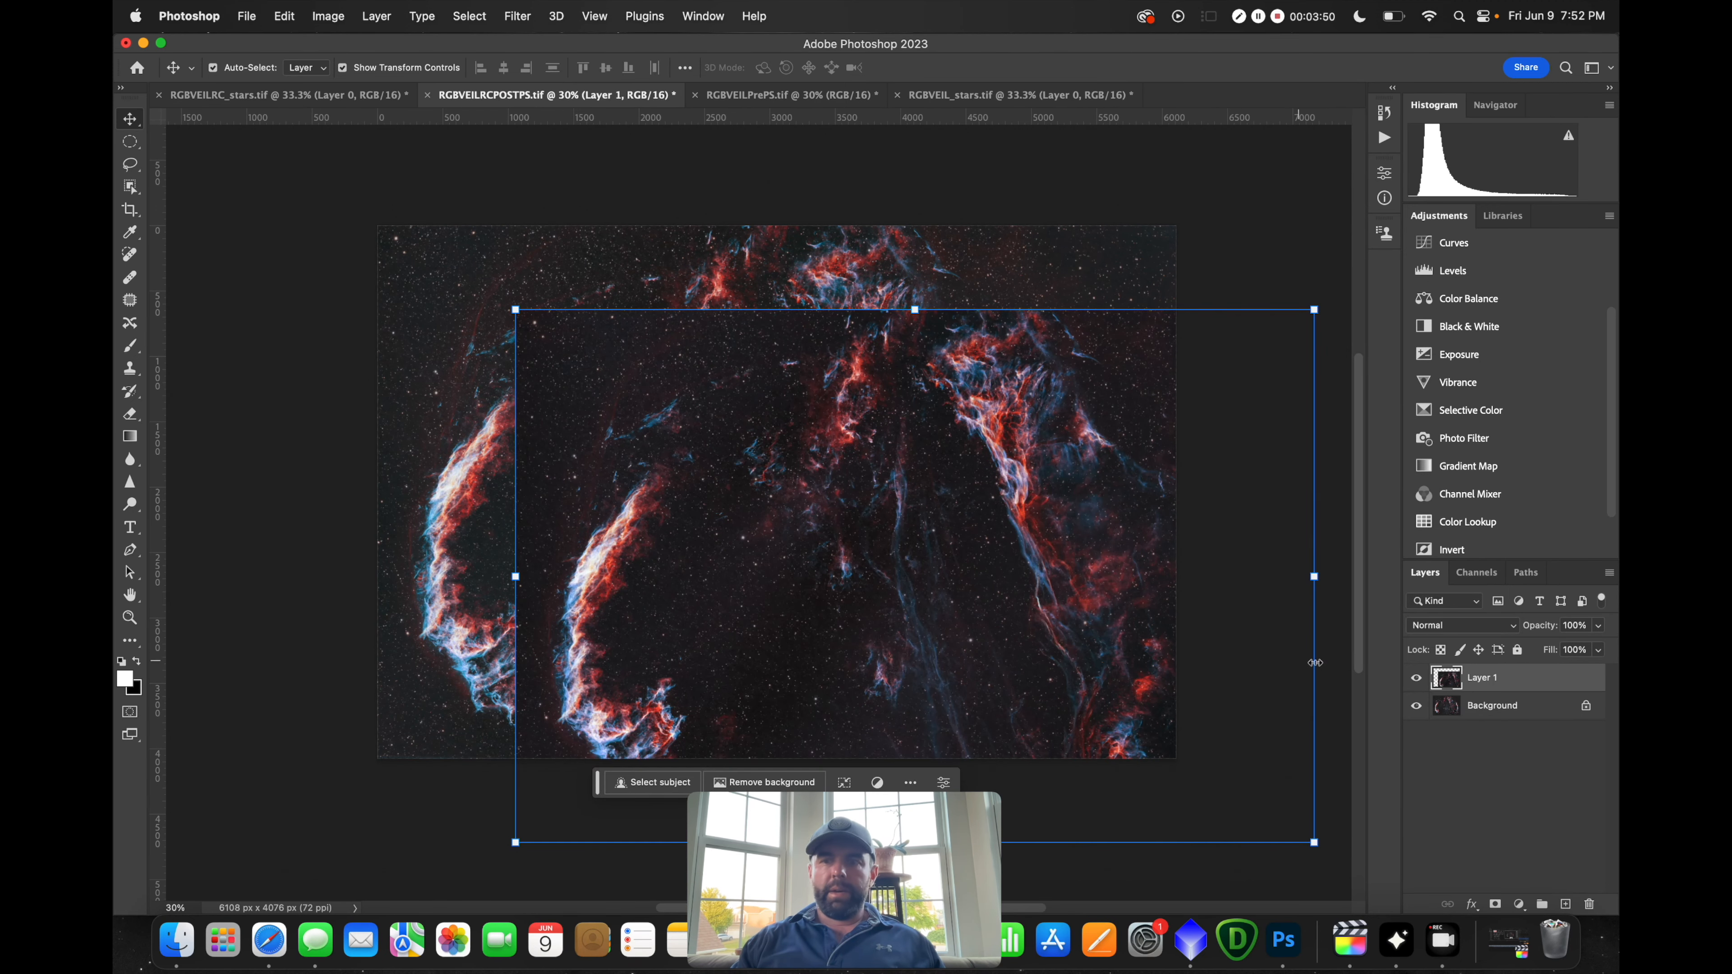
Add a Levels adjustment layer above Background with the black input raised to 5
left_click(1496, 709)
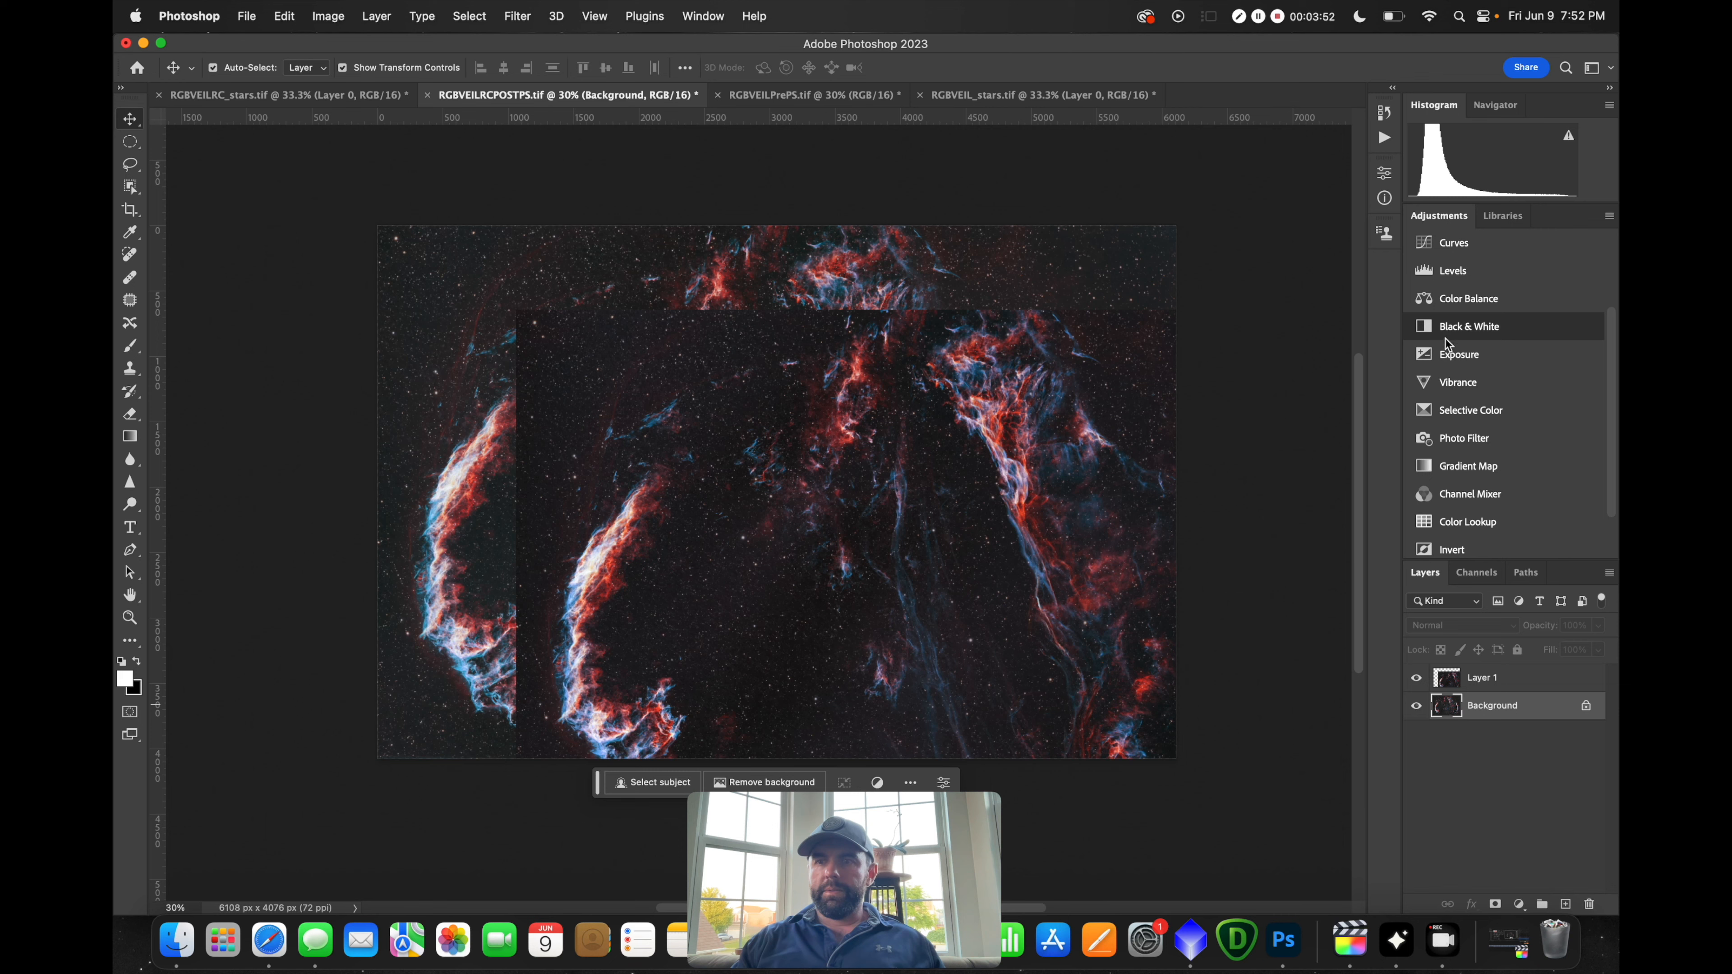
left_click(1452, 271)
left_click_drag(1204, 354, 1206, 353)
Shift the Topaz layer up and left, and zoom the view to 80%
left_click_drag(861, 470, 877, 387)
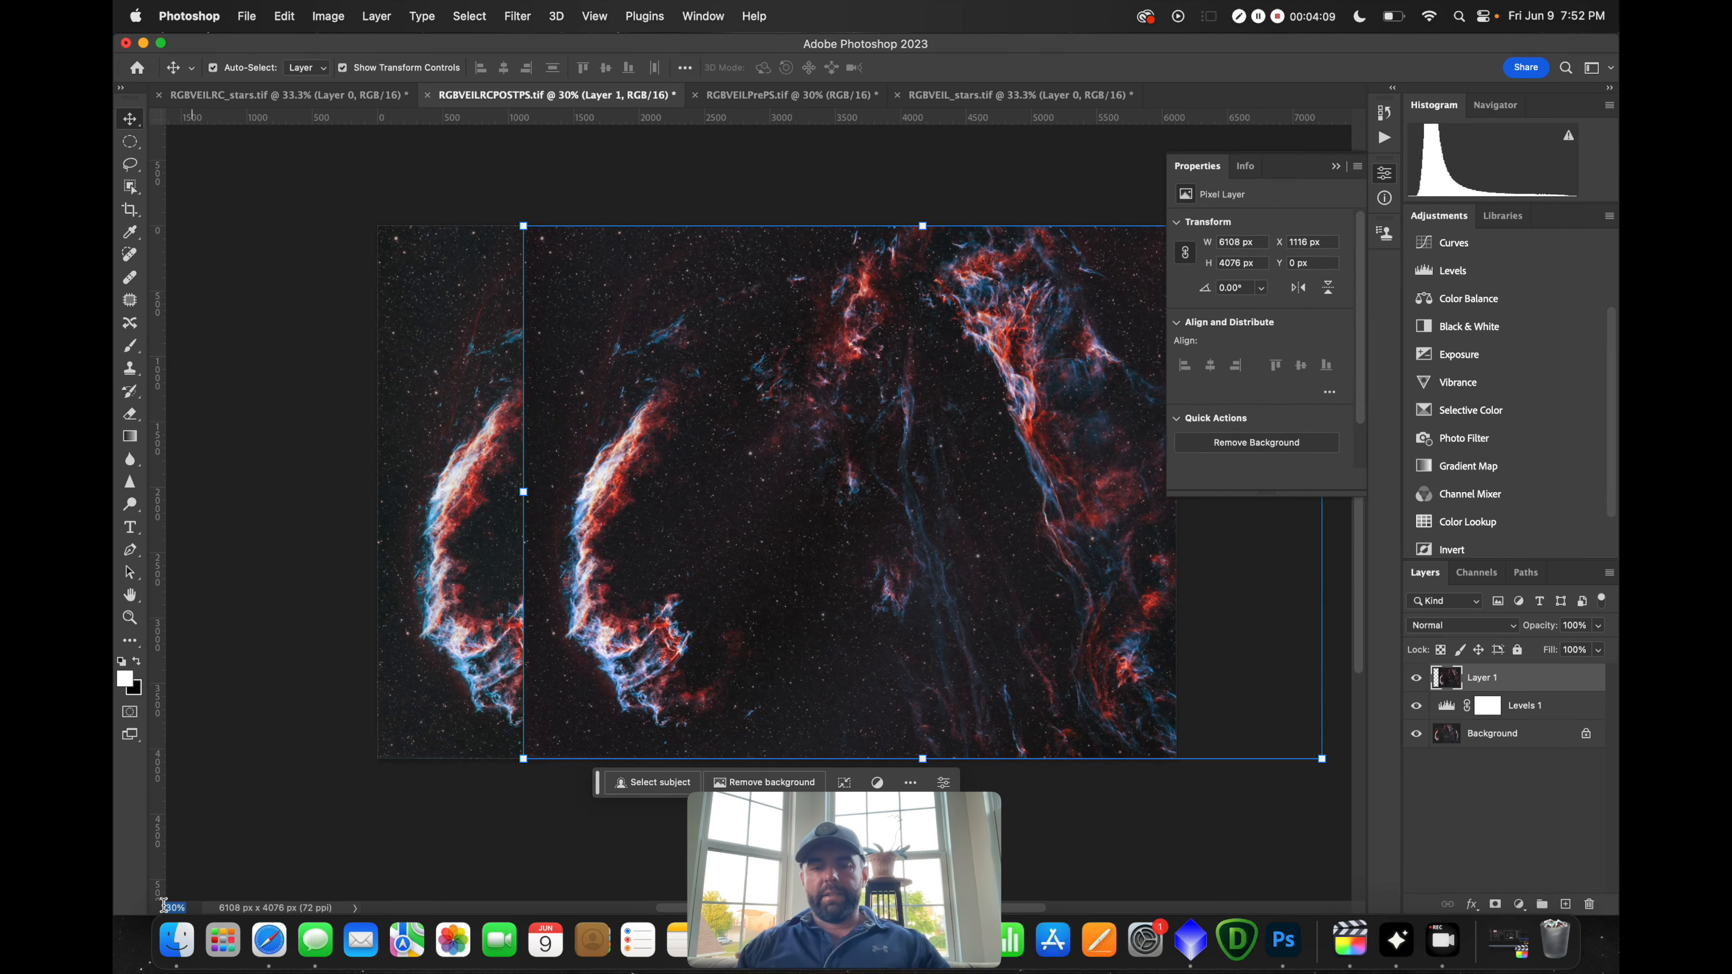
type("80")
key("Return")
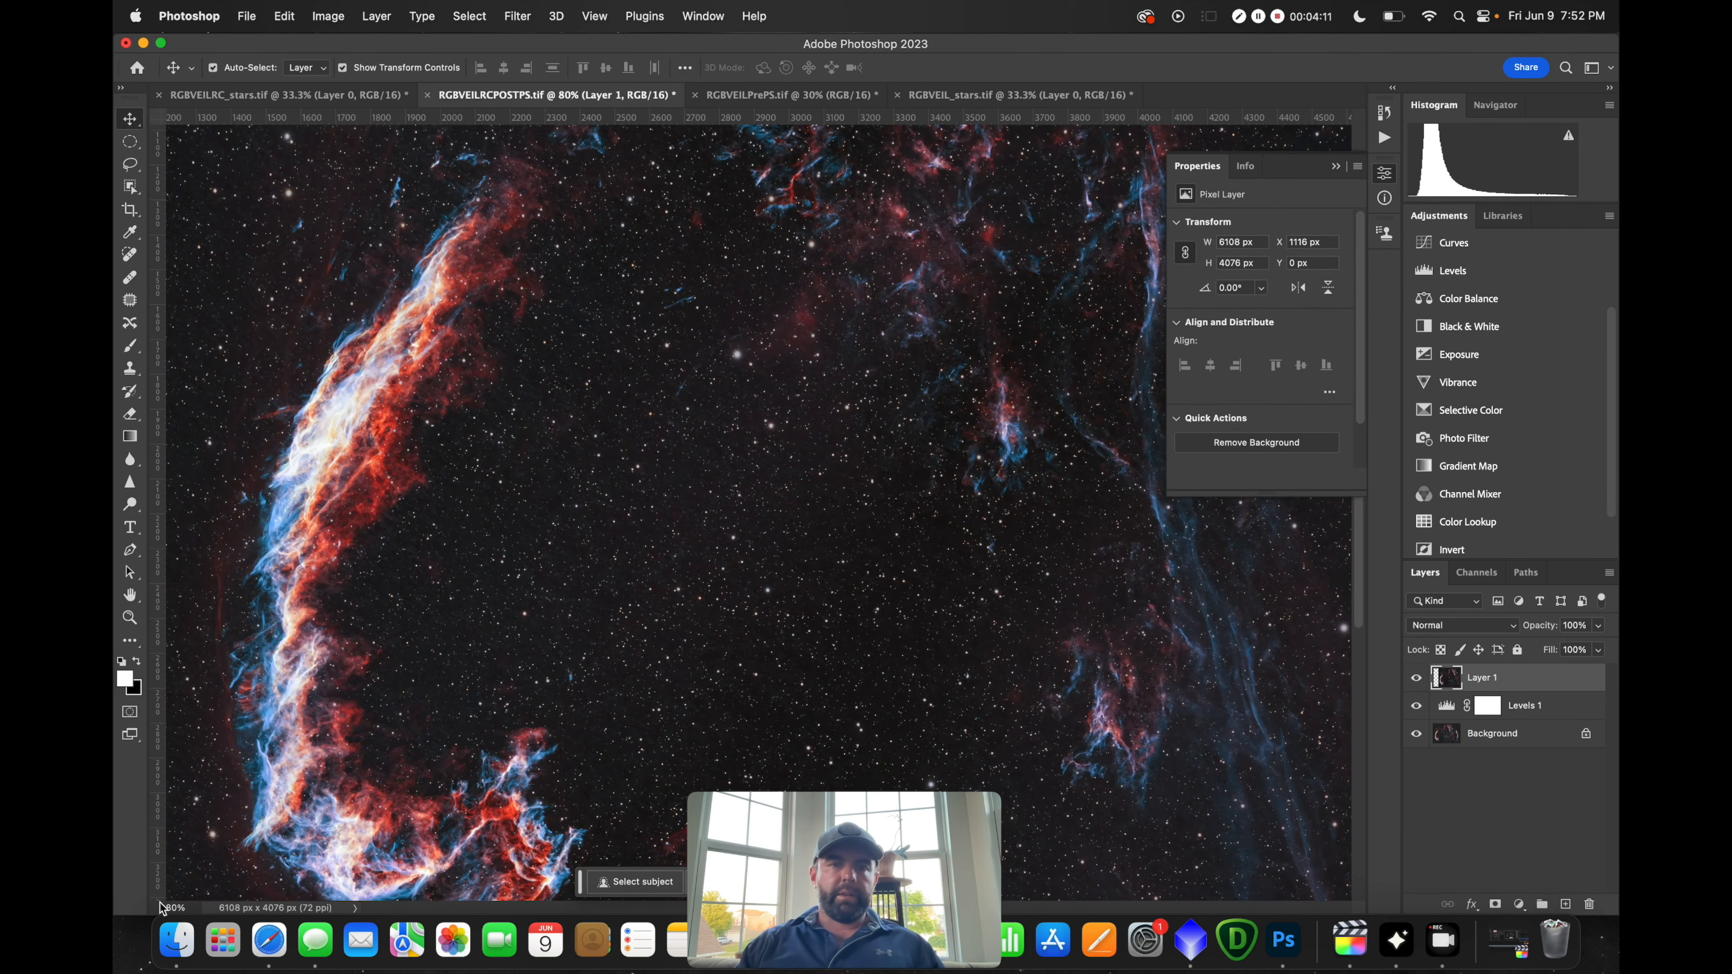
scroll(176, 875, "left", 2)
scroll(557, 223, "up", 10)
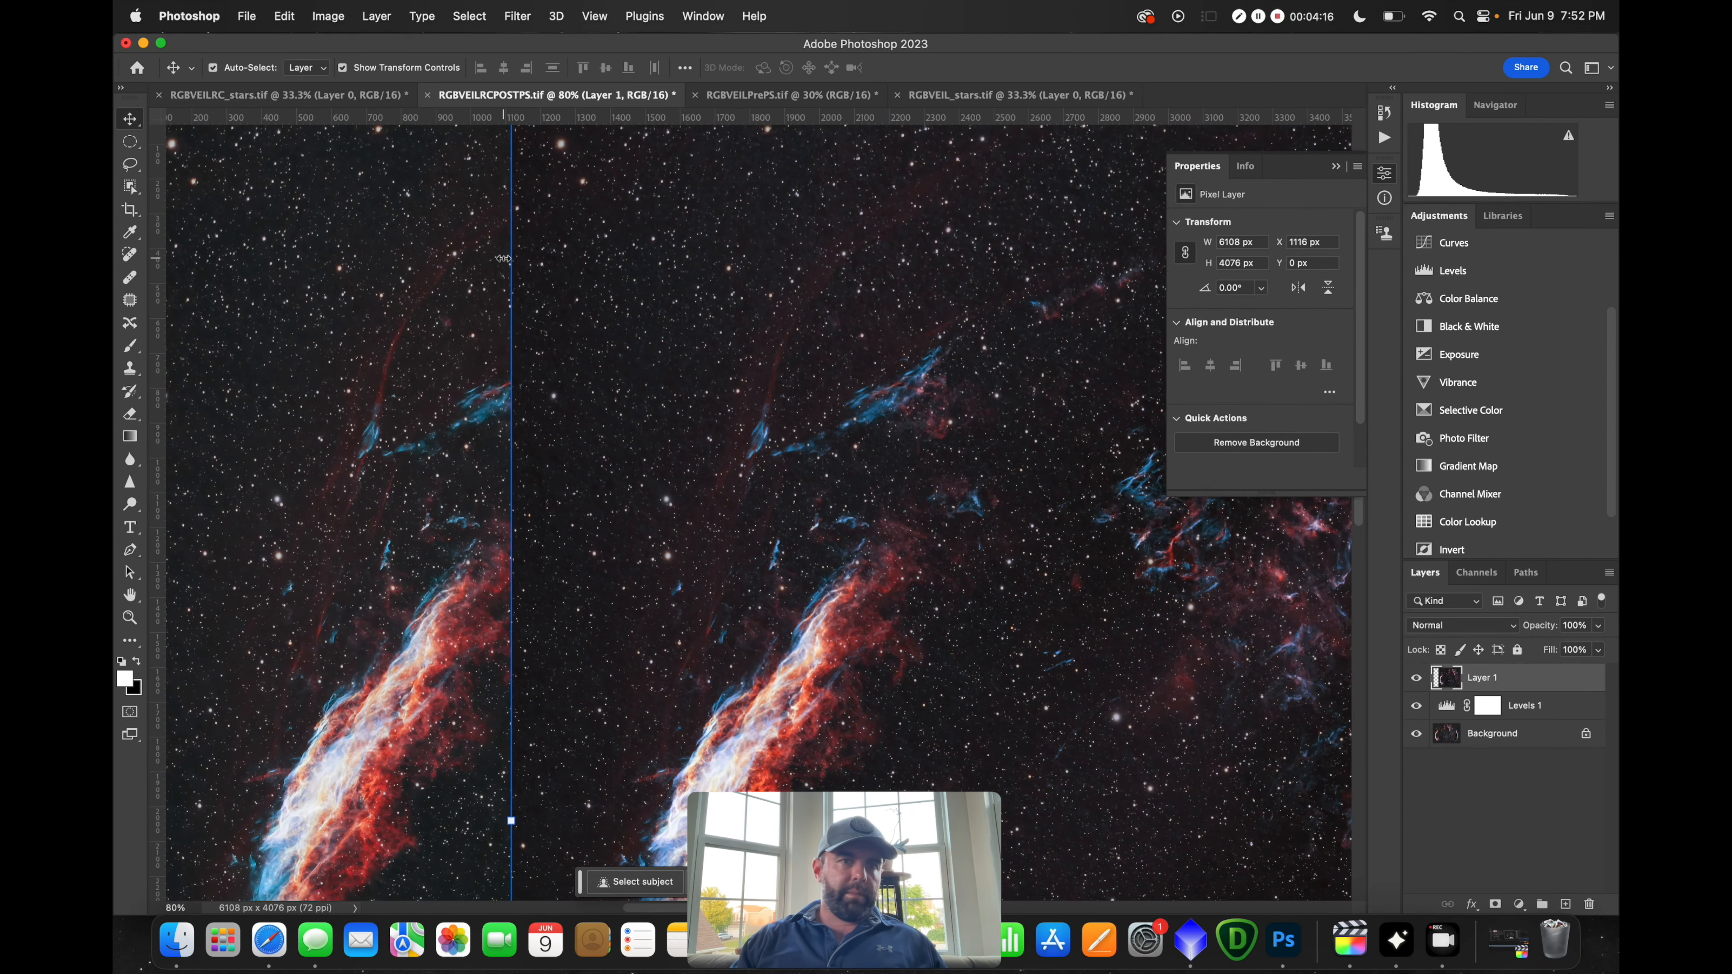
scroll(502, 258, "up", 2)
scroll(503, 258, "down", 10)
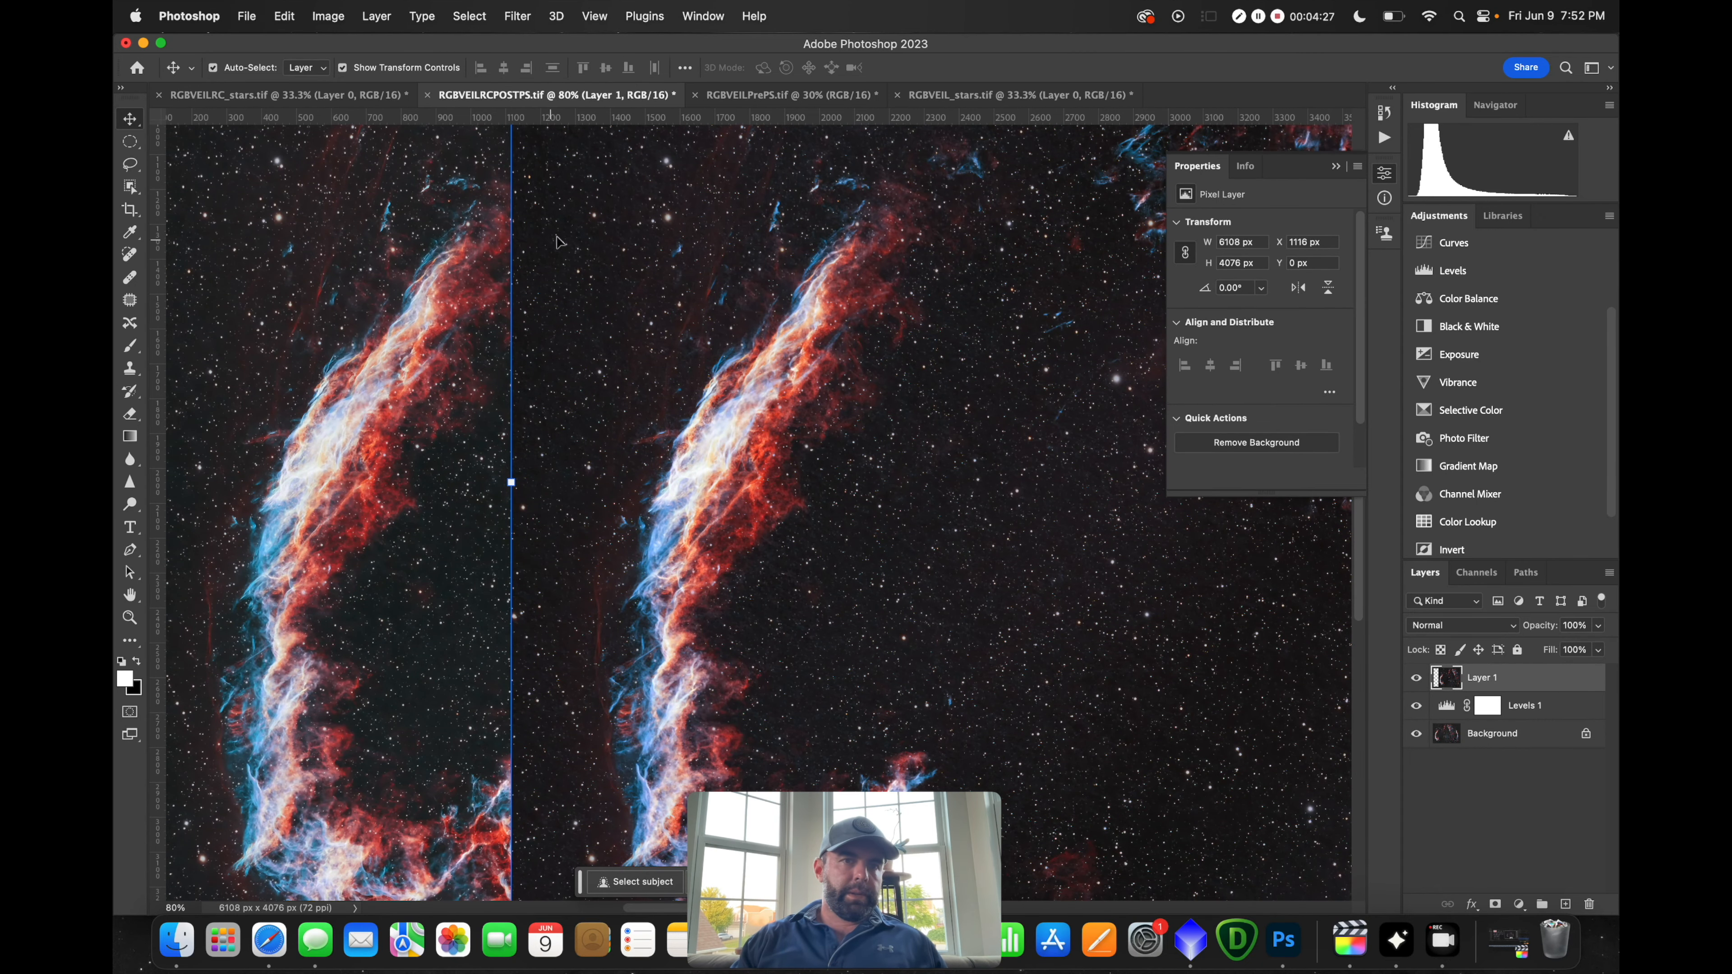
scroll(626, 215, "up", 11)
Slide Layer 1 right so the Topaz nebula sits beside the RC-Astro version
left_click_drag(597, 251, 708, 239)
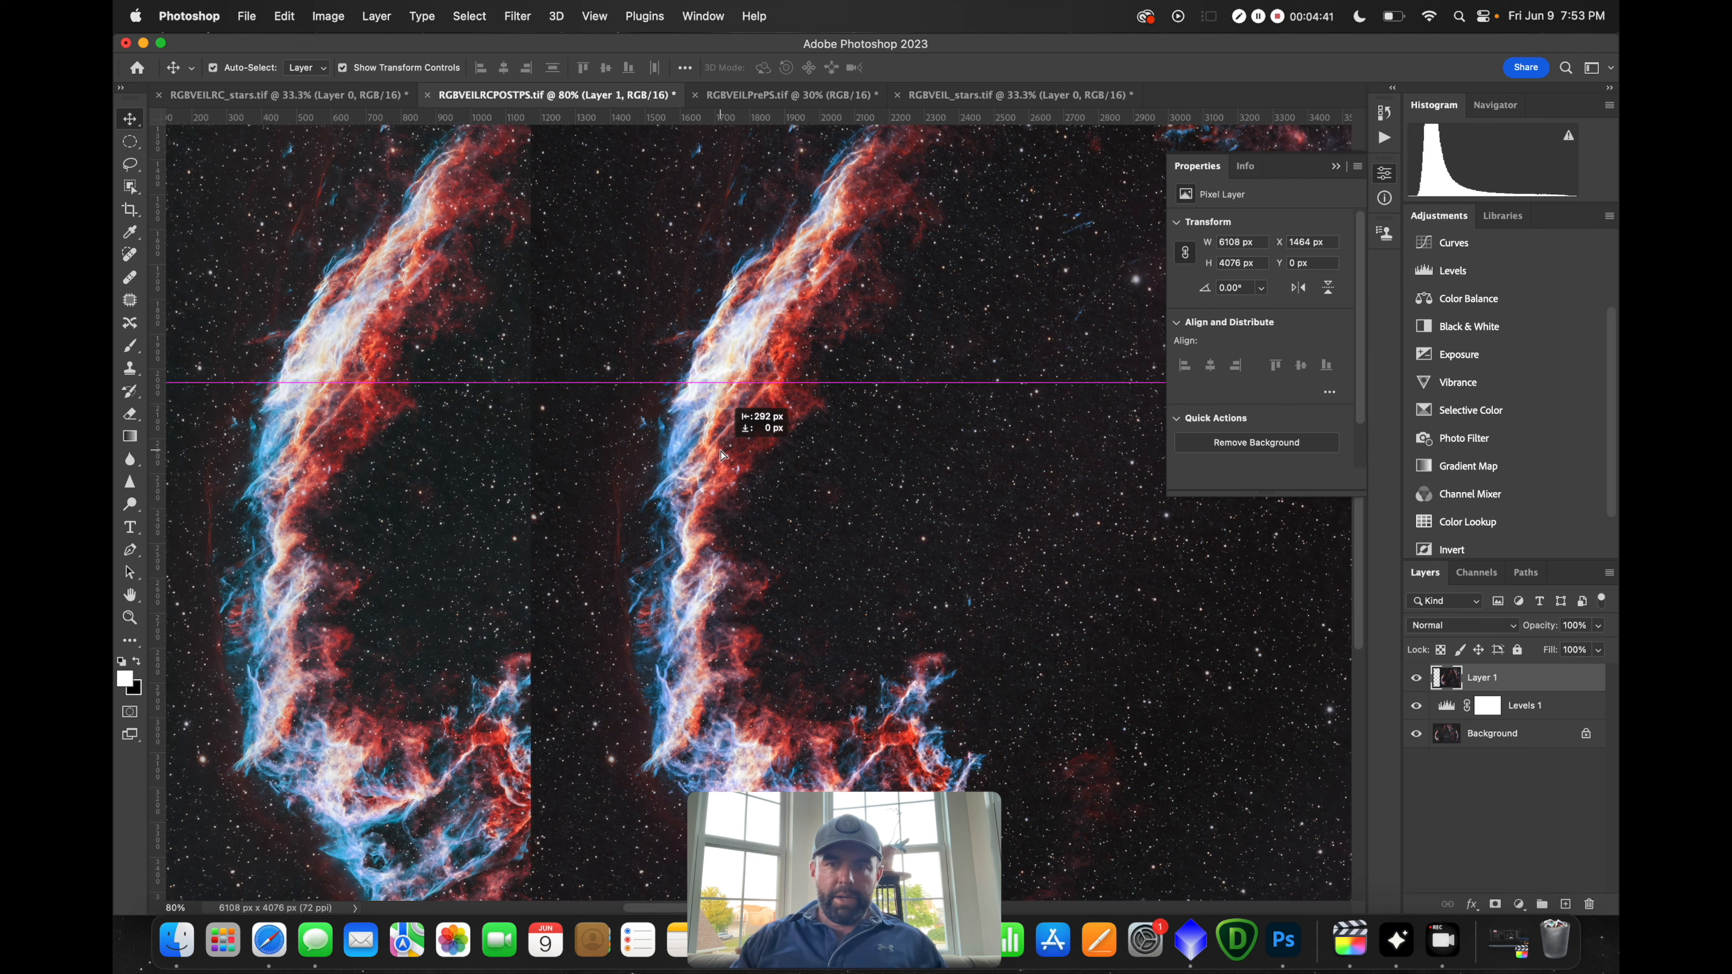
left_click_drag(723, 455, 723, 455)
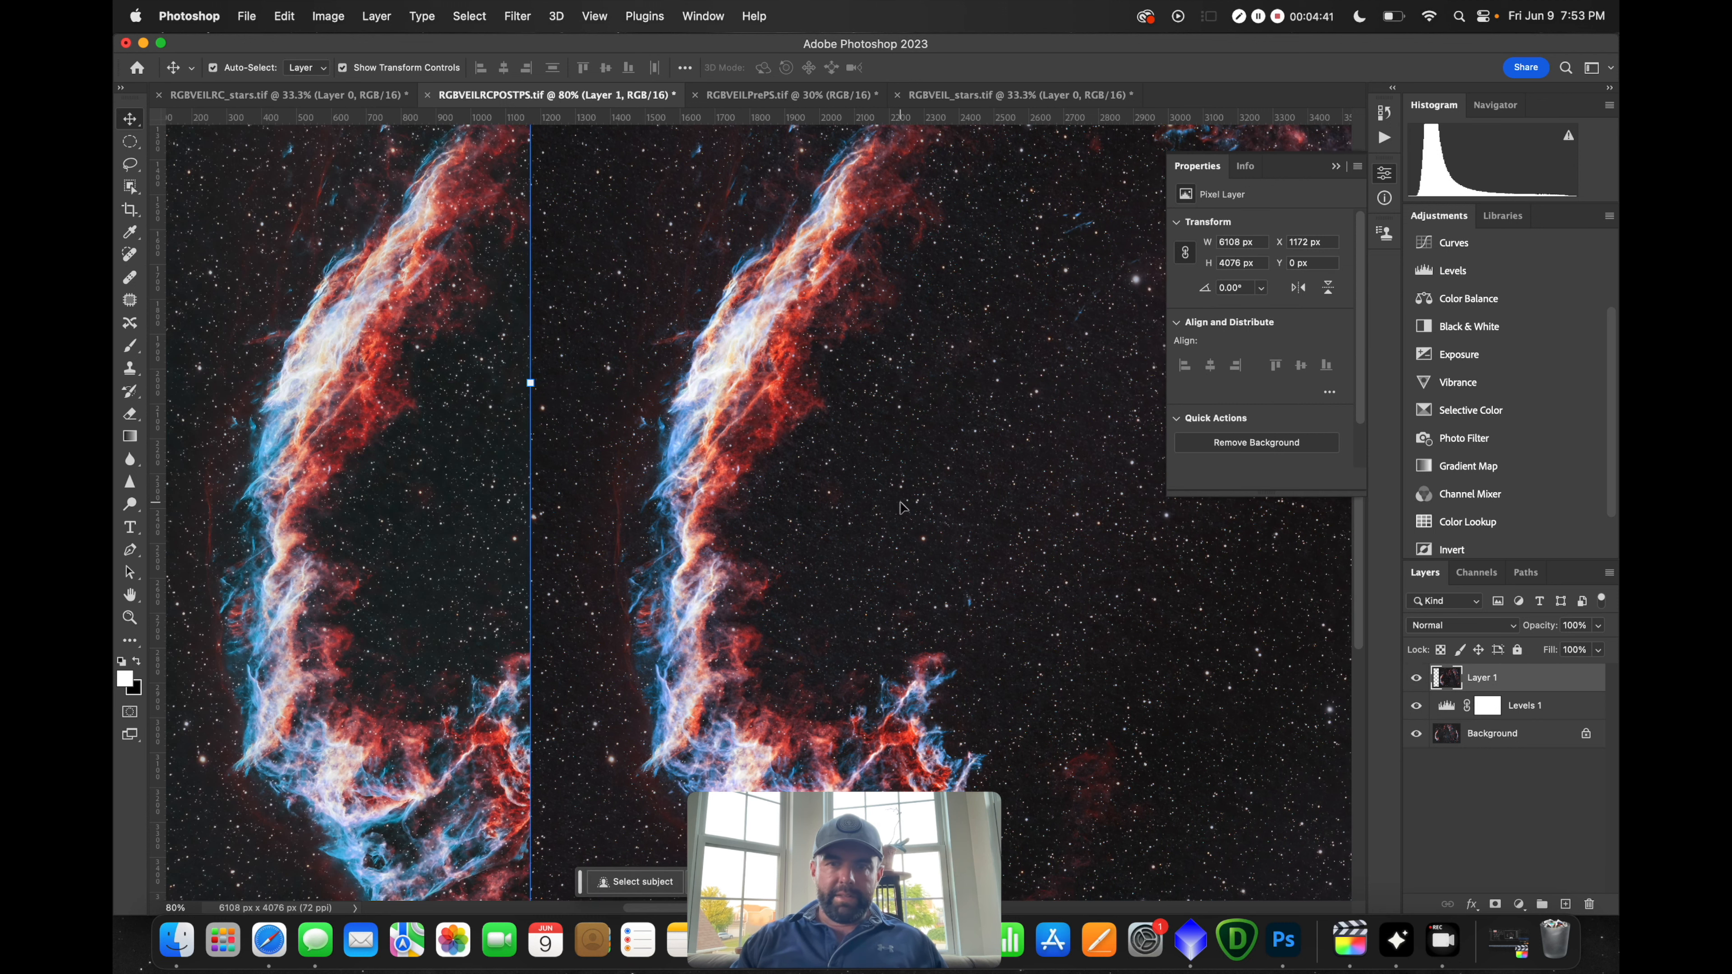
left_click_drag(915, 486, 1049, 493)
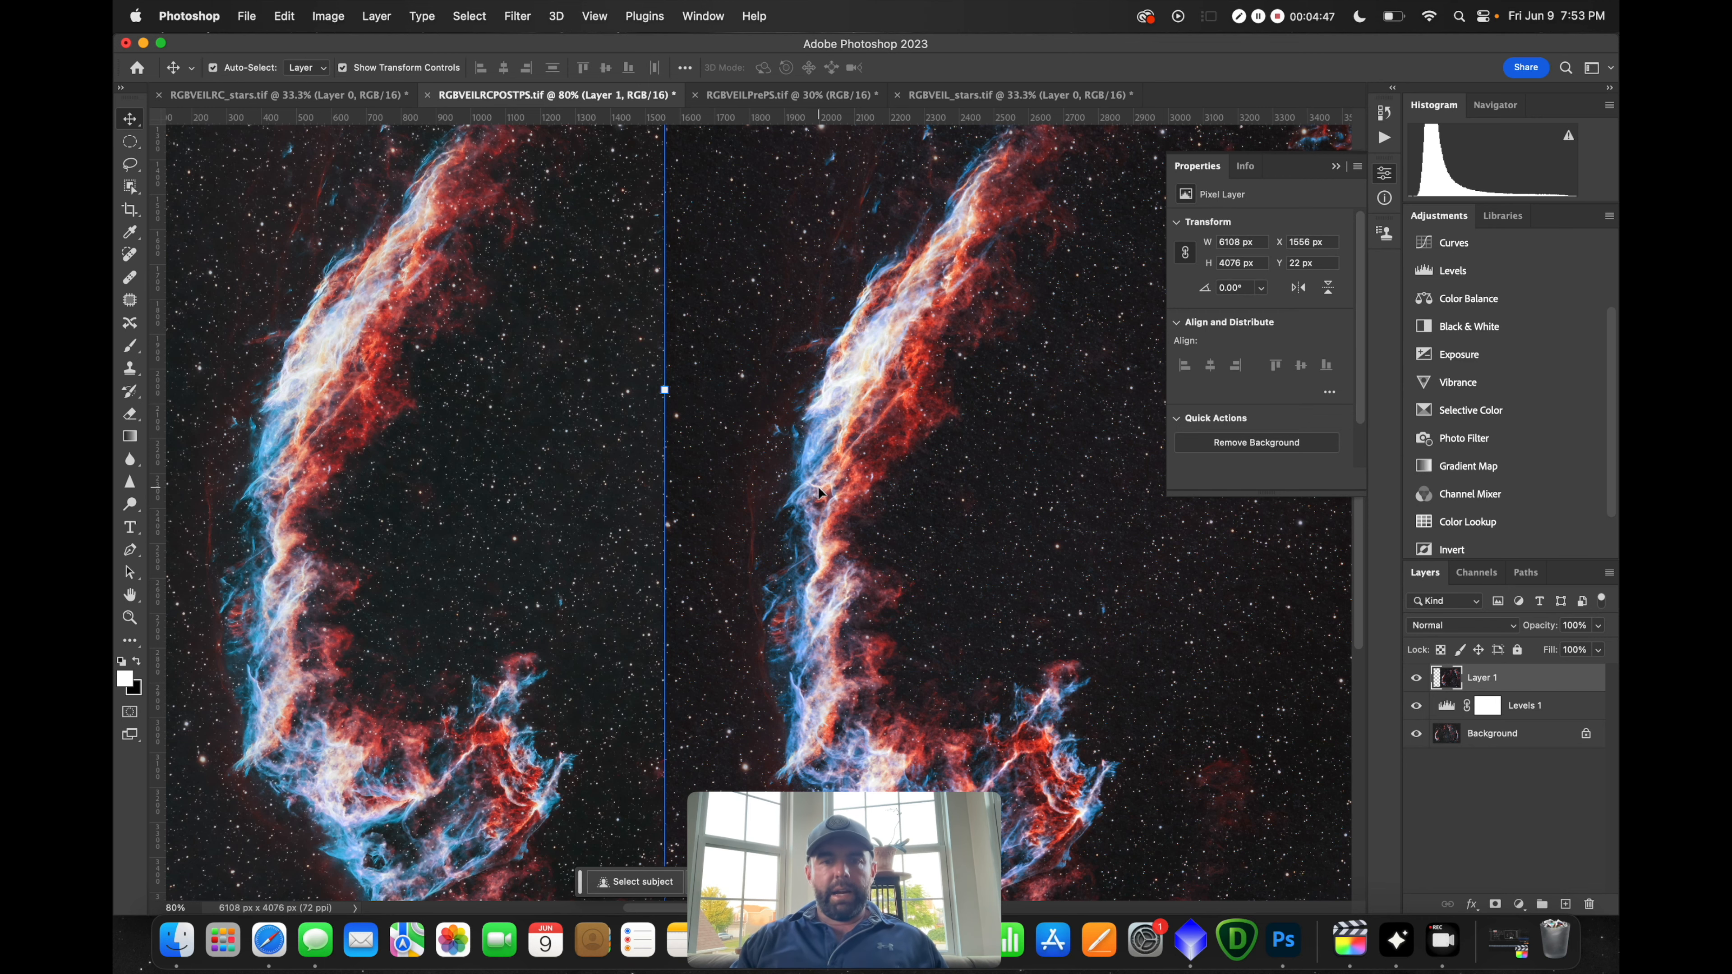
scroll(818, 485, "down", 5)
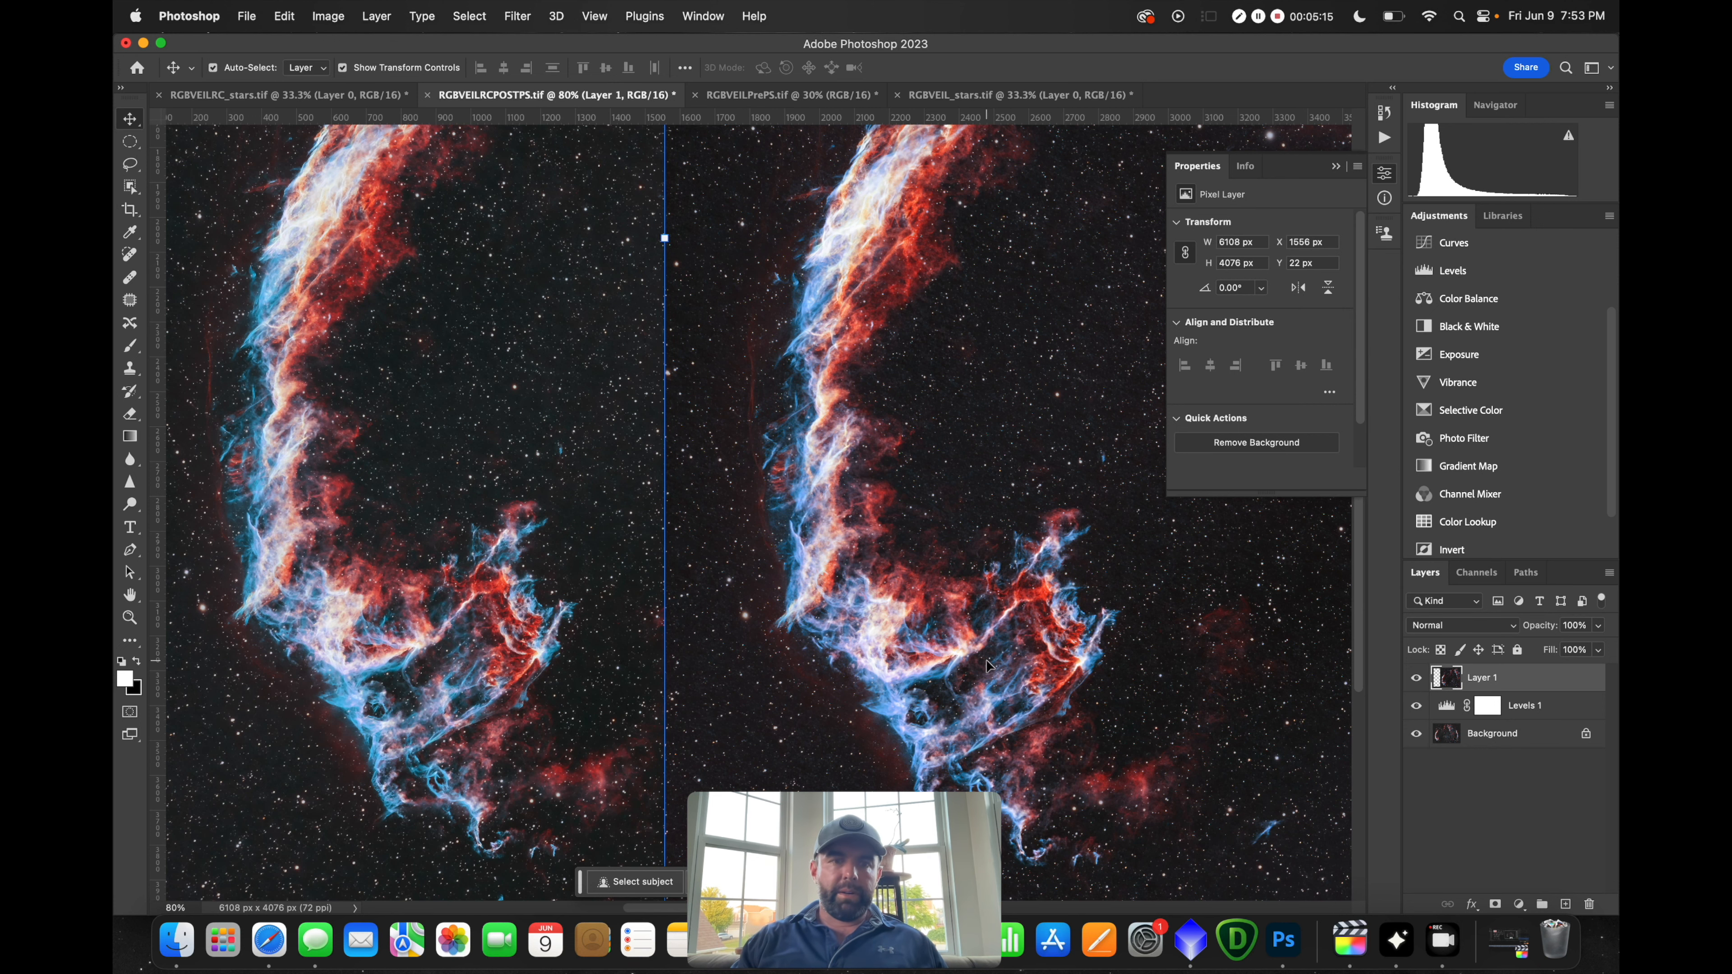
left_click_drag(1002, 659, 779, 655)
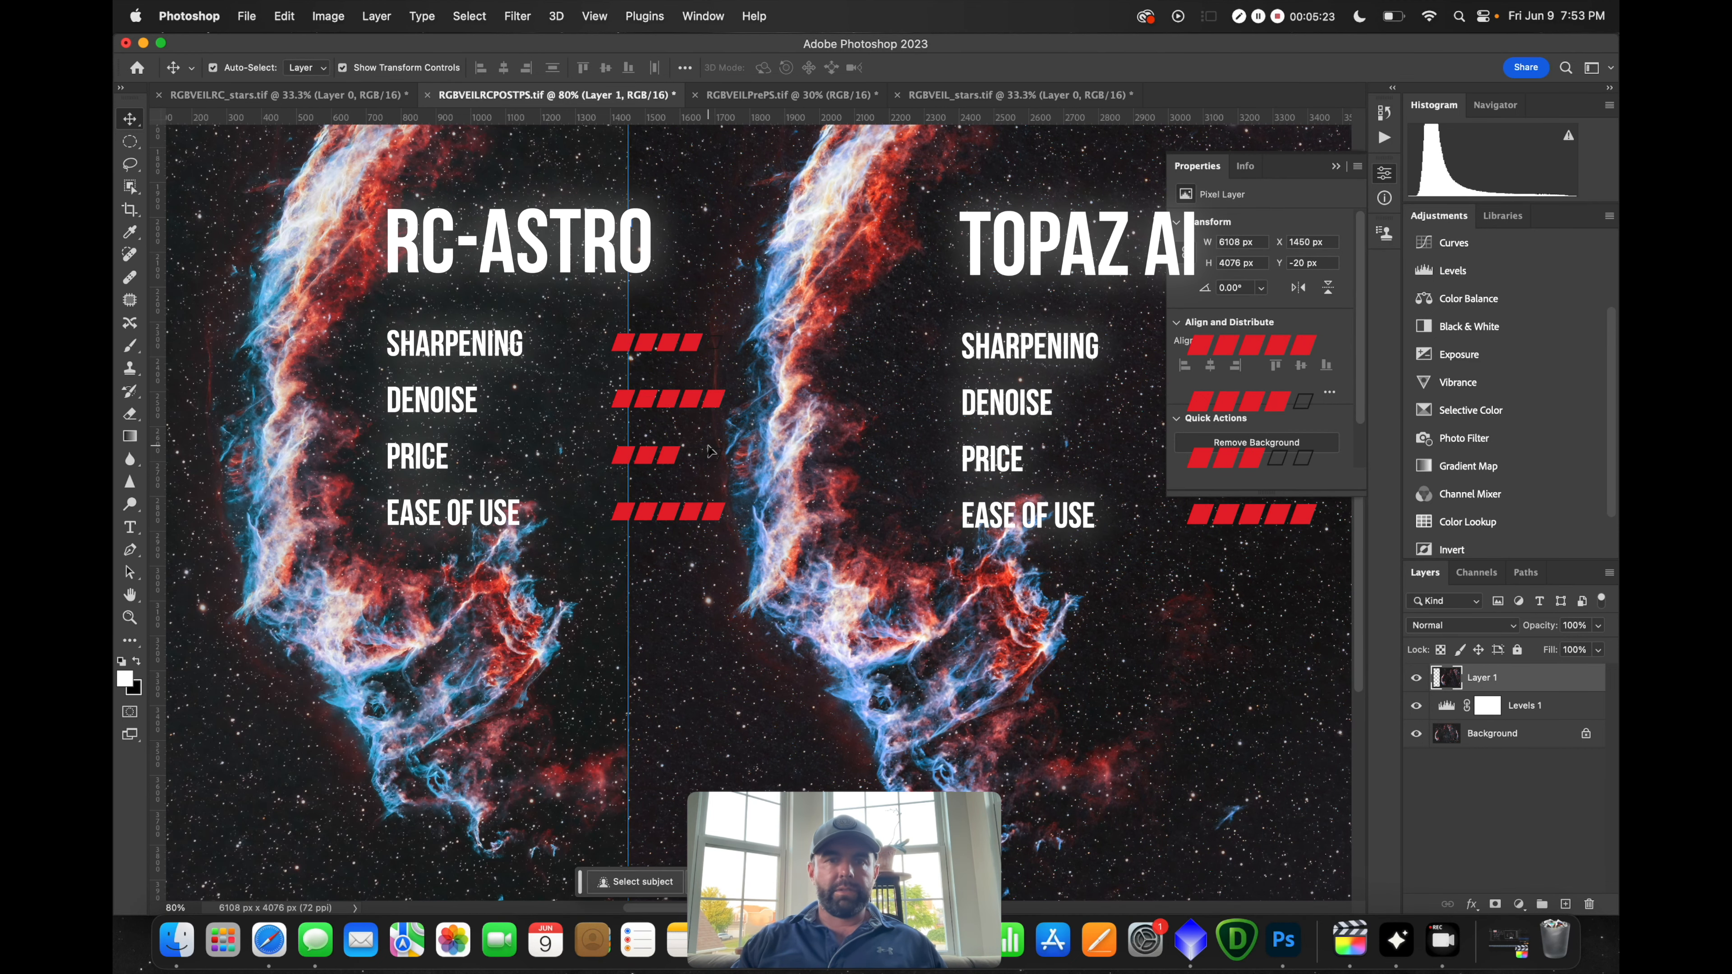
Collapse the Properties panel and delete Layer 1, leaving only the RC-Astro image
left_click(1335, 166)
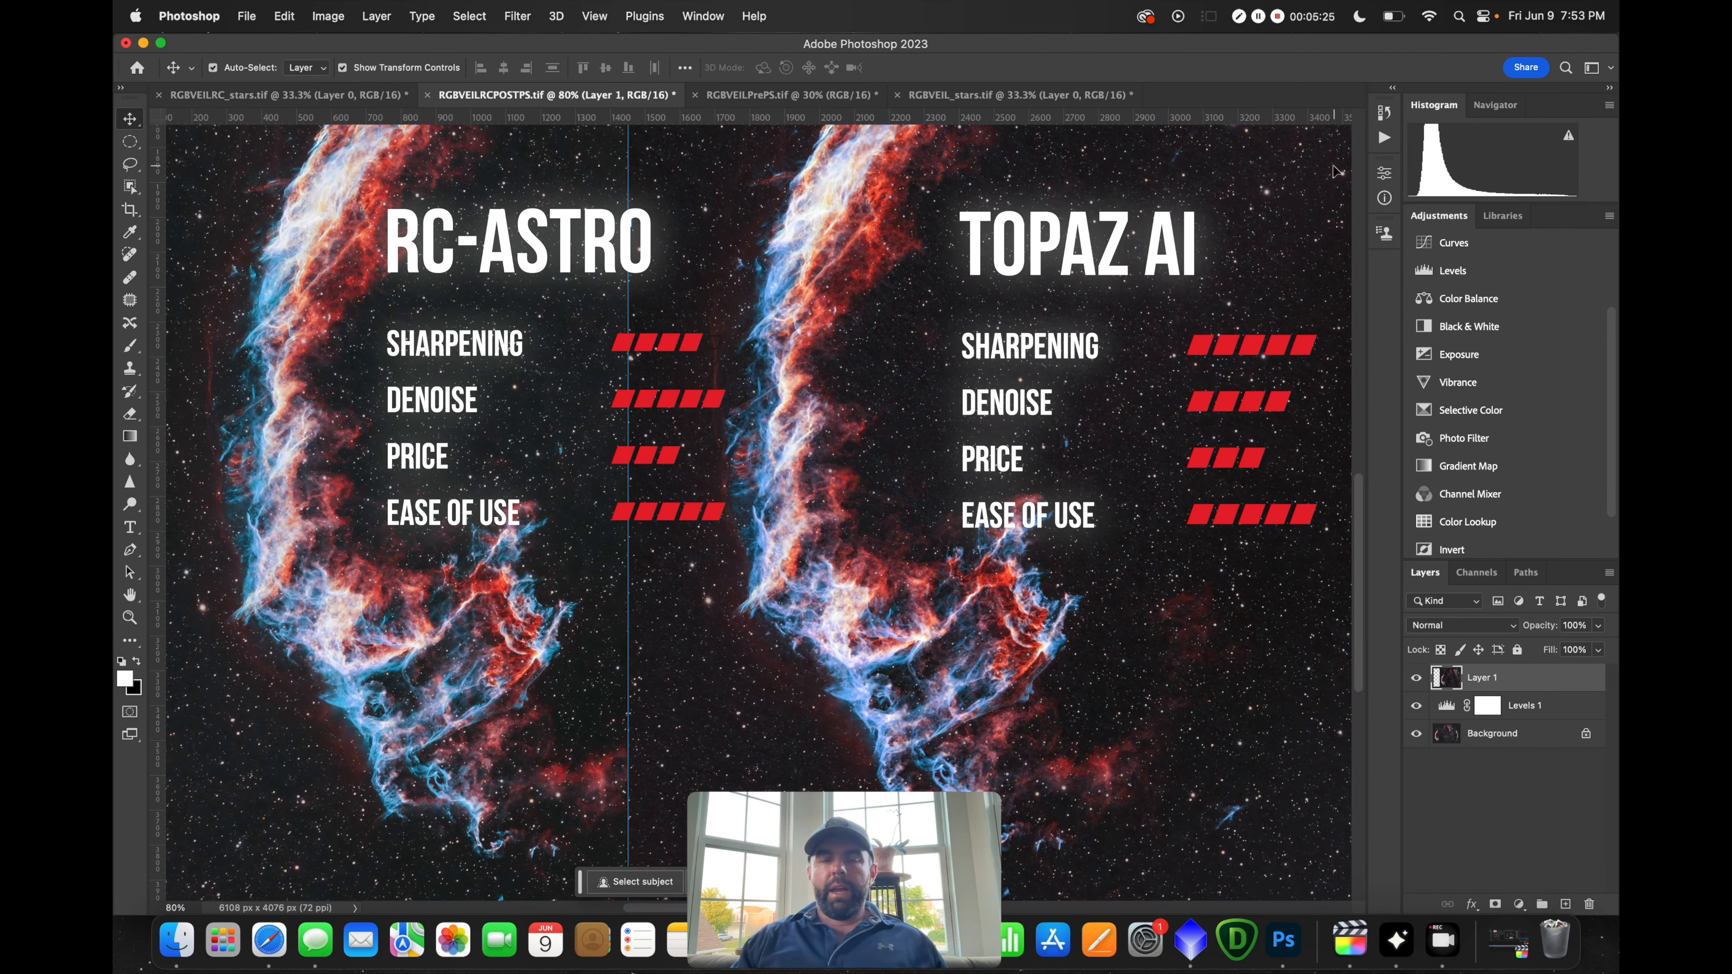
left_click_drag(1520, 678, 1583, 904)
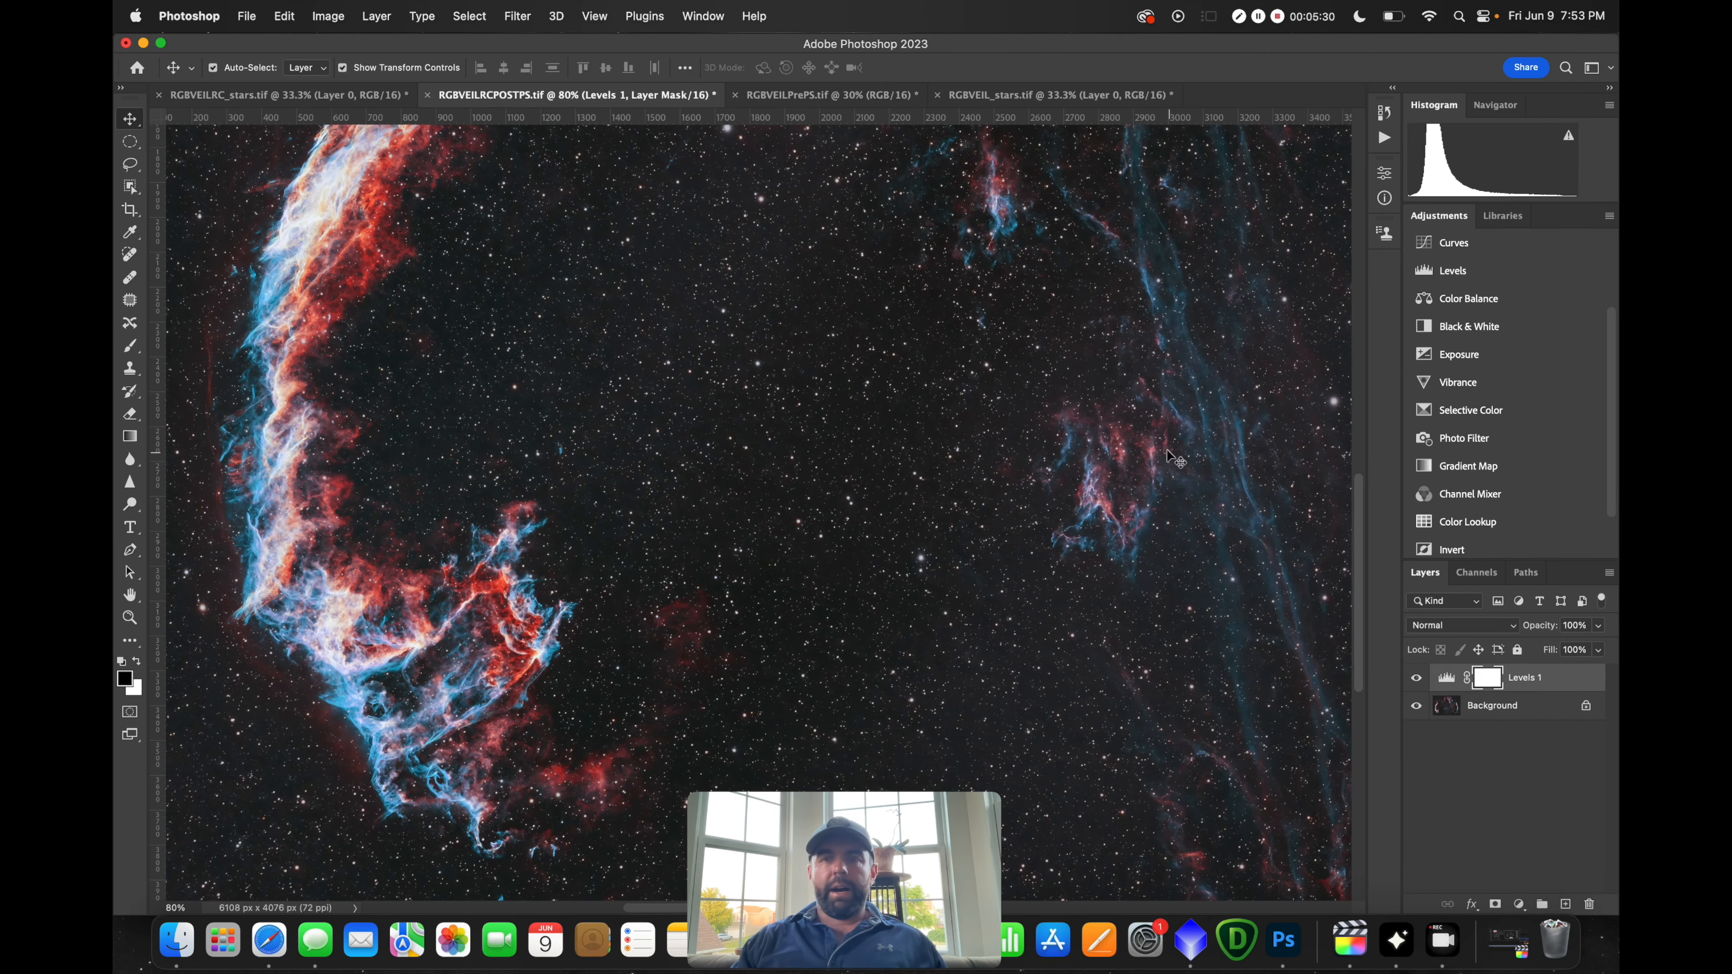
scroll(953, 414, "up", 10)
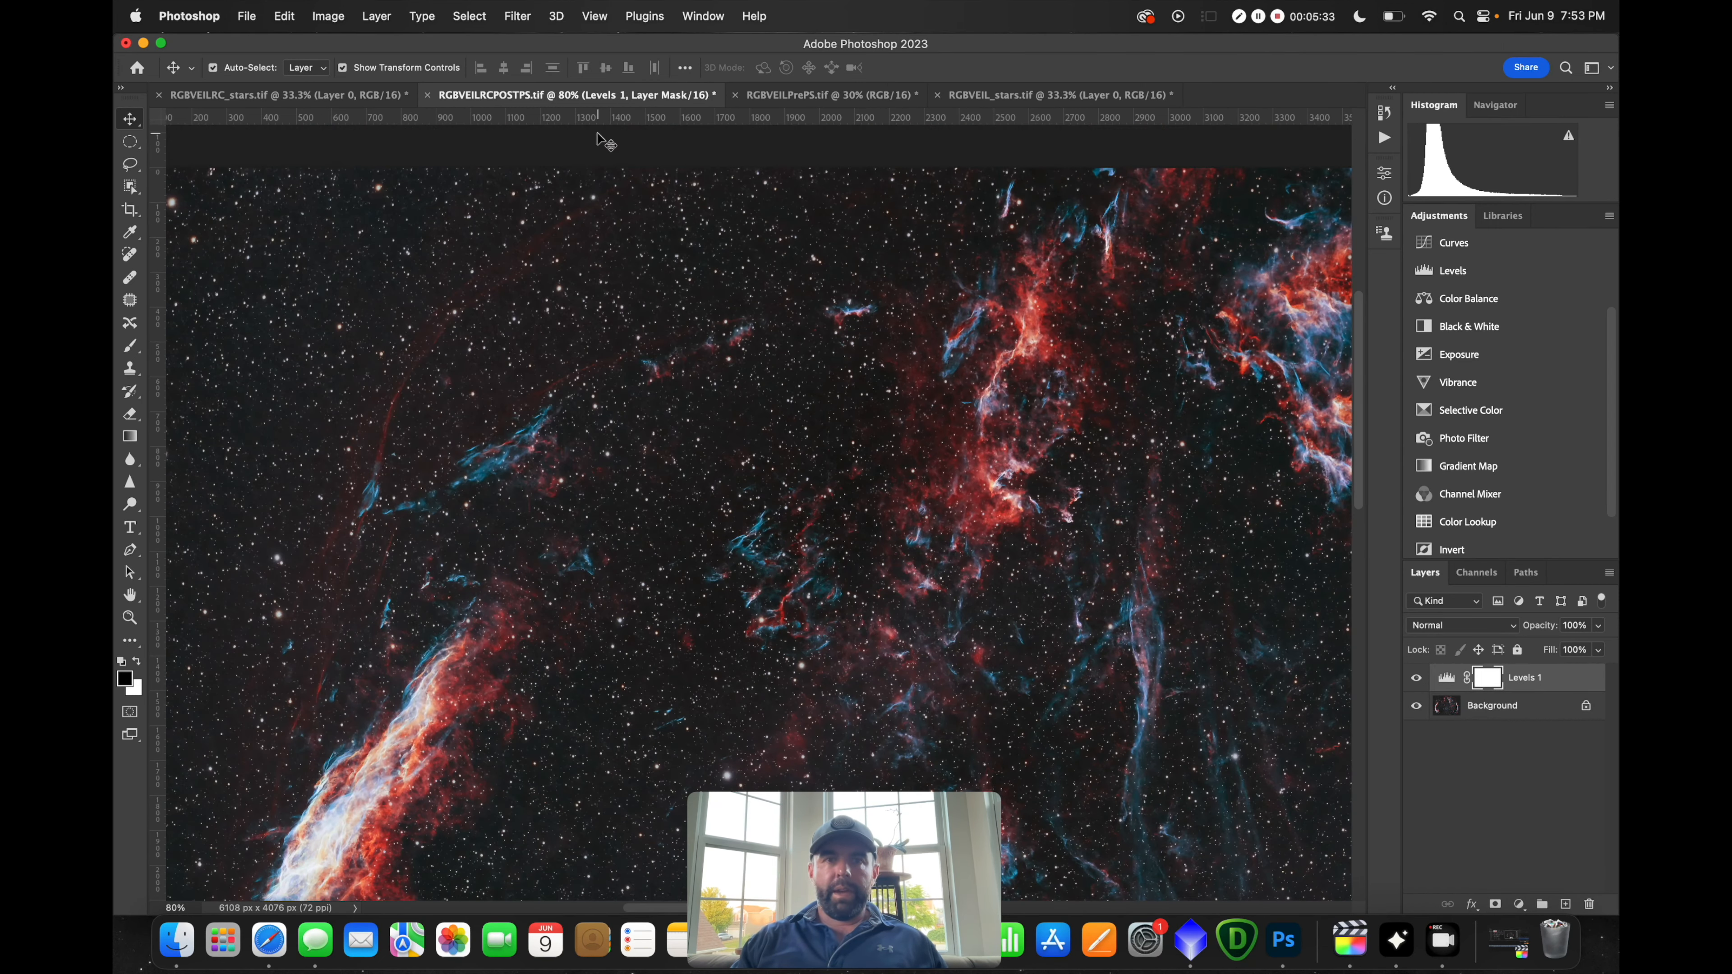
left_click(328, 18)
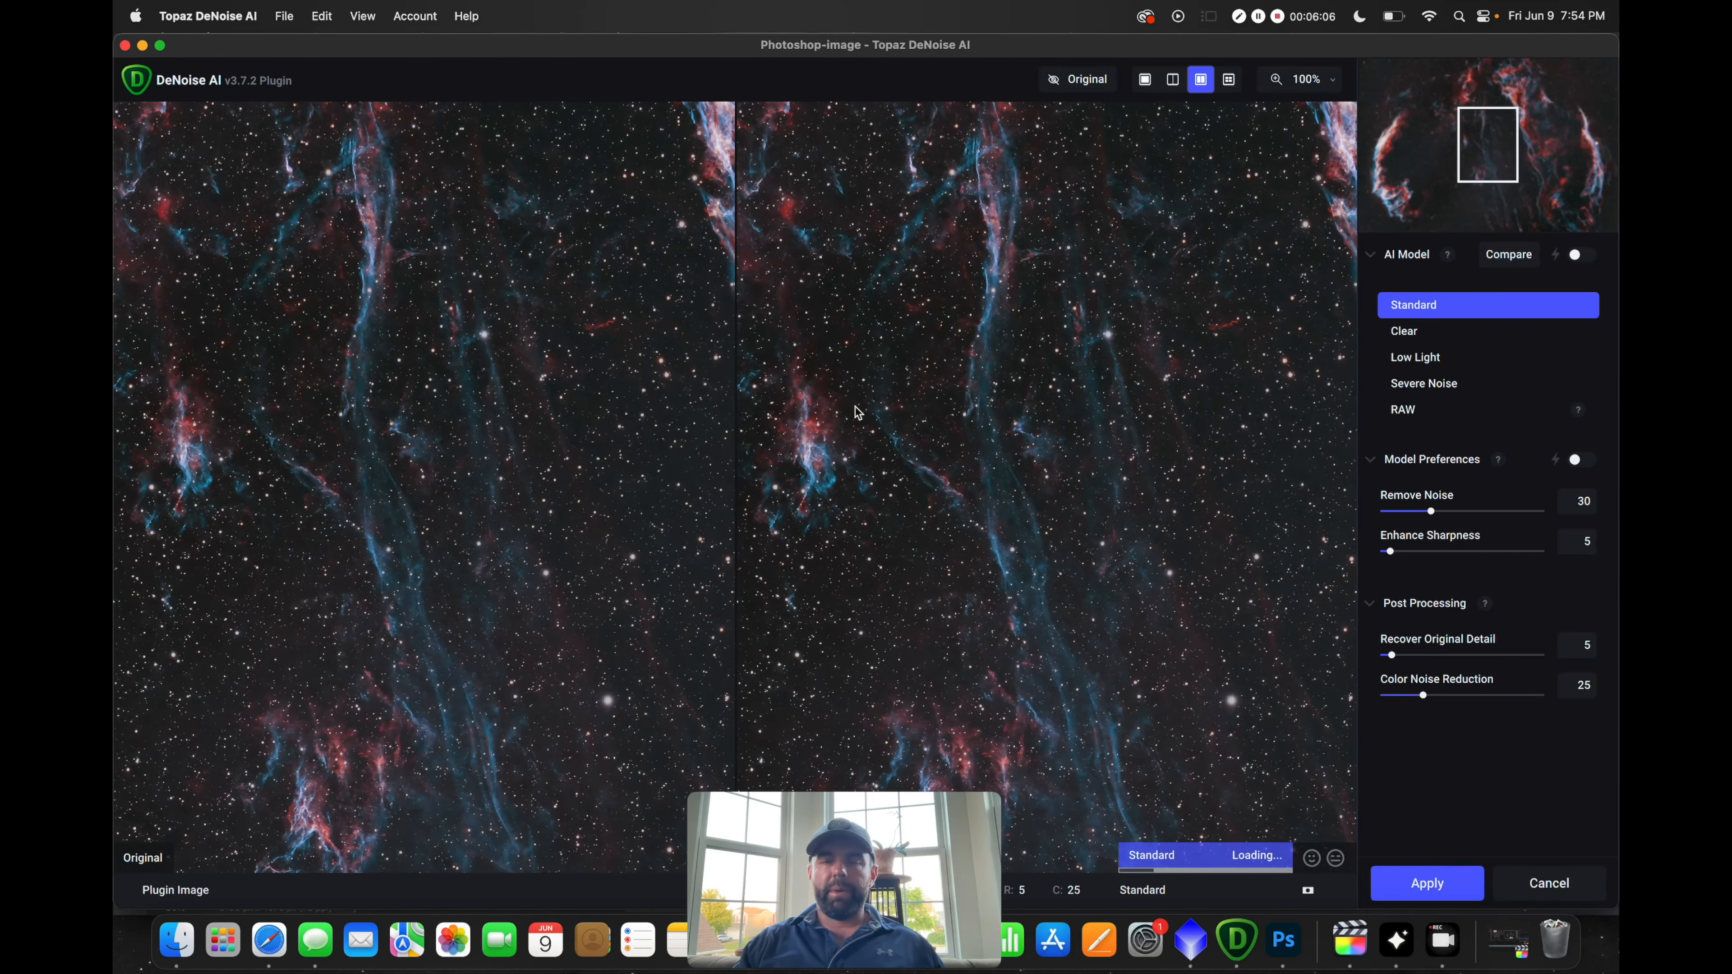
Pan the preview to another filament region and set Remove Noise and Color Noise Reduction to 15
left_click(998, 369)
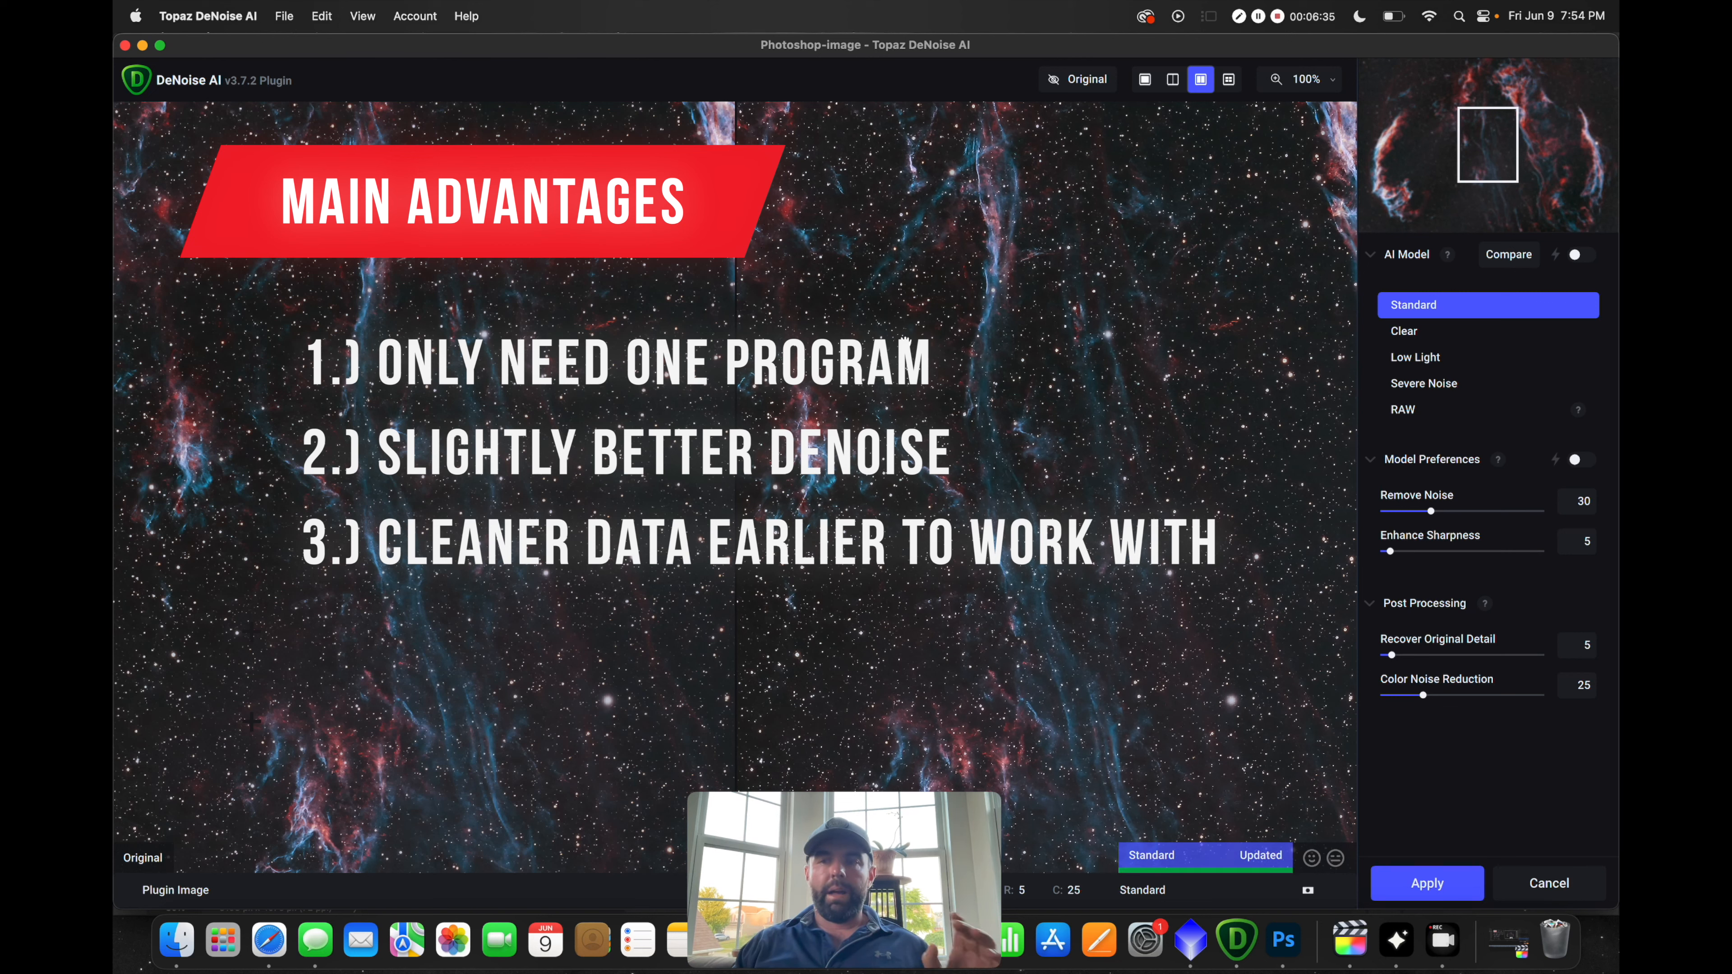
left_click_drag(907, 343, 1051, 345)
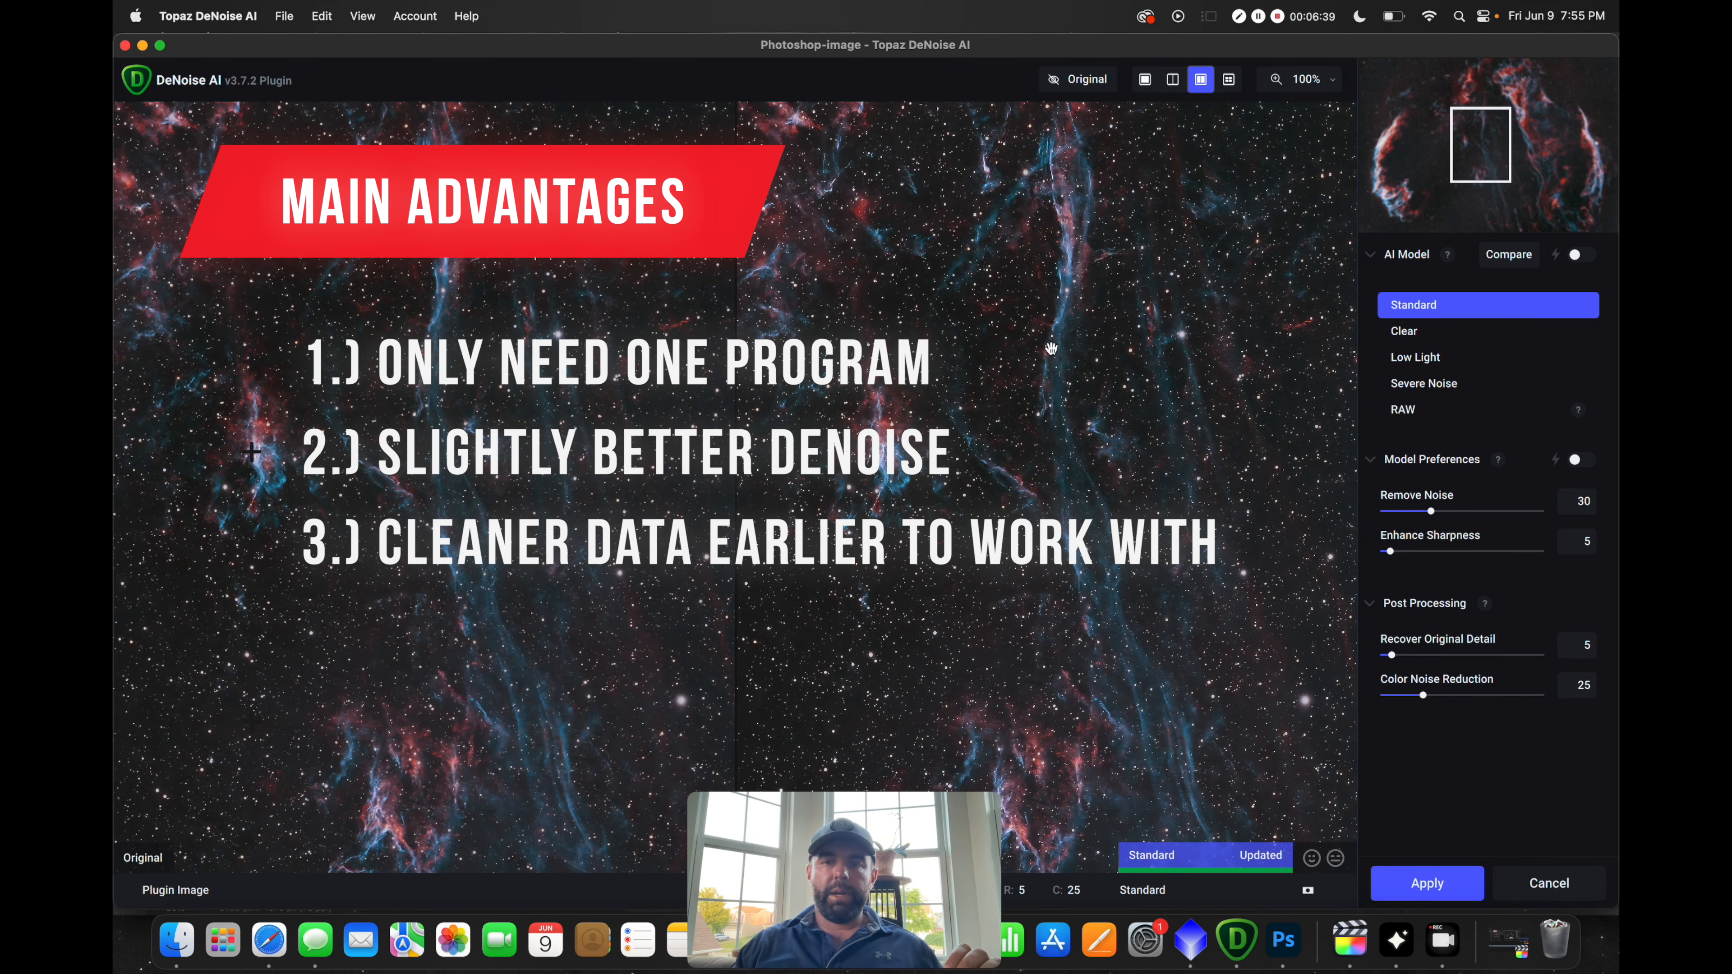
left_click_drag(1430, 511, 1416, 512)
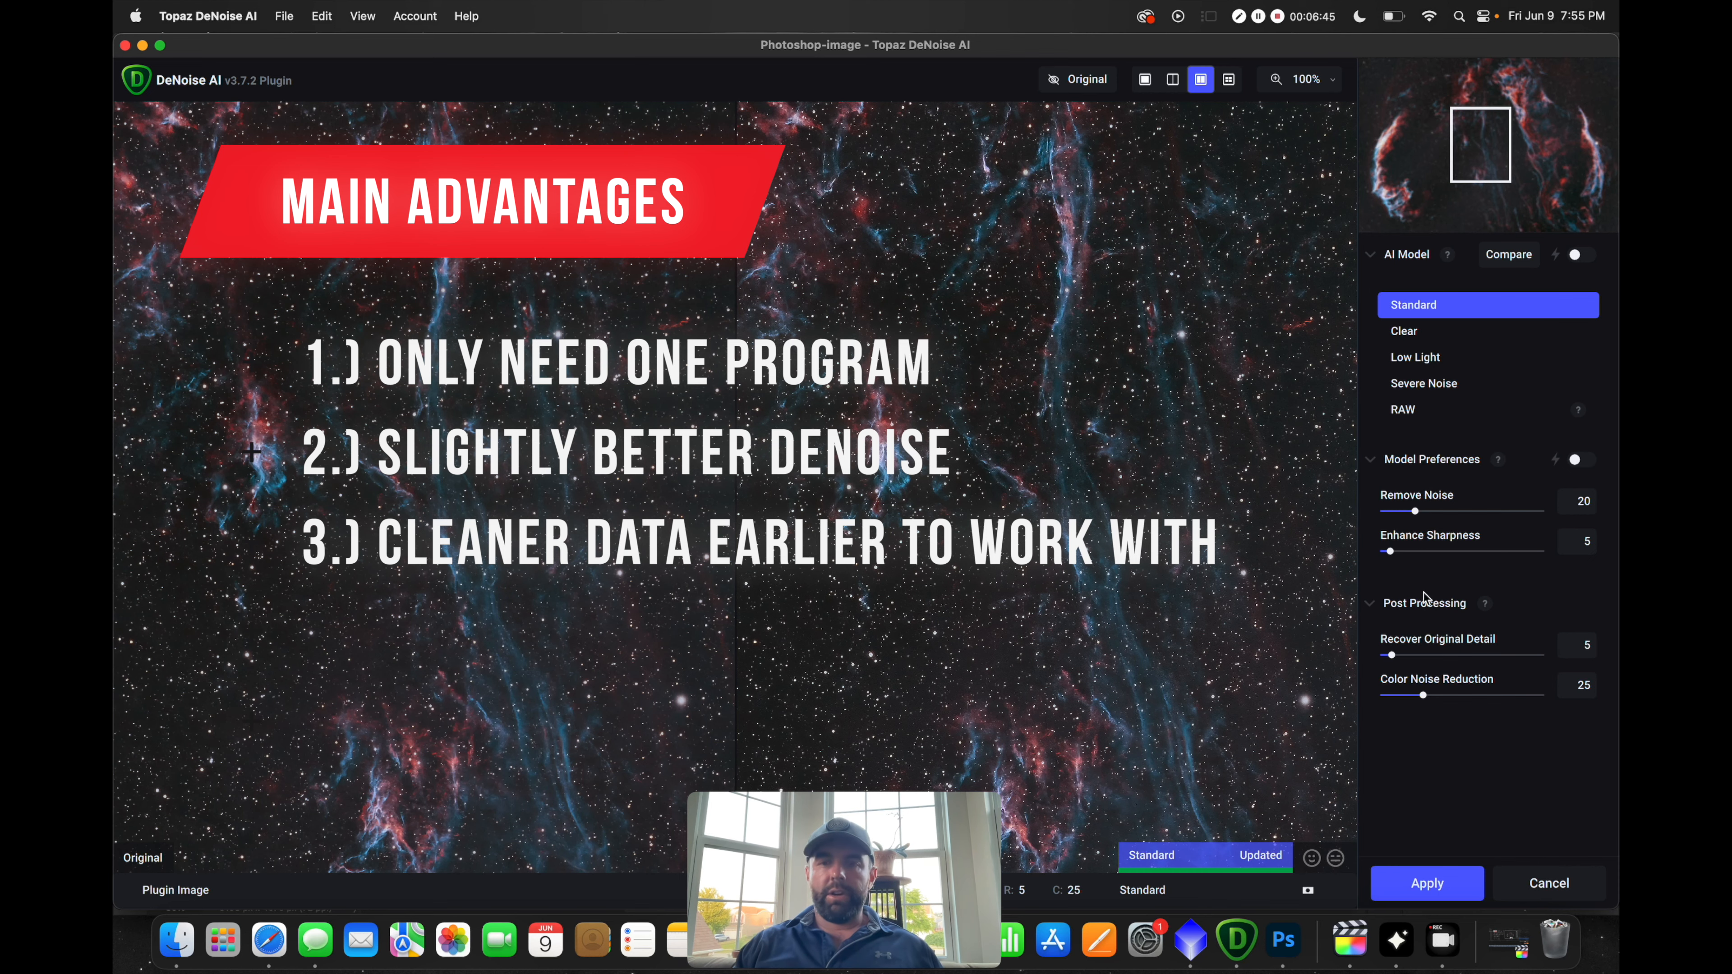
left_click_drag(1421, 695, 1407, 695)
left_click_drag(1414, 511, 1408, 513)
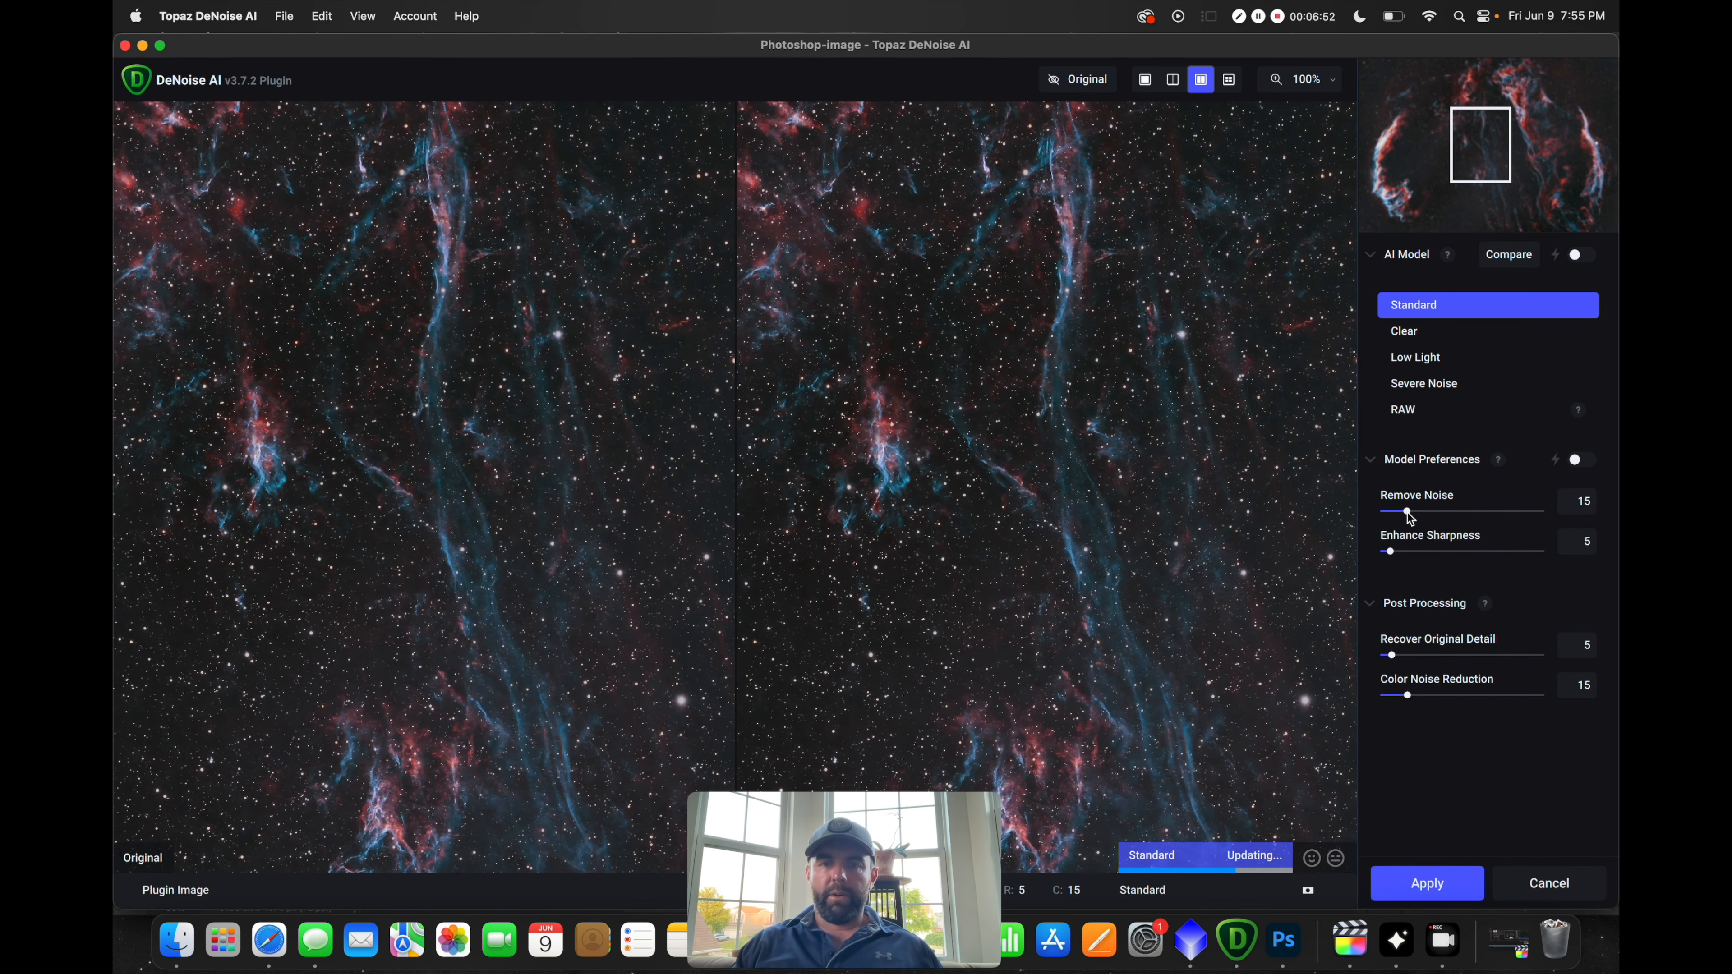